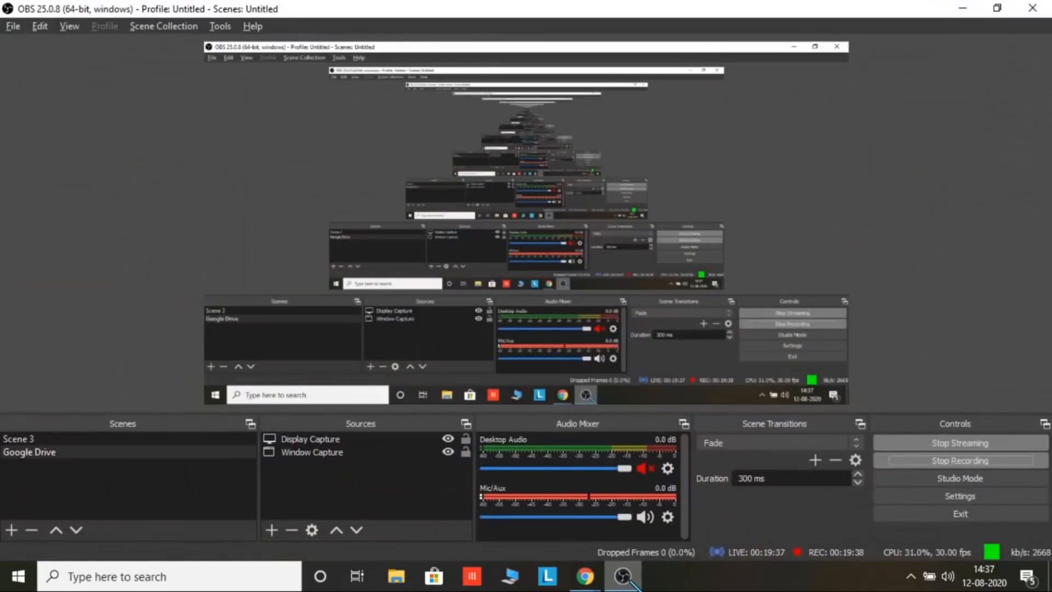
Switch to the Canva page in Chrome and sign up with Google using the first listed account
click(624, 576)
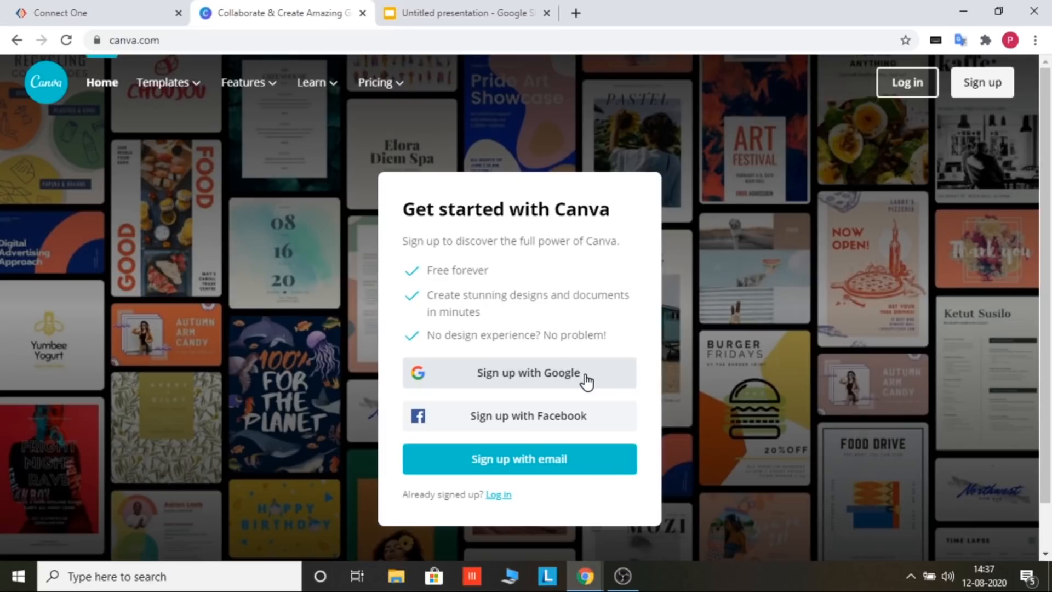
click(539, 381)
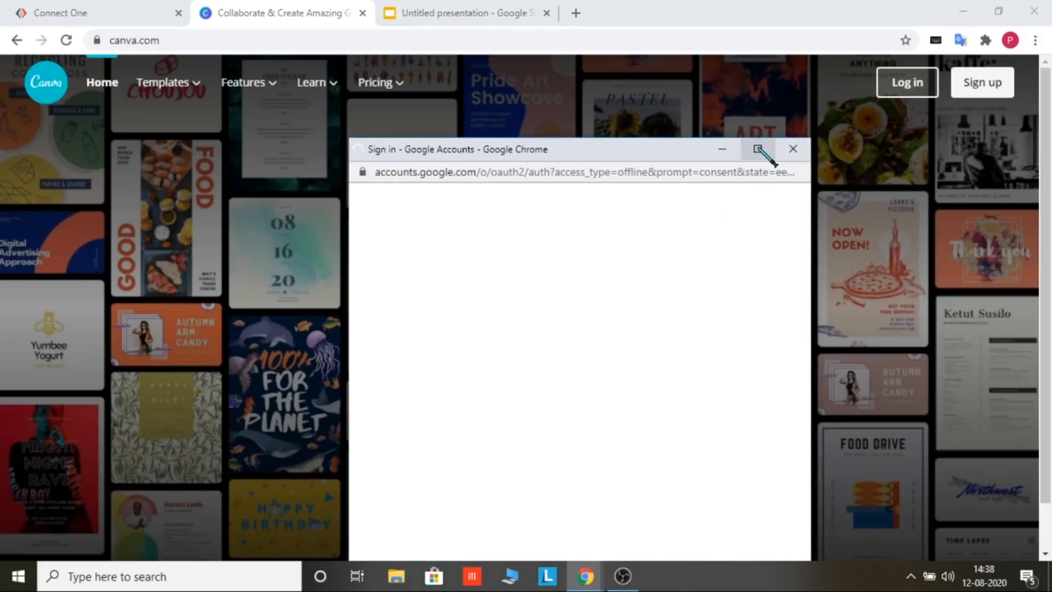
click(759, 150)
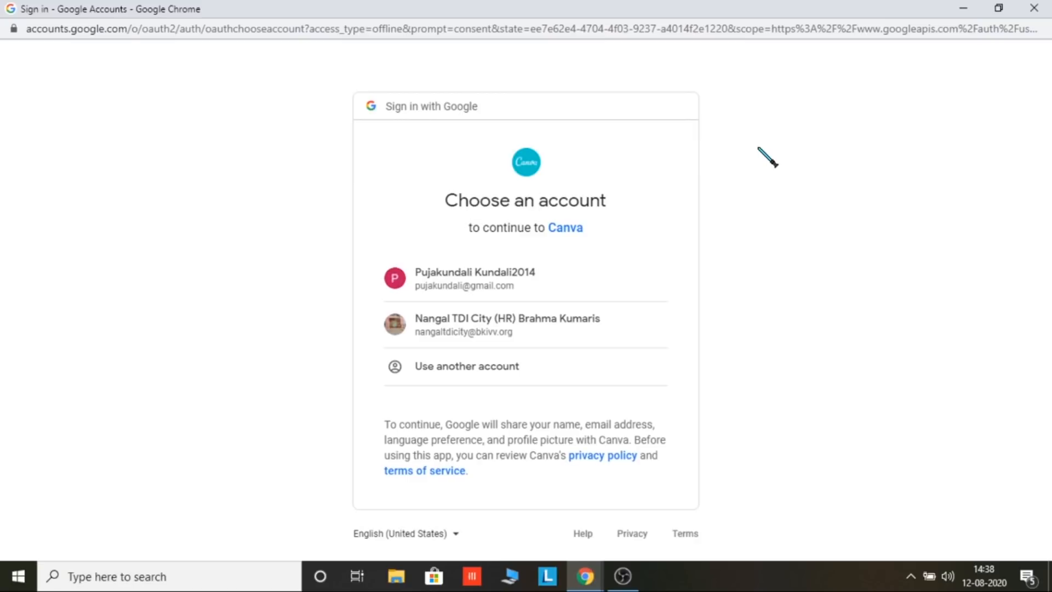
click(475, 284)
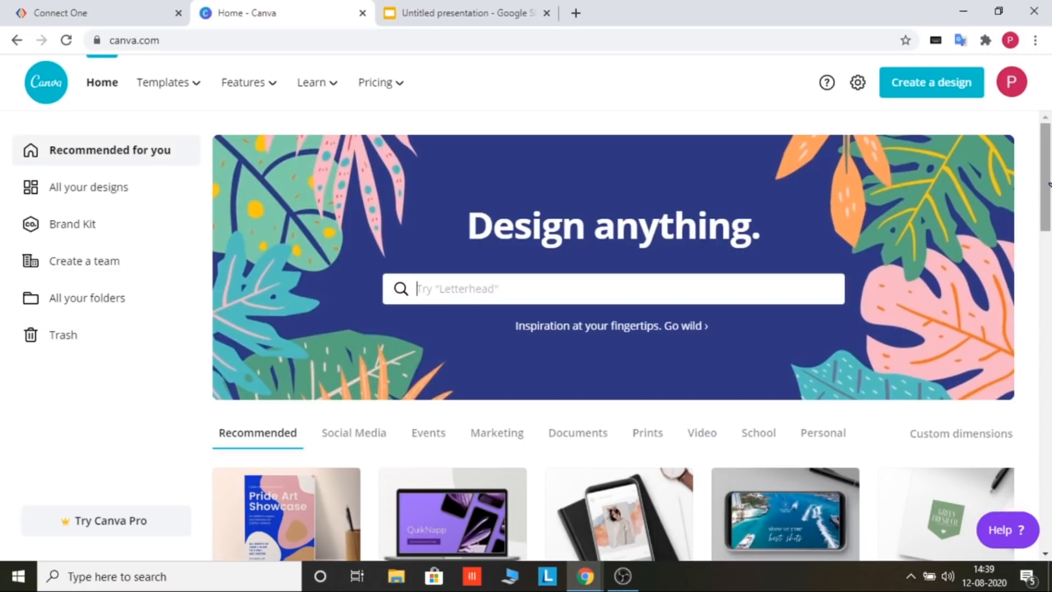
Browse the recommended design types as far as Brochure, and open the first existing flyer under Your designs
drag(1047, 185, 1050, 239)
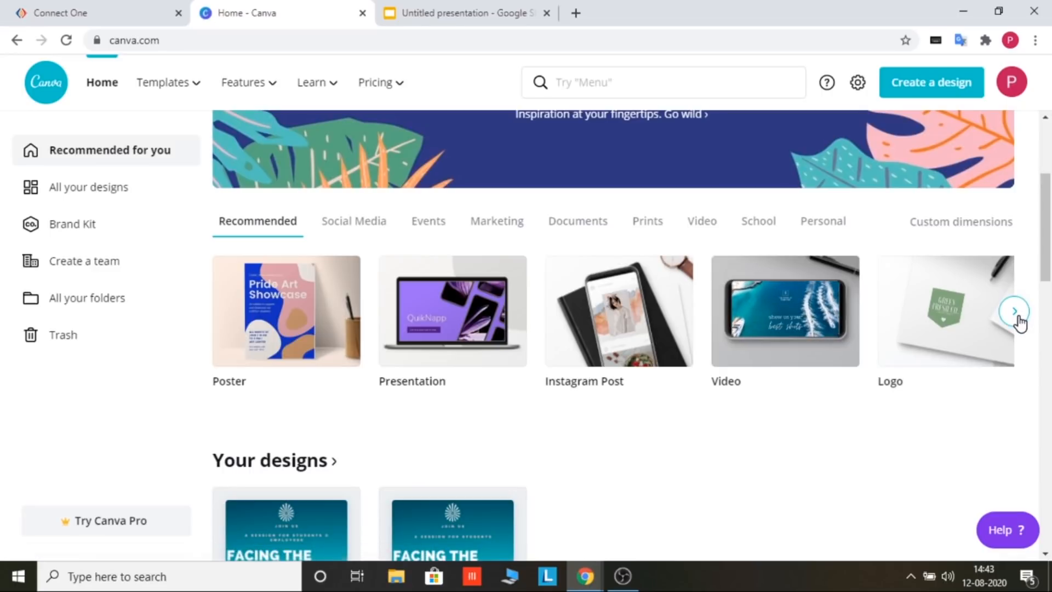
click(1015, 315)
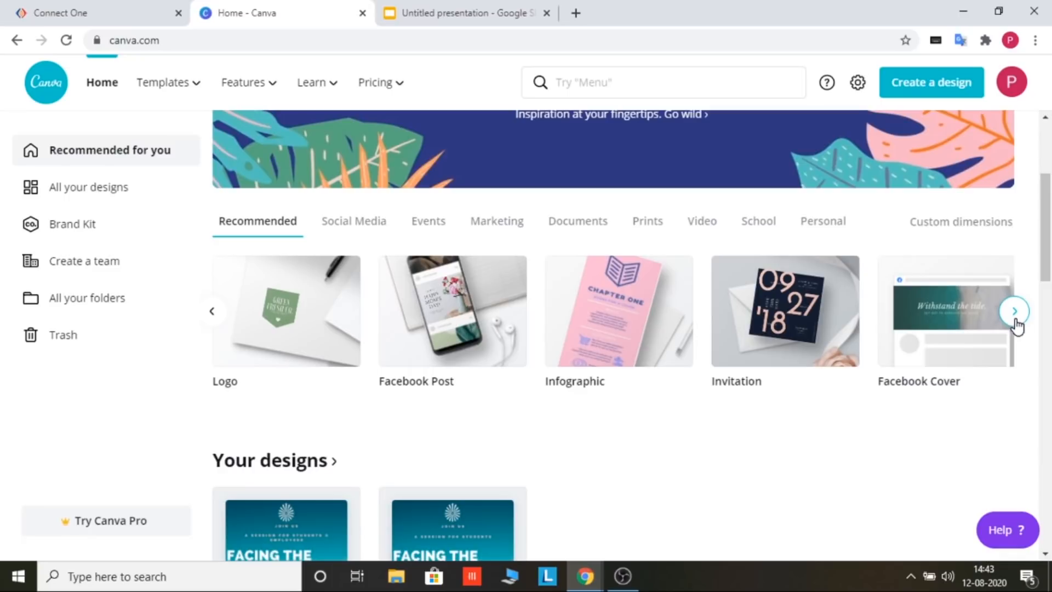
click(1014, 327)
click(1013, 327)
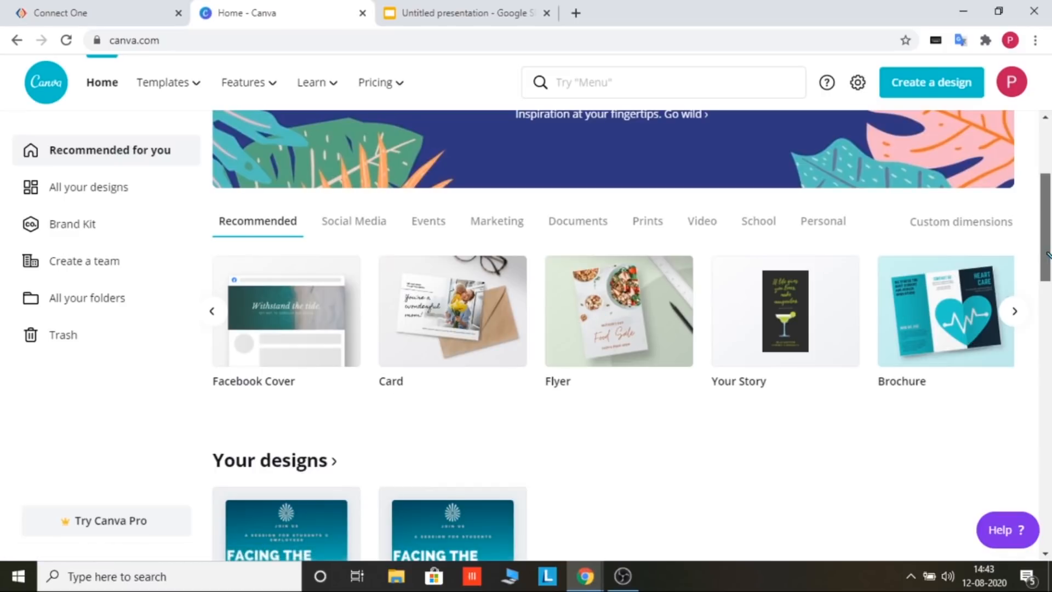
scroll(1049, 304, down, 3)
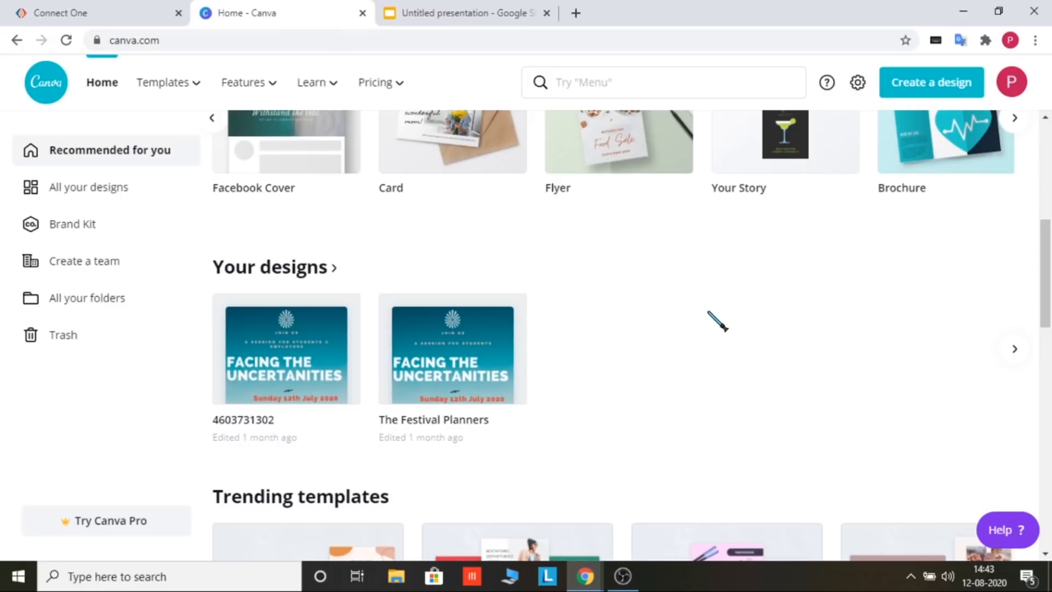
click(324, 358)
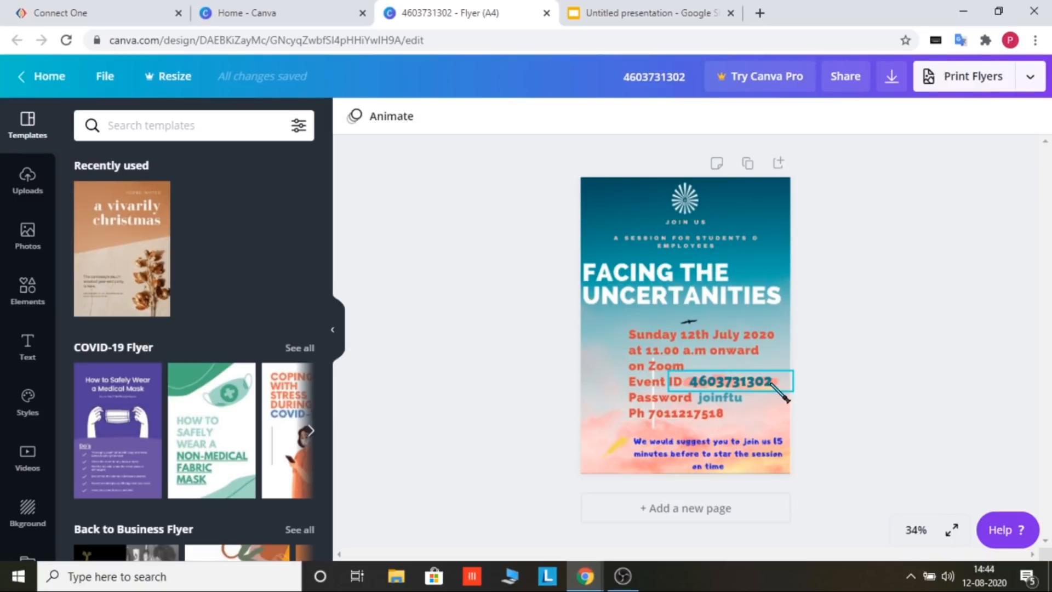
Duplicate the flyer page, check its notes box, and move the copy up to become page 1
click(758, 175)
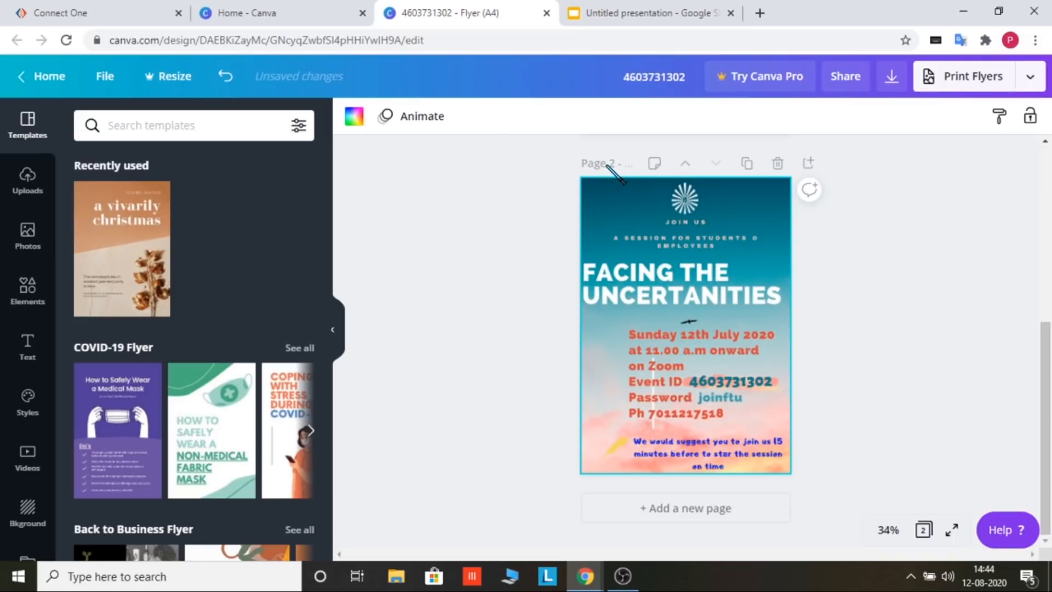
click(655, 164)
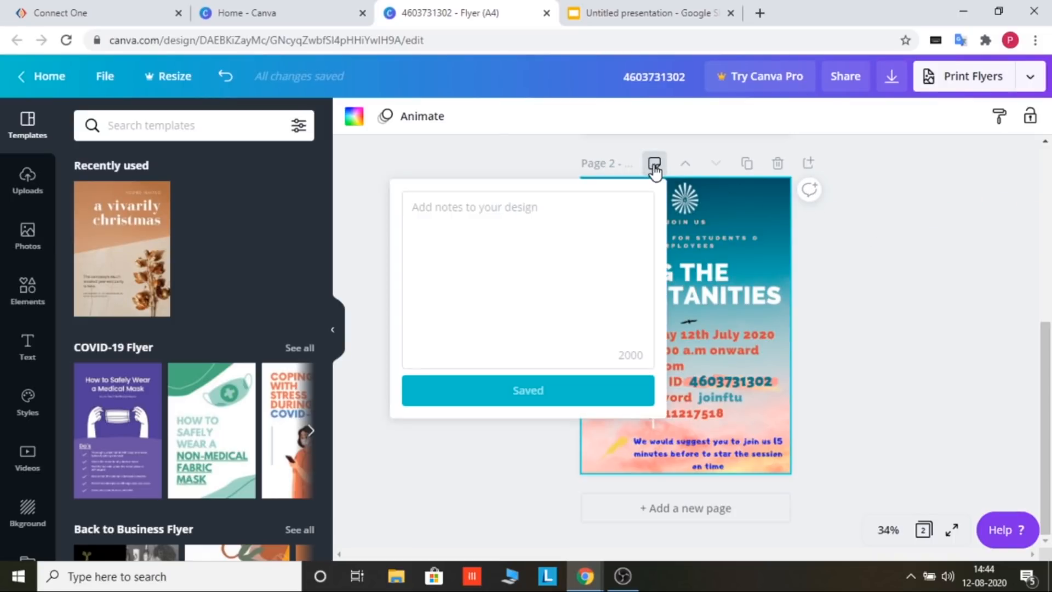
click(684, 163)
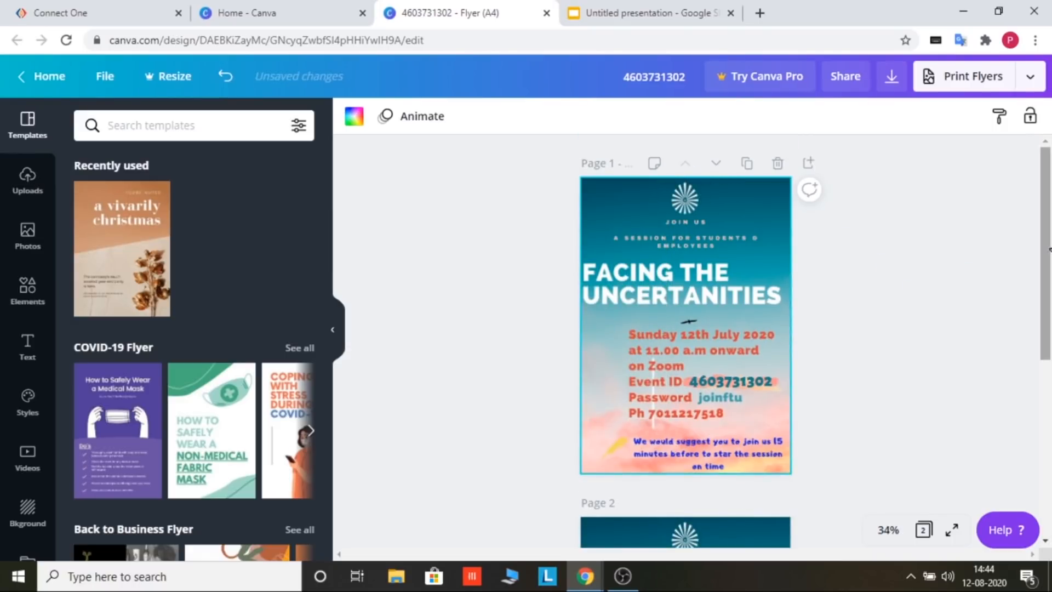
drag(1047, 275, 1048, 304)
click(1023, 494)
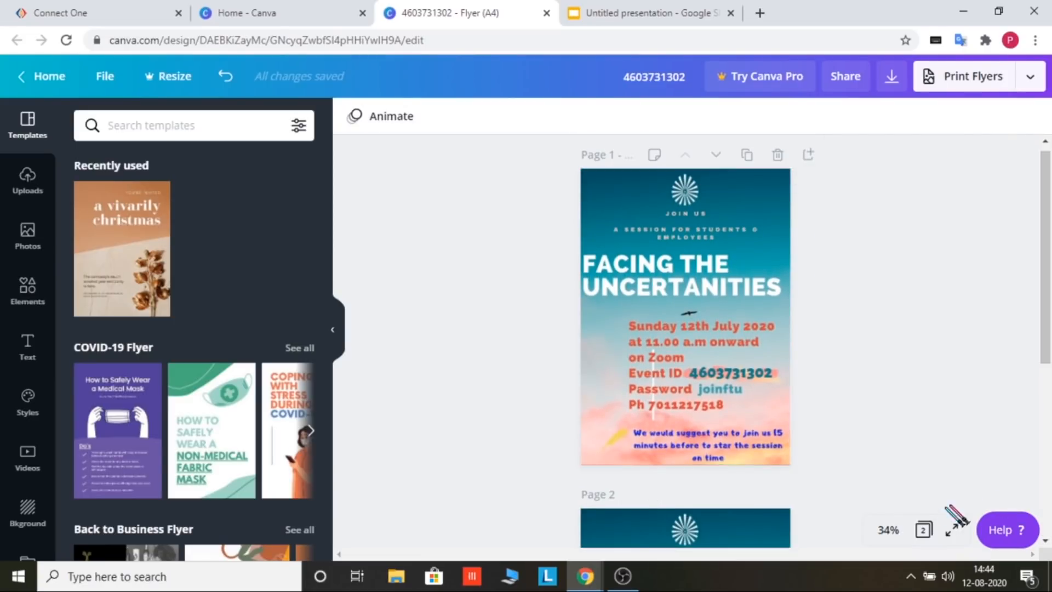
In the overview of all pages, duplicate page 1 and delete the two extra copies
click(922, 534)
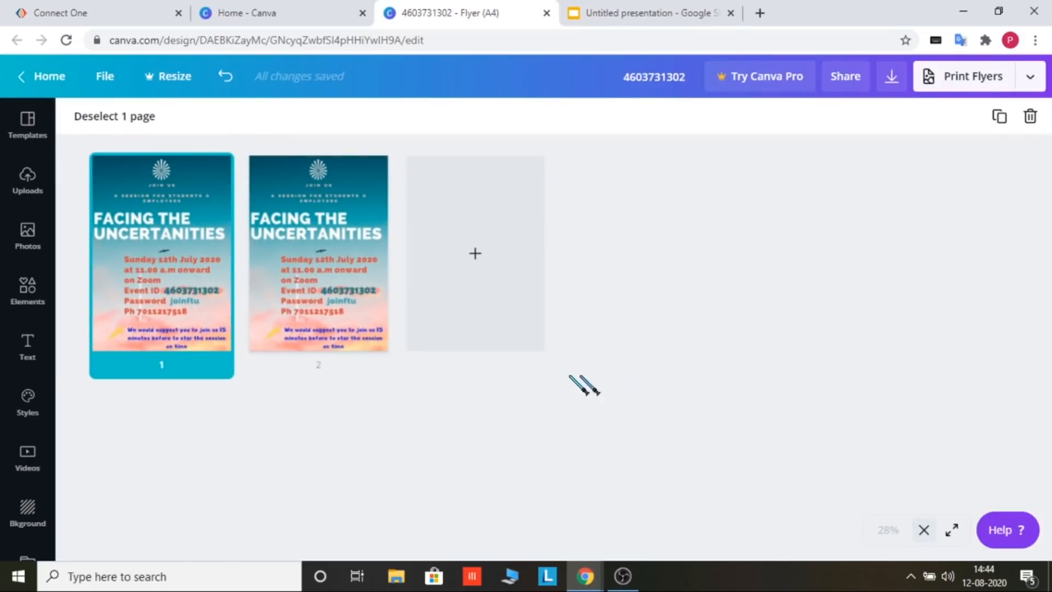
click(134, 279)
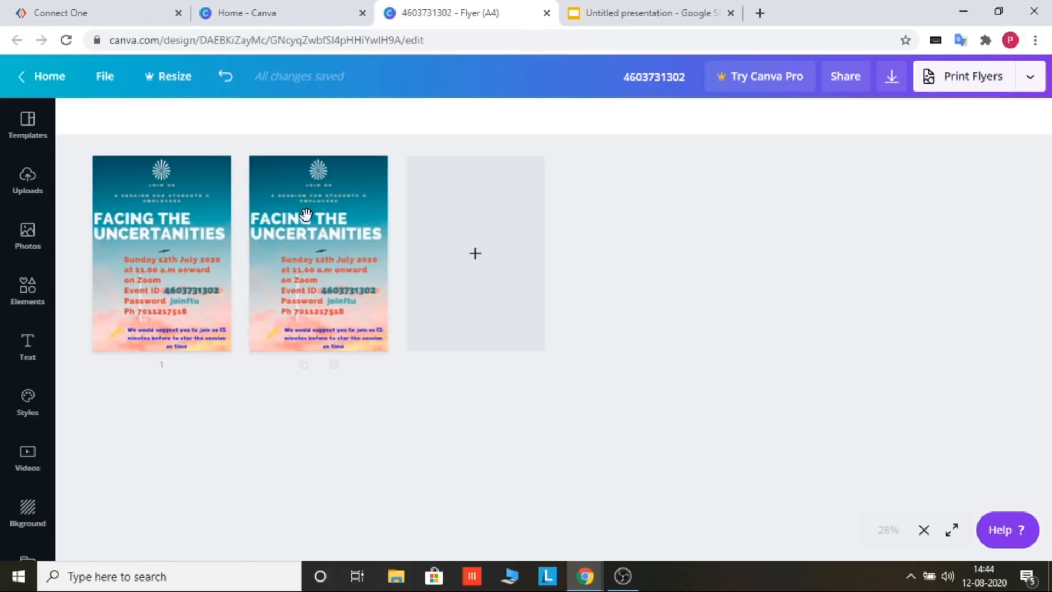
click(182, 294)
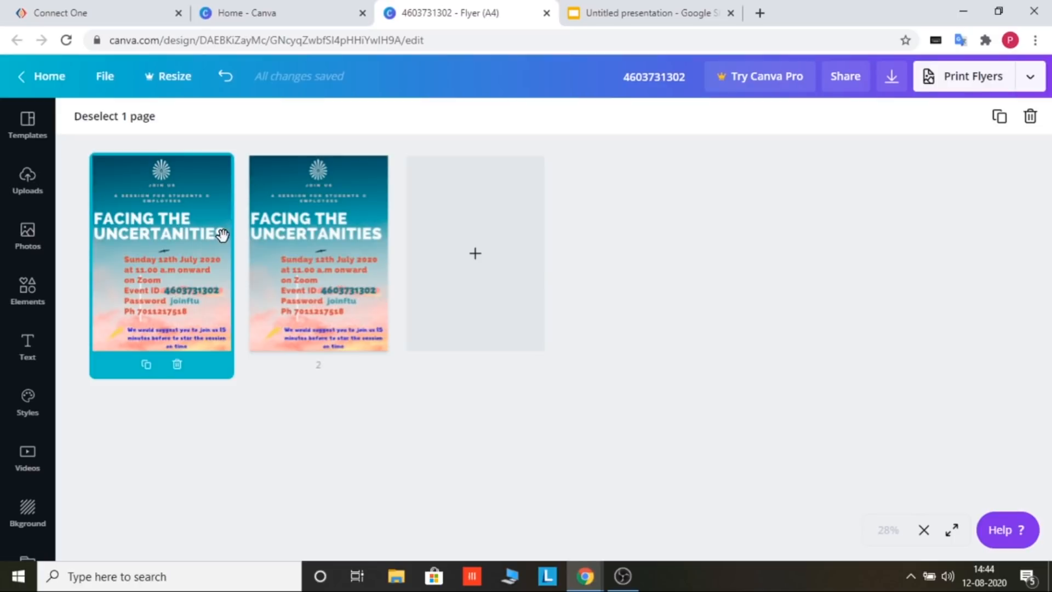
click(147, 365)
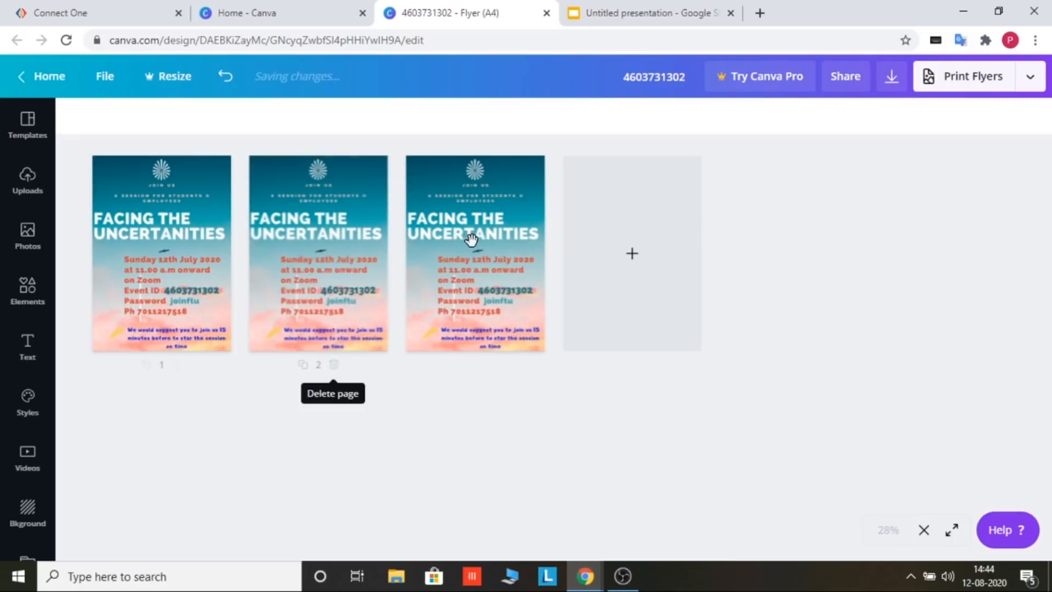
click(334, 366)
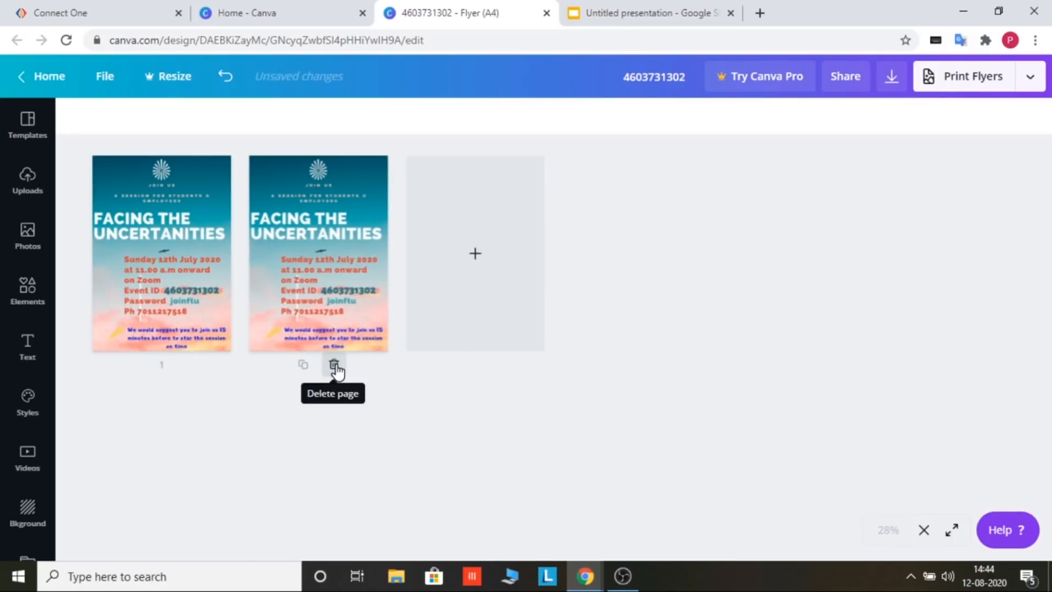
click(335, 366)
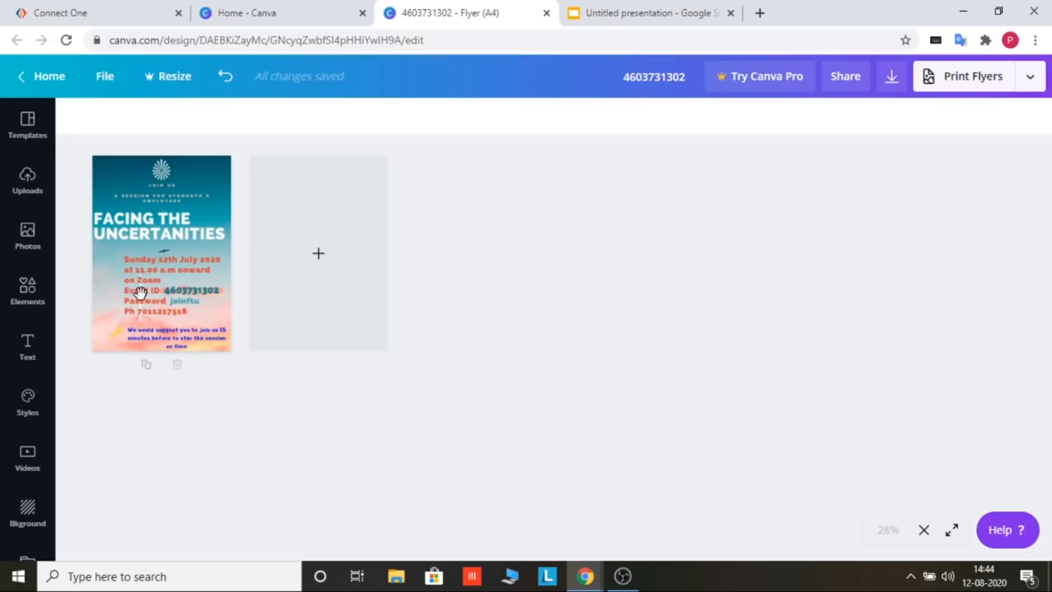
Open The Festival Planners flyer from the home page's designs and close the previously opened flyer
click(340, 13)
click(430, 343)
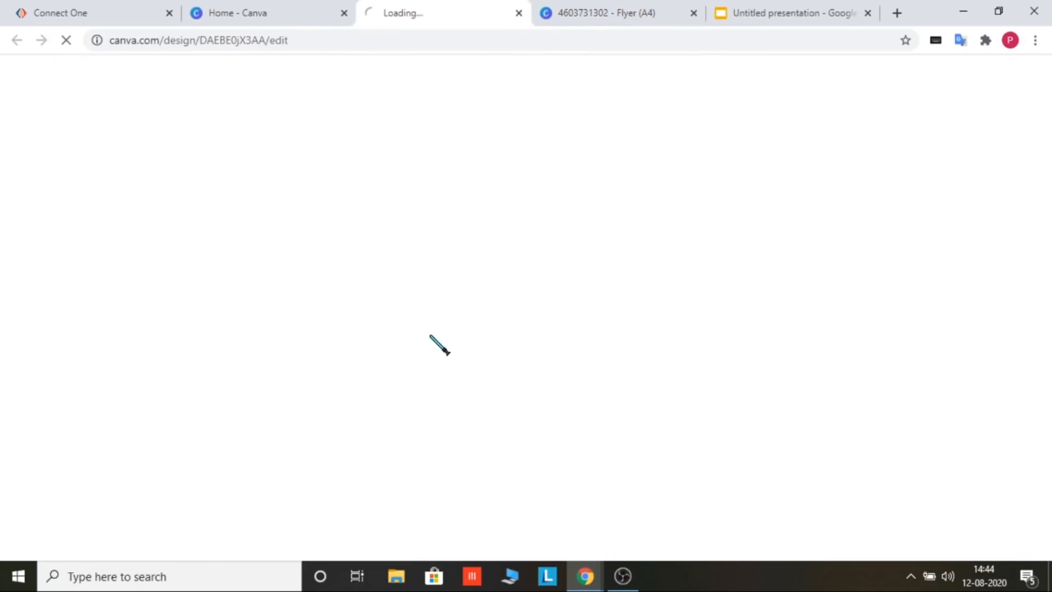
click(694, 13)
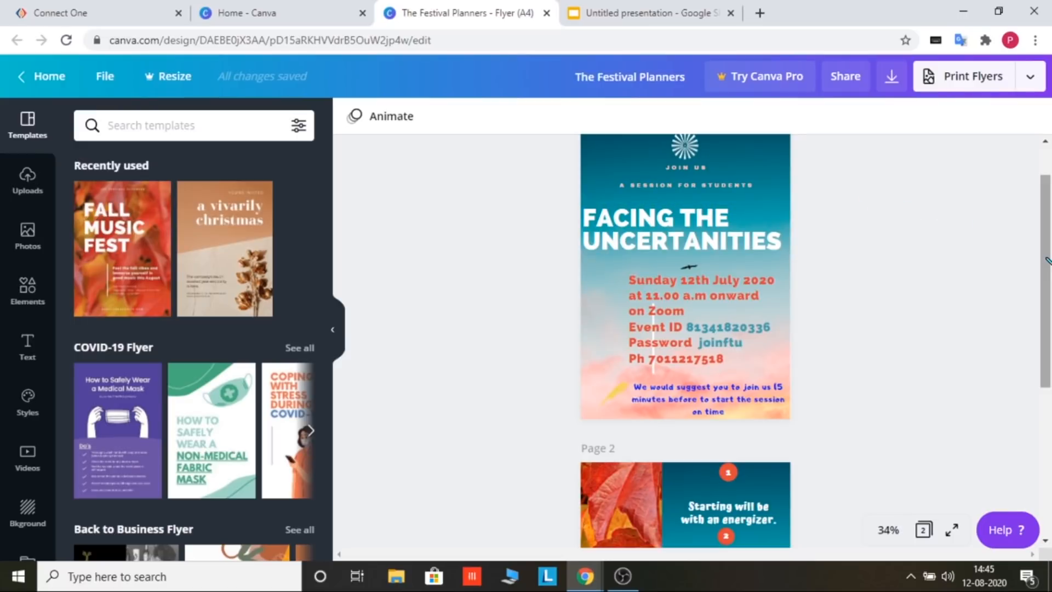
Look through both pages of The Festival Planners flyer and close it
drag(1046, 262, 1046, 273)
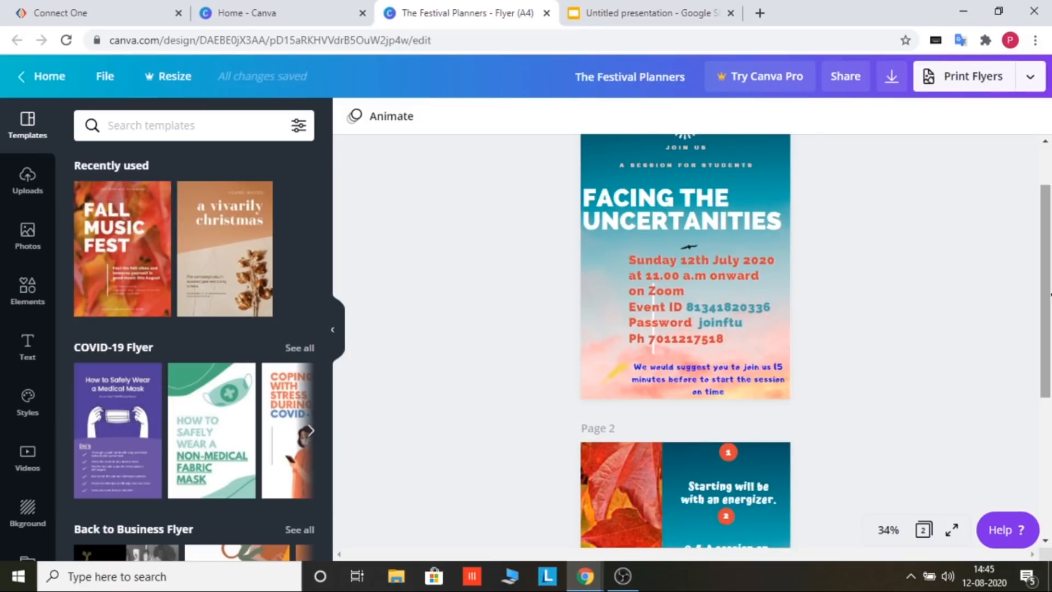
drag(1049, 294, 1050, 424)
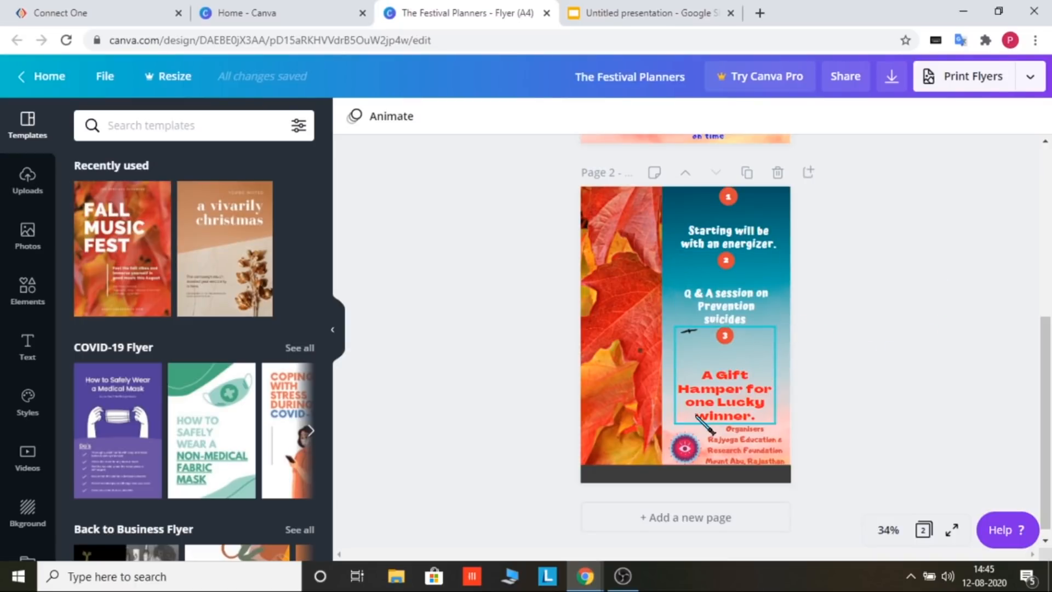
drag(1047, 422, 1049, 464)
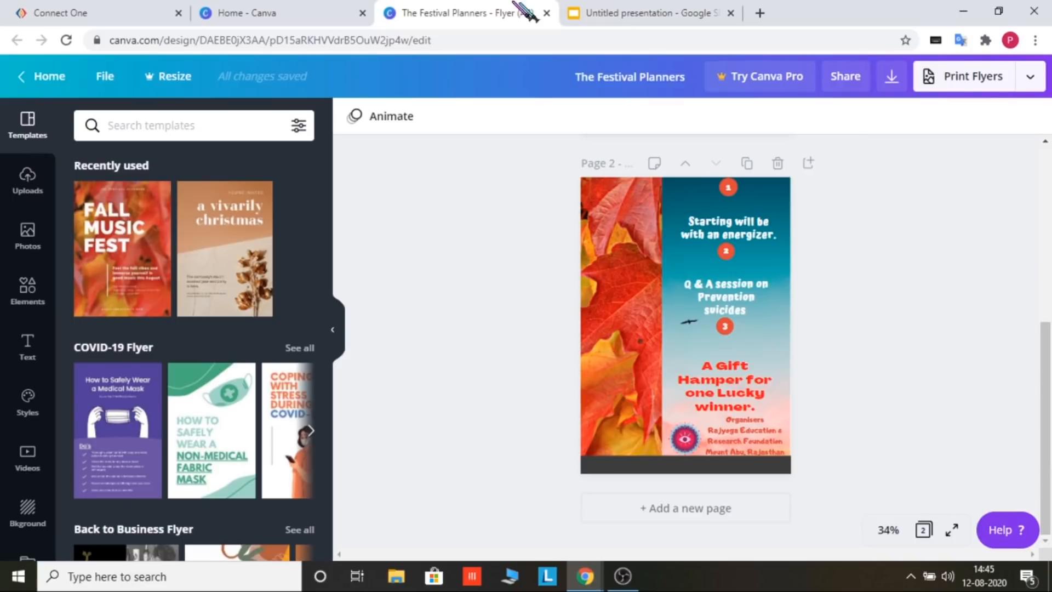
click(546, 13)
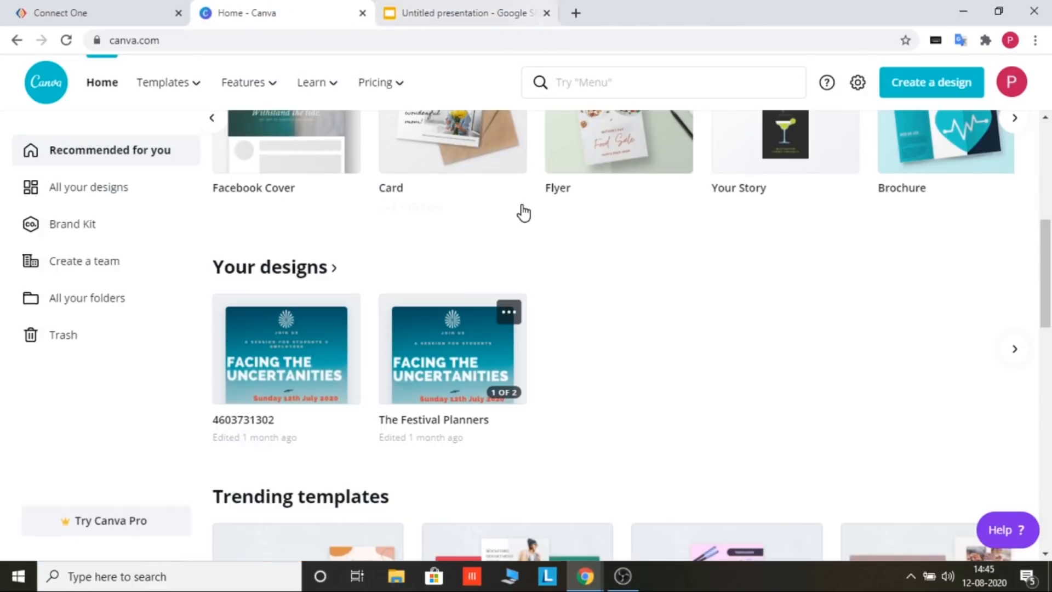
Create a new blank Flyer (A4) design from the recommended design types
drag(1045, 301, 1044, 235)
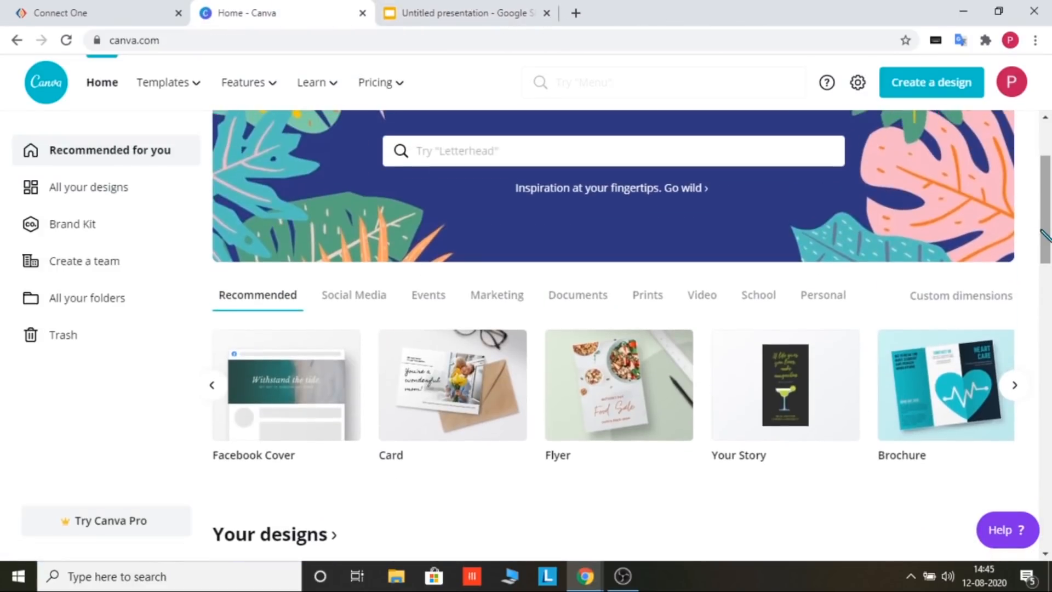
click(623, 576)
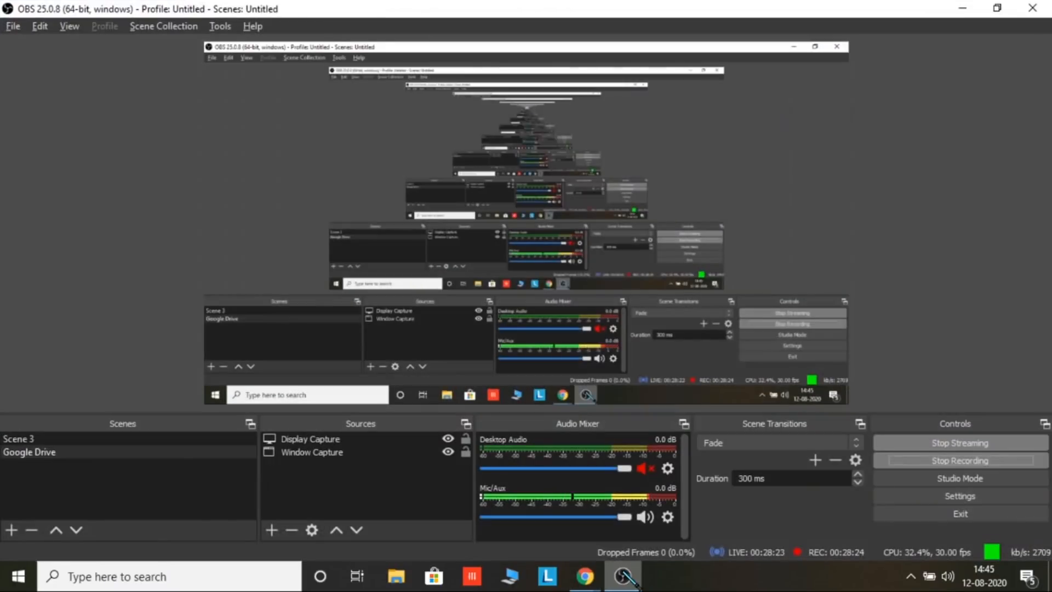
click(623, 575)
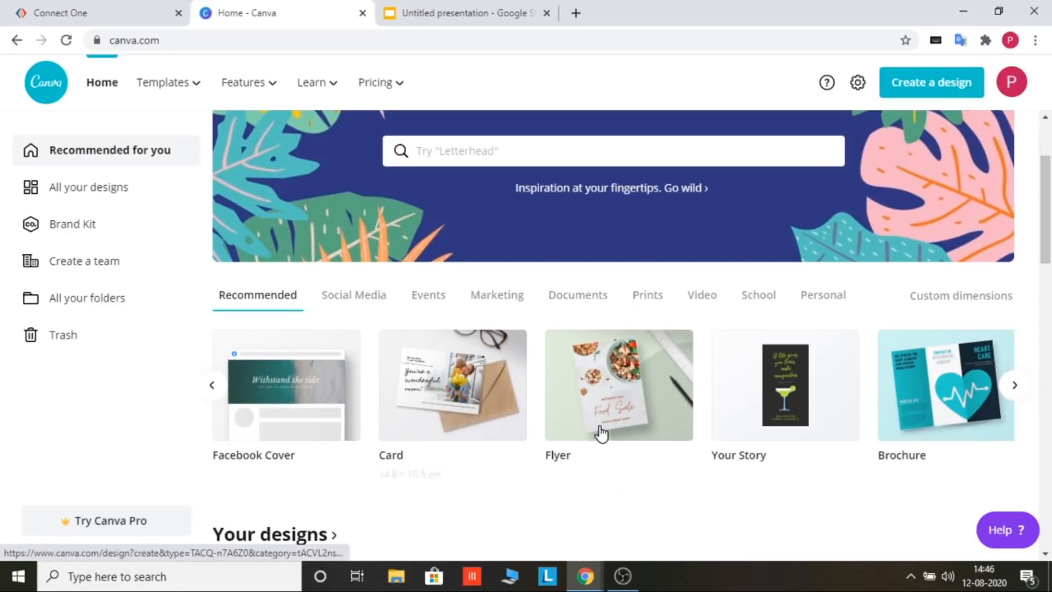
click(611, 389)
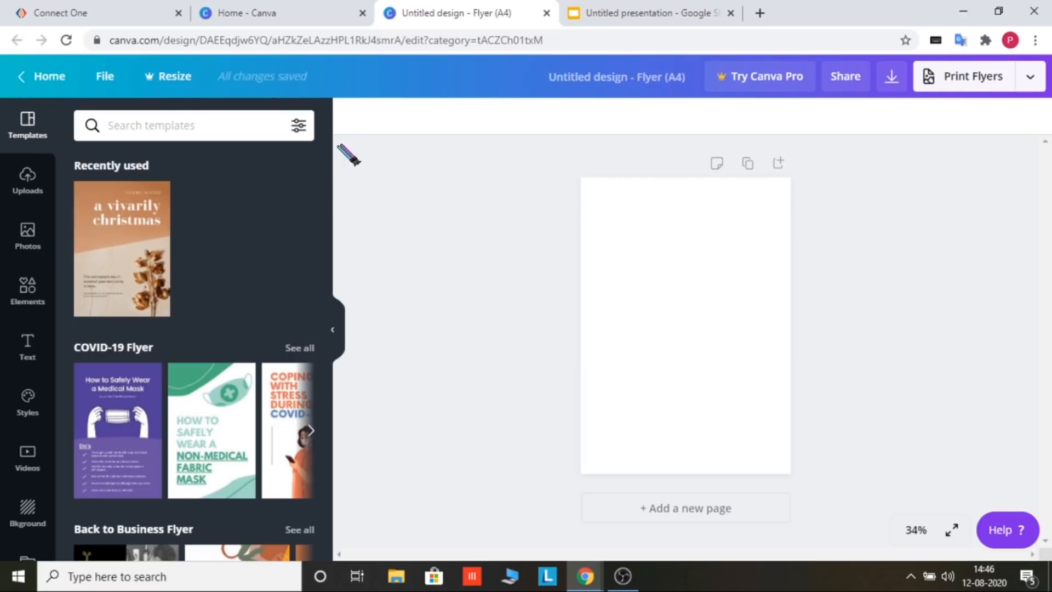
Browse the flyer template categories and show all Summer Camp Flyer templates
drag(327, 164, 333, 274)
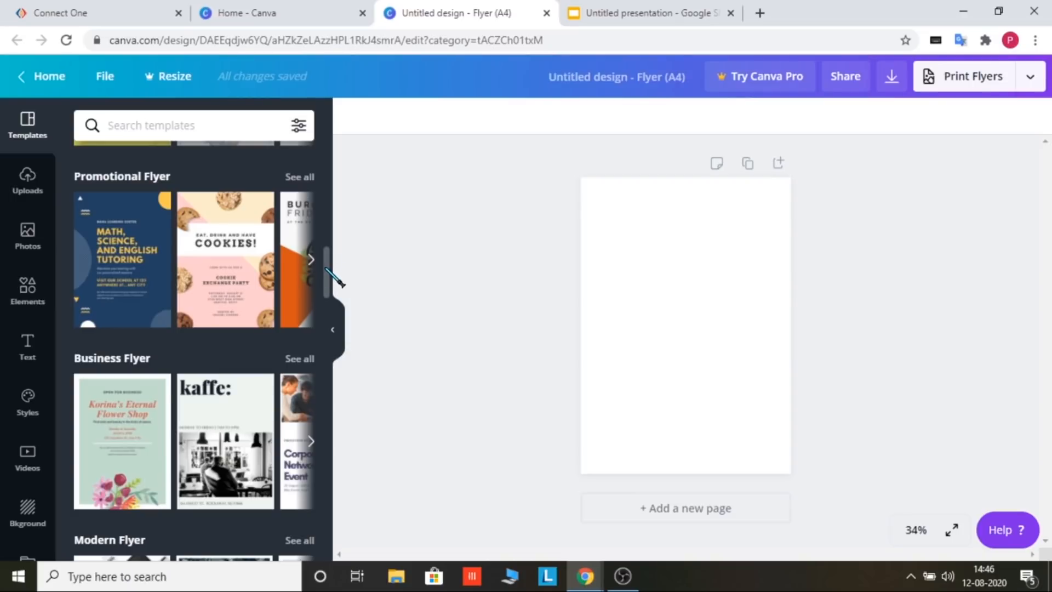
drag(327, 270, 342, 524)
drag(342, 523, 341, 525)
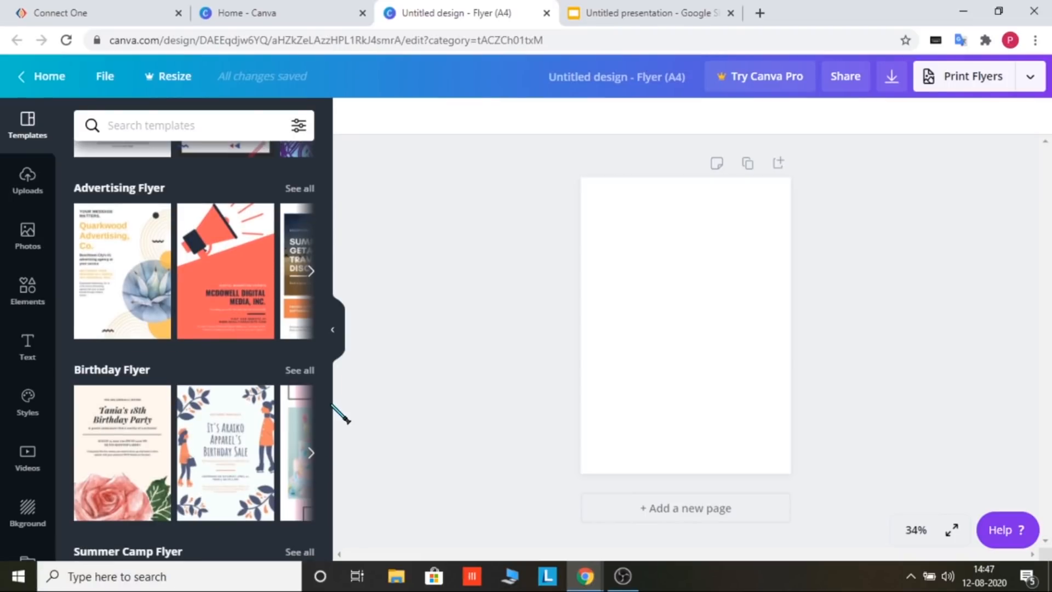
drag(328, 351, 327, 369)
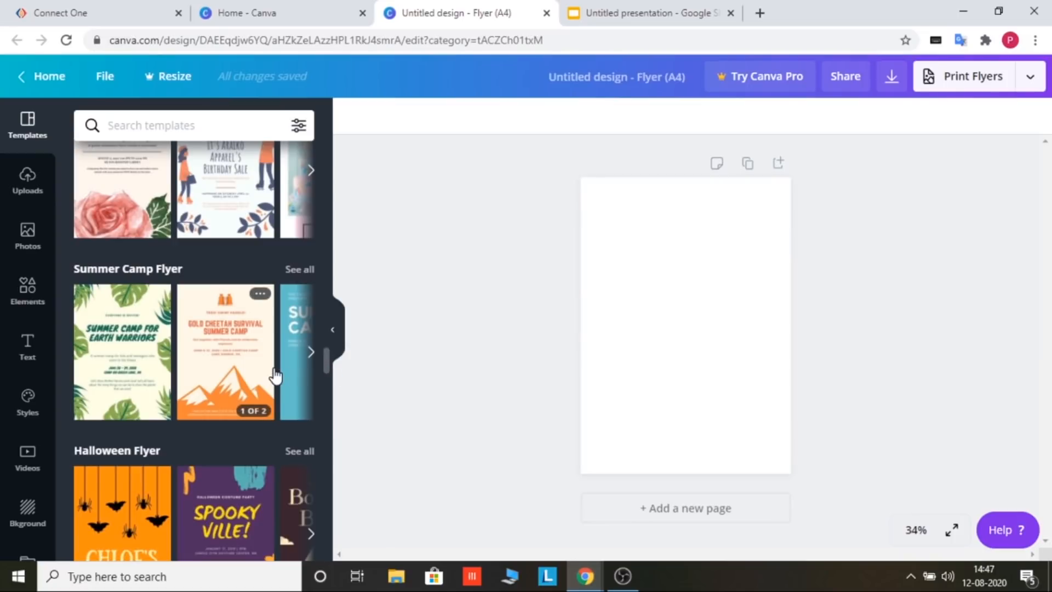
click(299, 270)
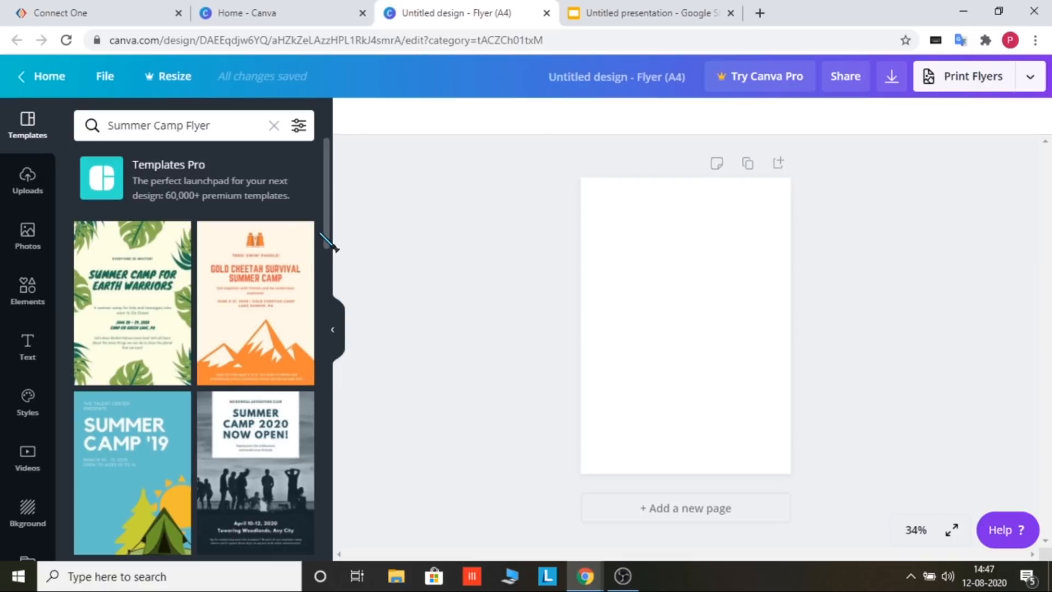
Apply the "Let's Go! Make Disciples" summer camp template to the blank page and select its photo of children
drag(324, 231, 367, 429)
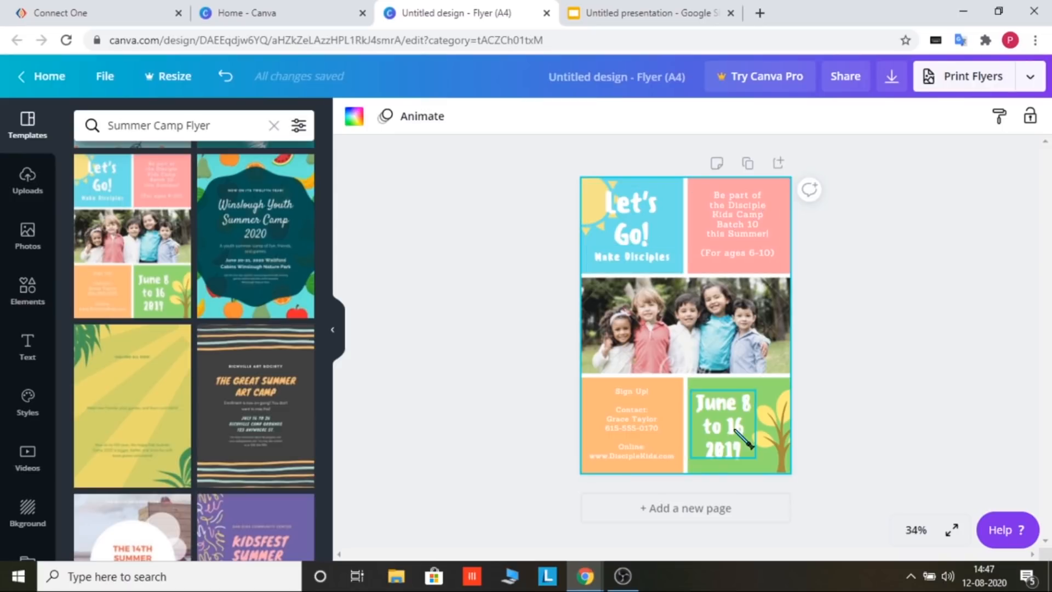
click(686, 328)
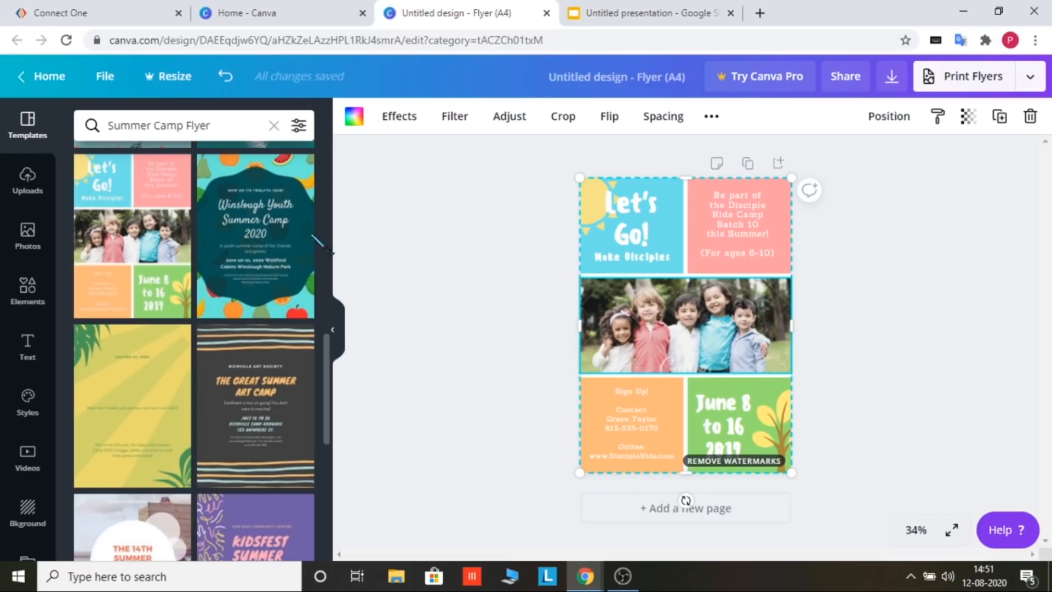
Look through the Summer Camp Flyer templates, return to all flyer categories and browse the Birthday Flyer designs
drag(325, 357, 338, 508)
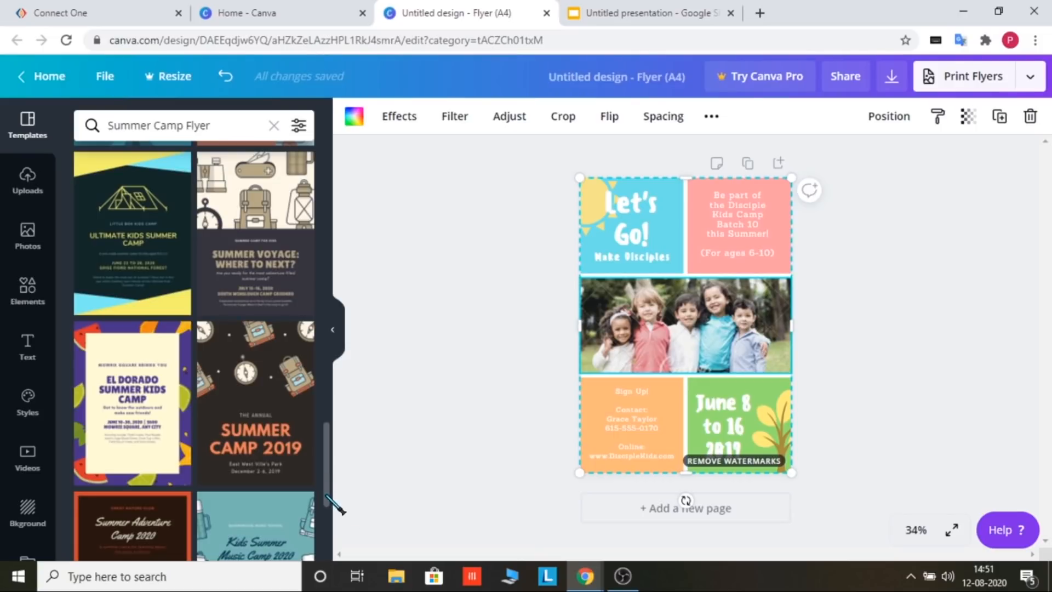
drag(327, 497, 332, 556)
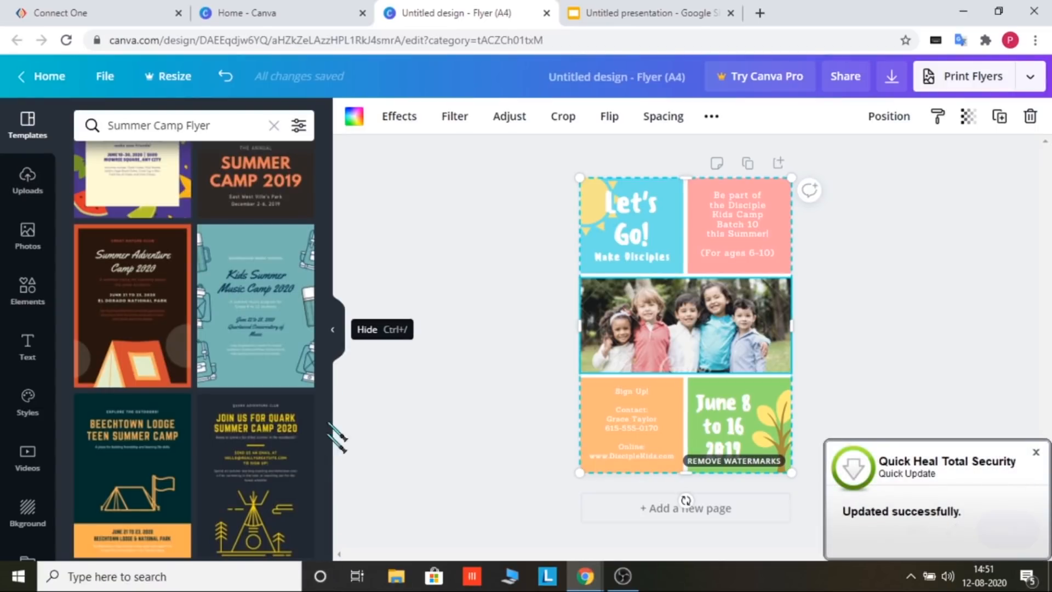
drag(328, 493, 310, 149)
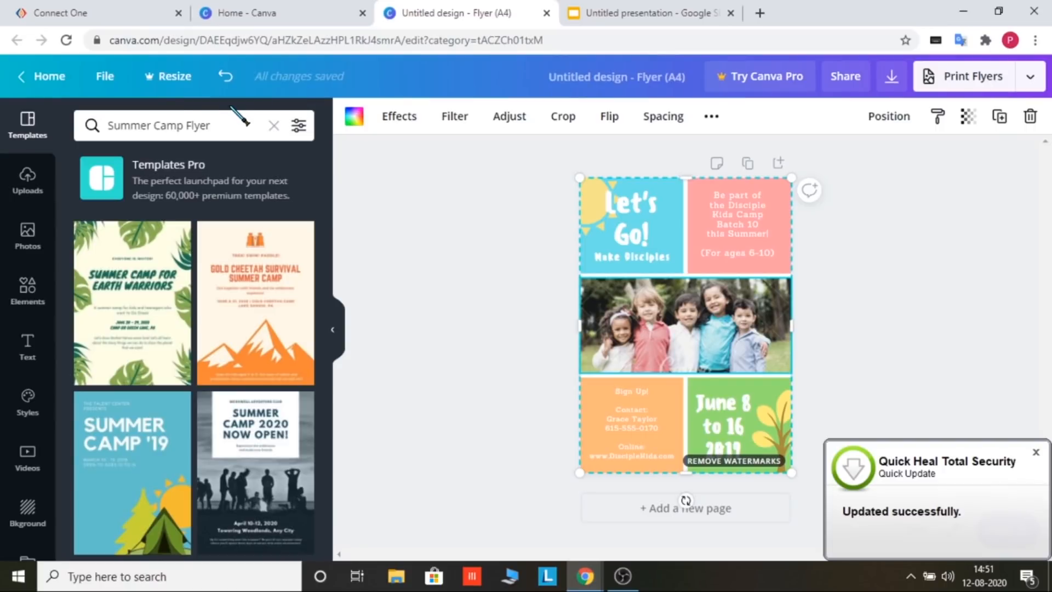
click(26, 130)
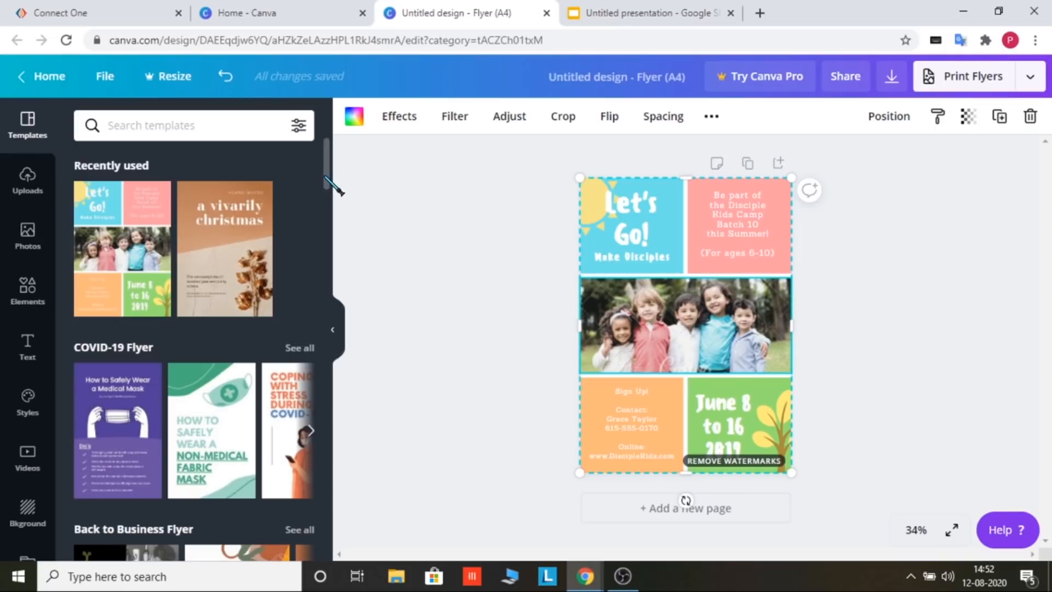
drag(327, 183, 354, 542)
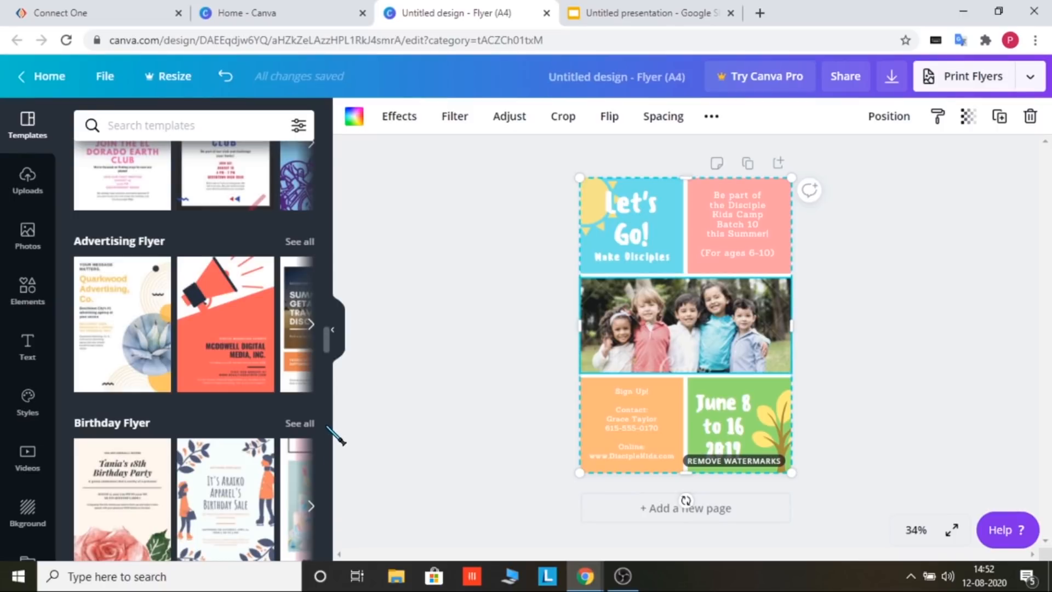
drag(327, 339, 331, 361)
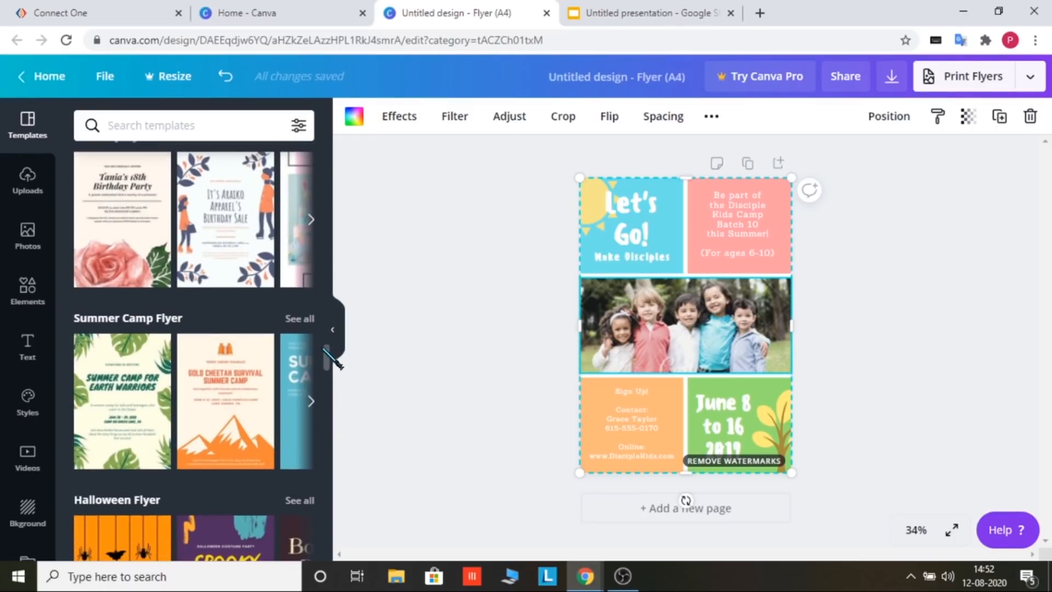
click(308, 221)
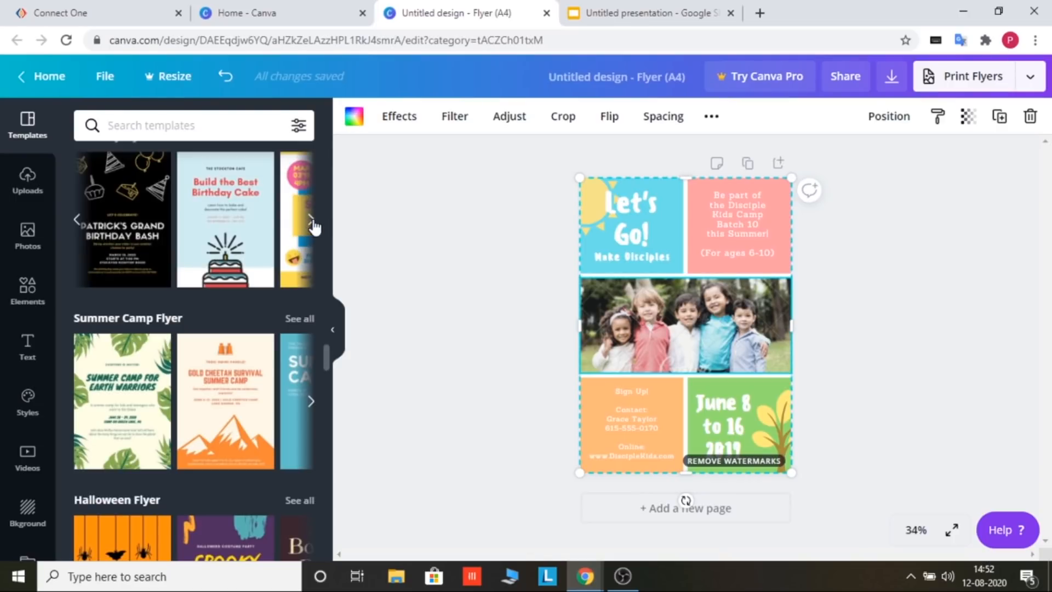
click(311, 222)
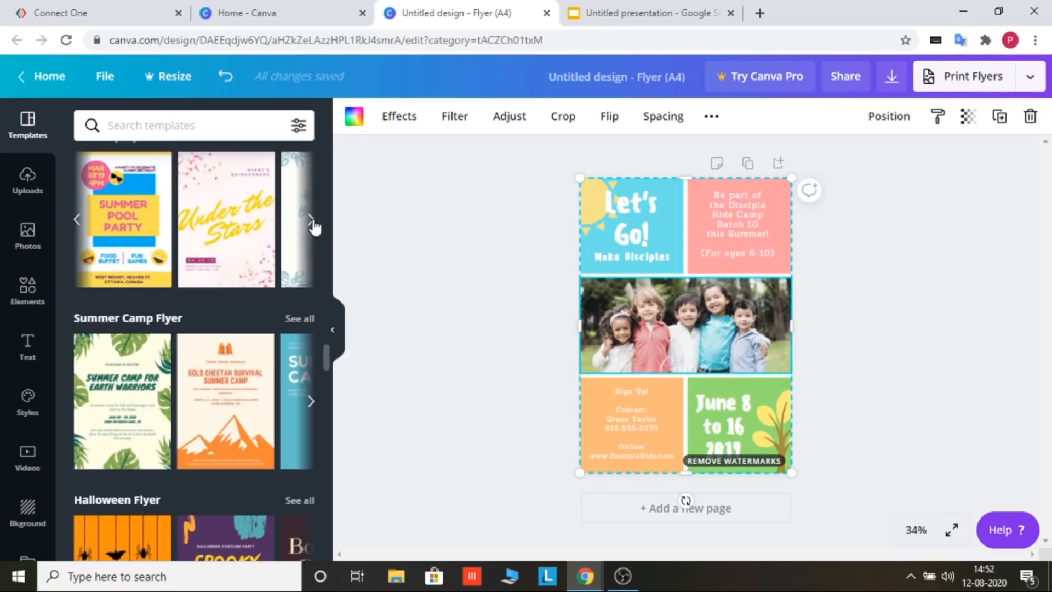
click(313, 223)
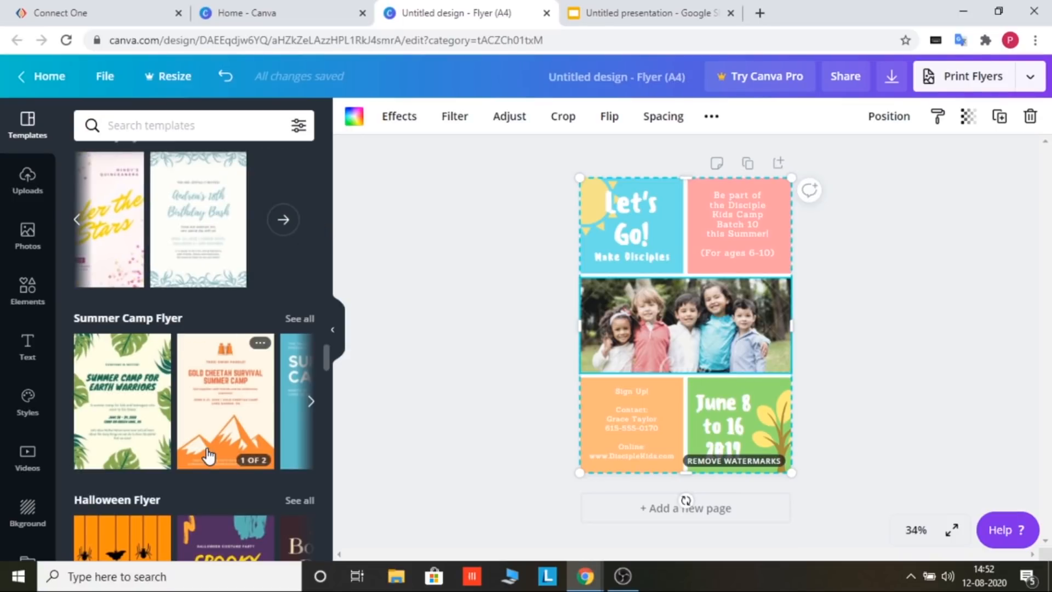
Replace the page design with the first page of the Green Tropical Leaves Summer Camp Flyer template
click(104, 414)
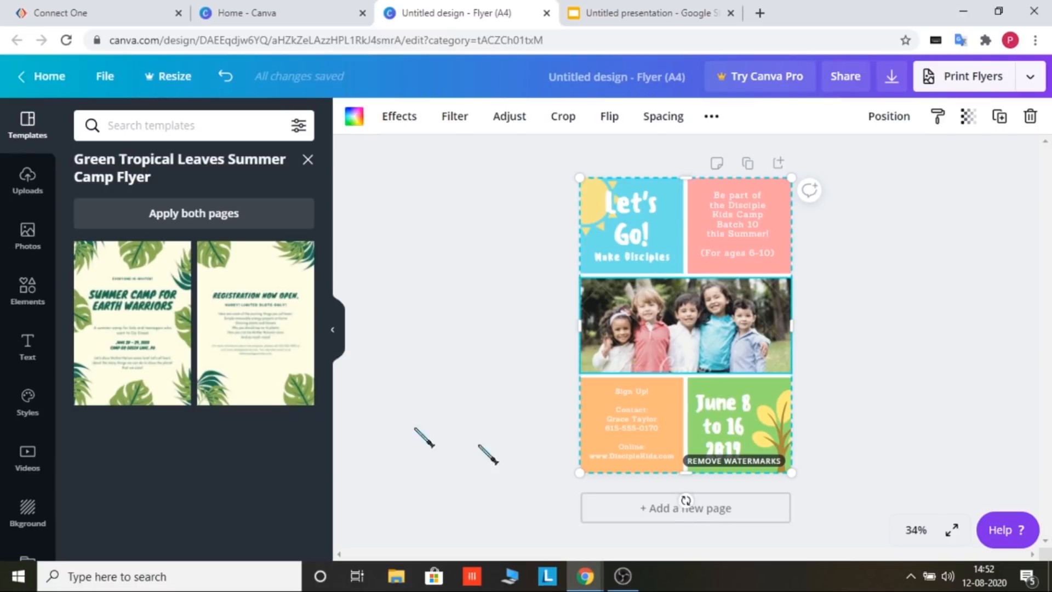
click(140, 279)
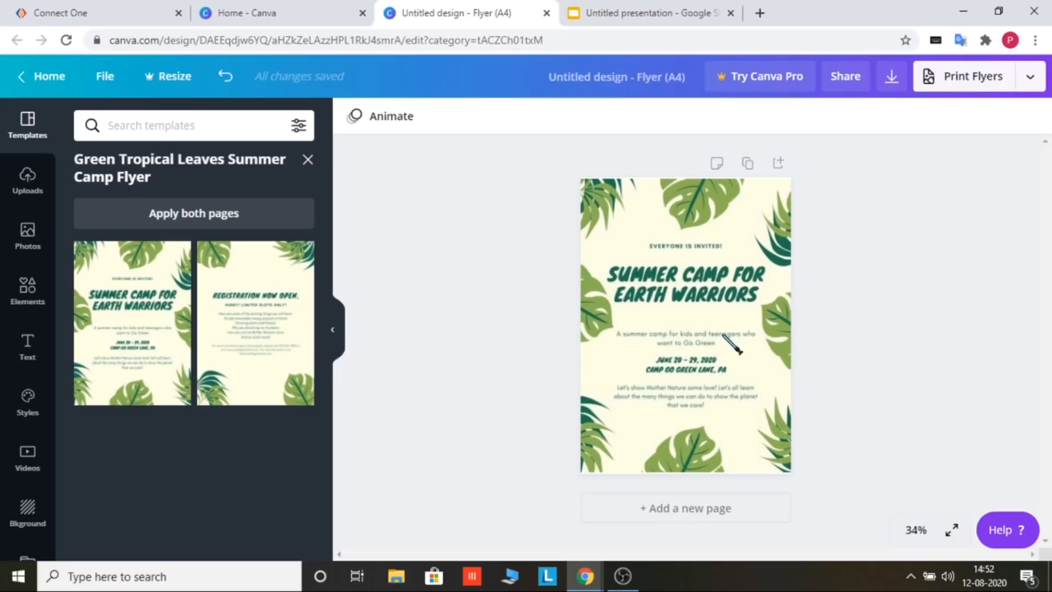
click(687, 272)
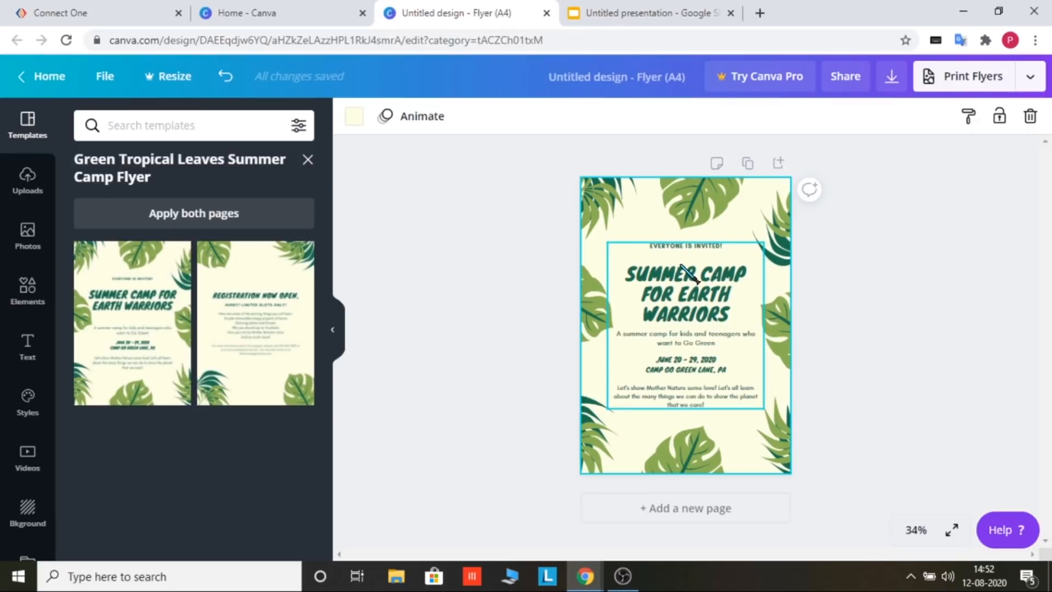
Set the browser page zoom to 110% and the design's own zoom to 50%
click(1034, 43)
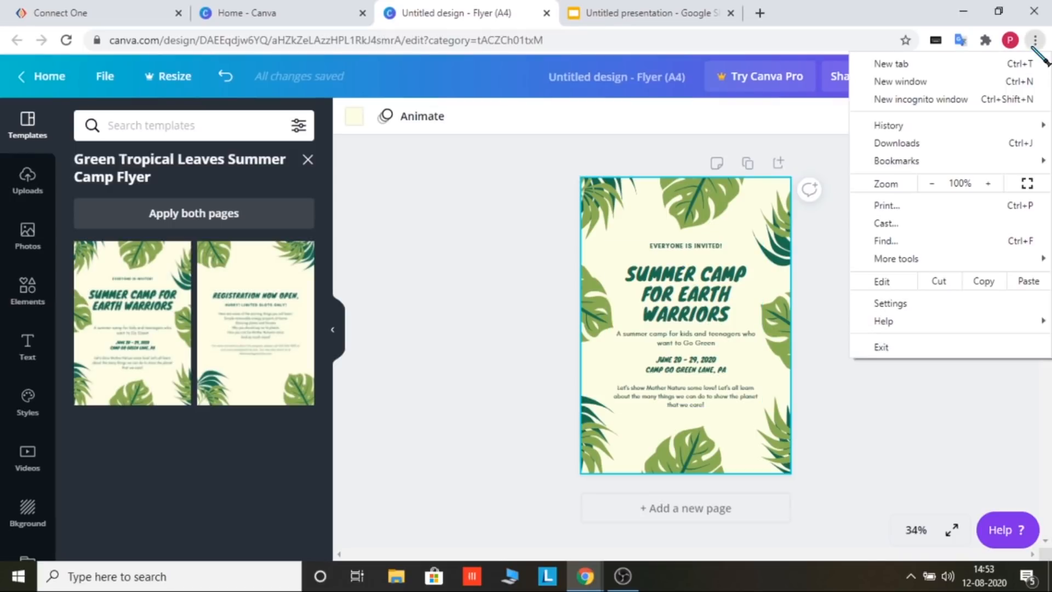
click(993, 183)
click(993, 183)
click(994, 183)
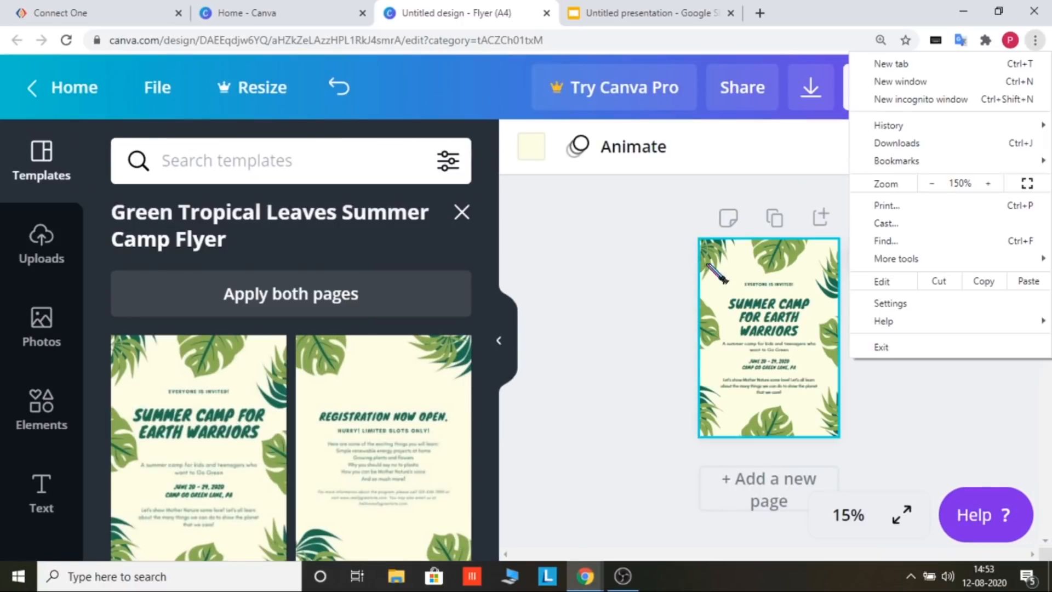
click(932, 183)
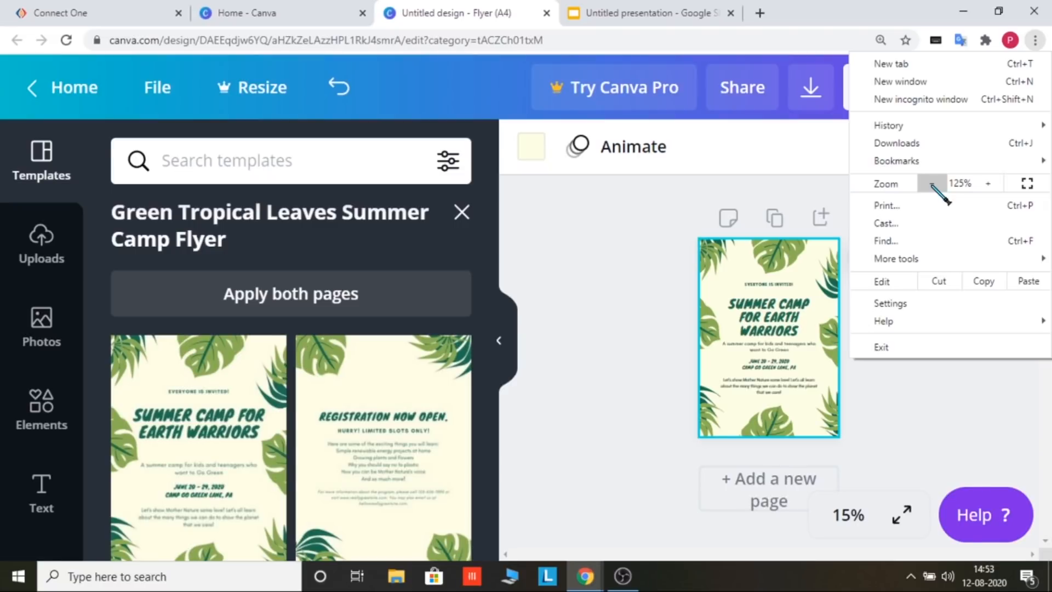
click(931, 184)
click(931, 183)
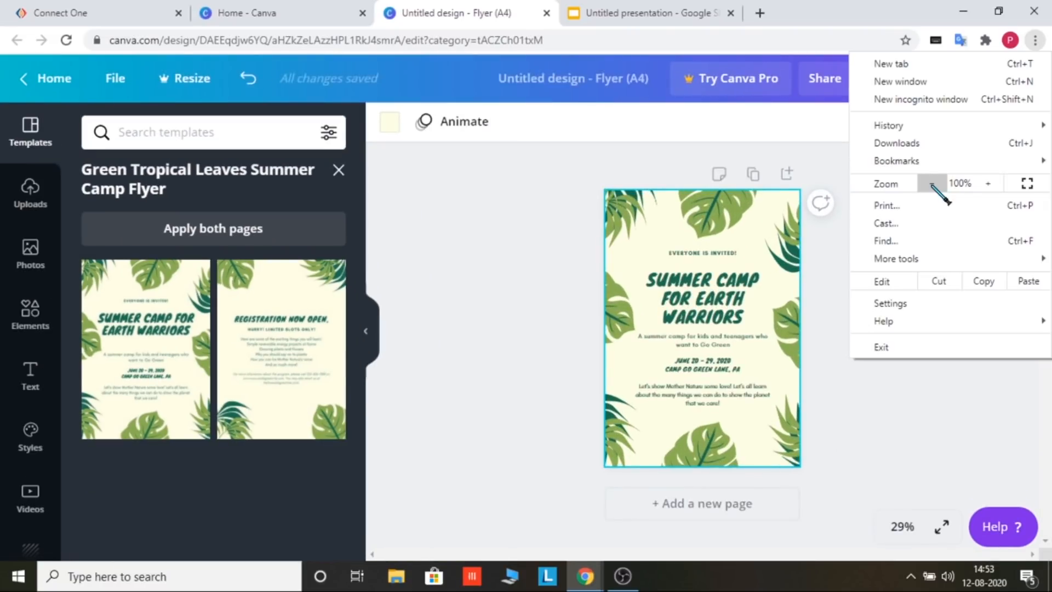
click(989, 184)
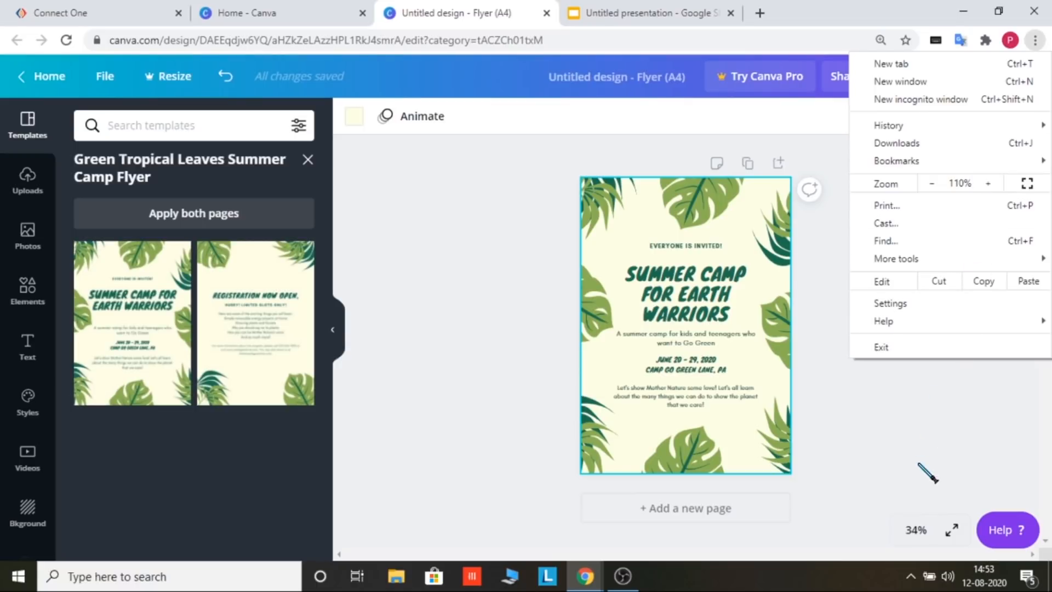
click(925, 529)
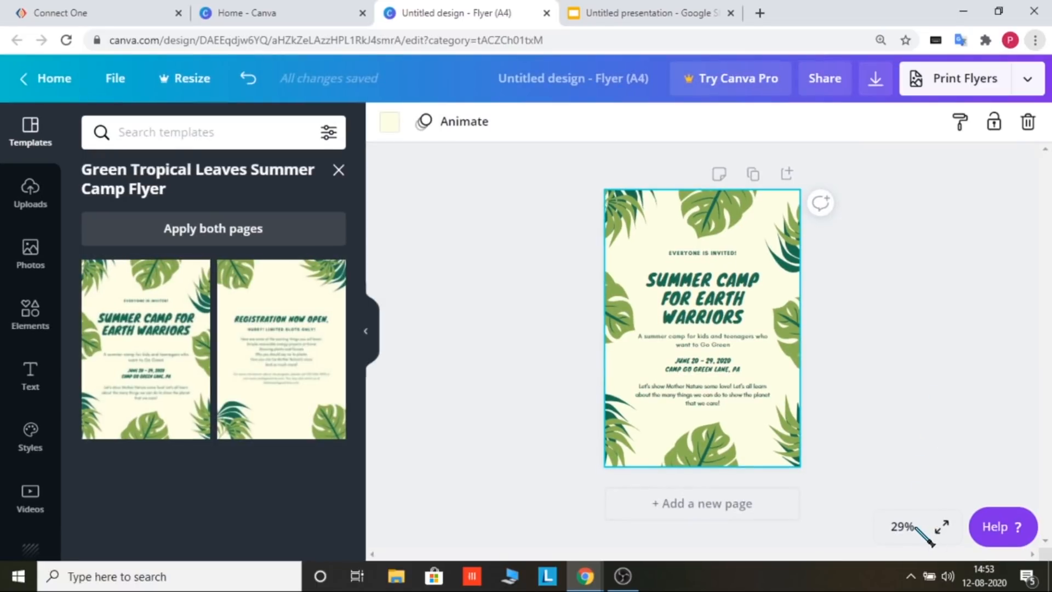
click(912, 527)
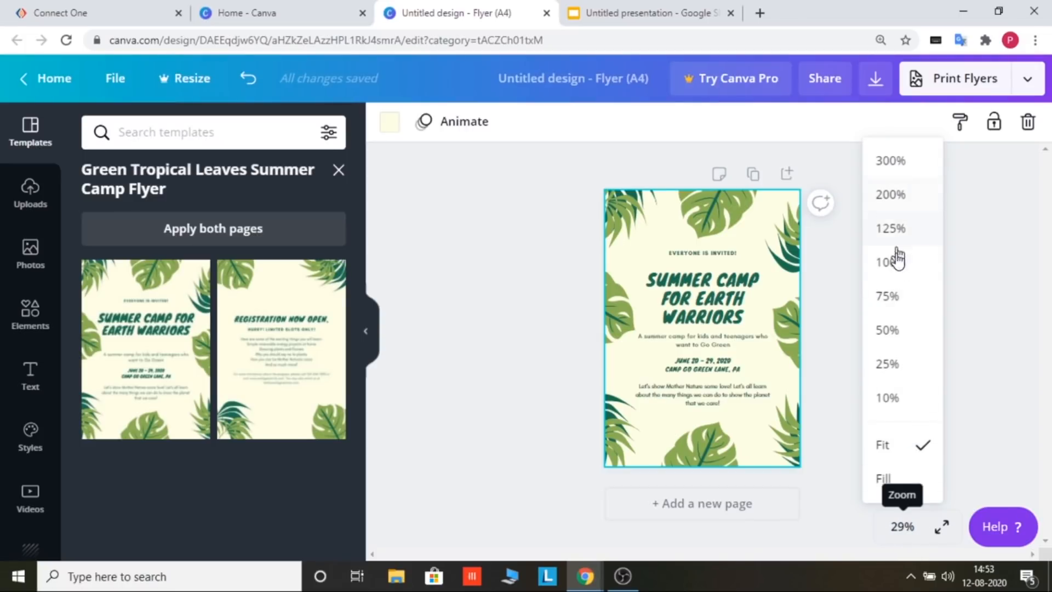
click(892, 332)
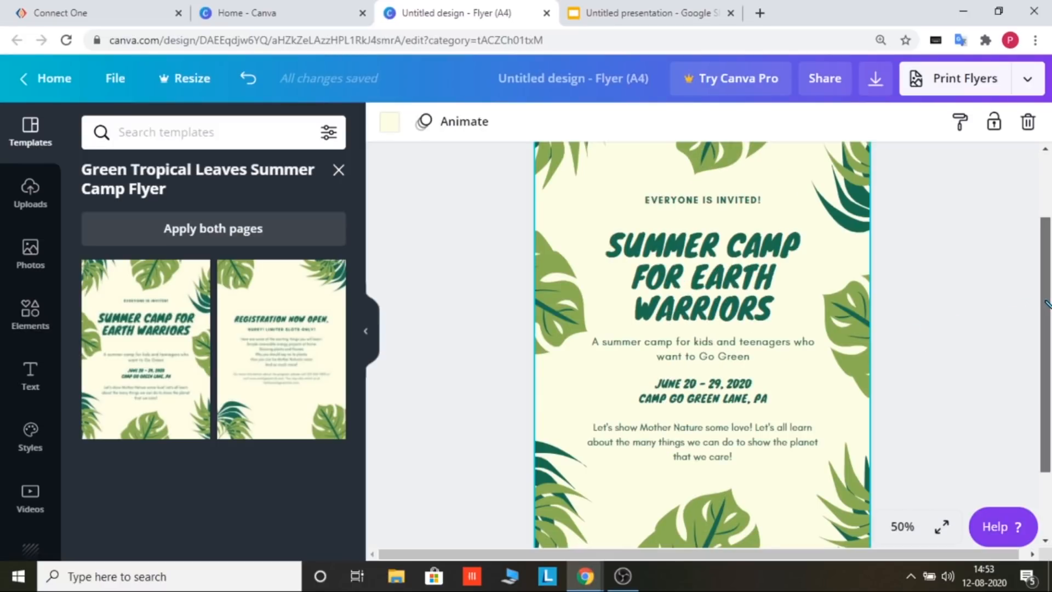
scroll(1047, 304, up, 2)
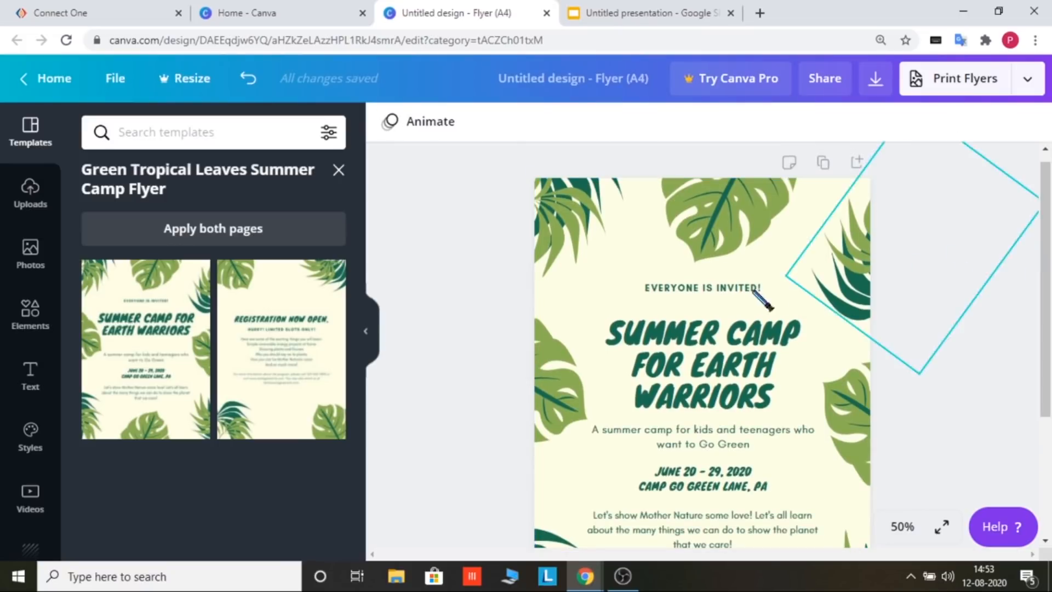
Replace the "EVERYONE IS INVITED!" line above the heading with "BRAHMA KUMARIS"
click(717, 286)
click(718, 286)
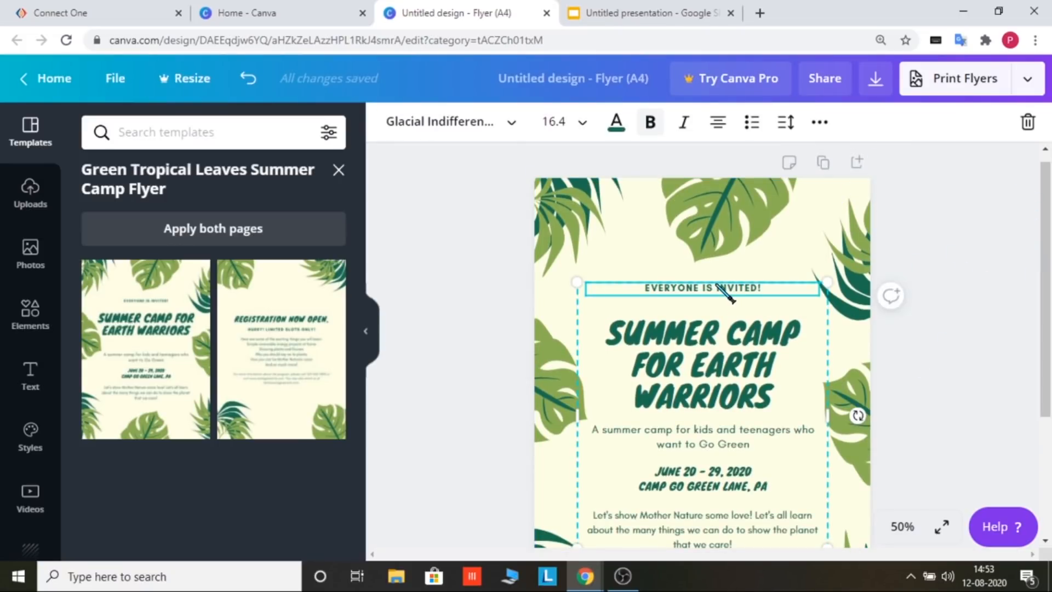
double_click(754, 287)
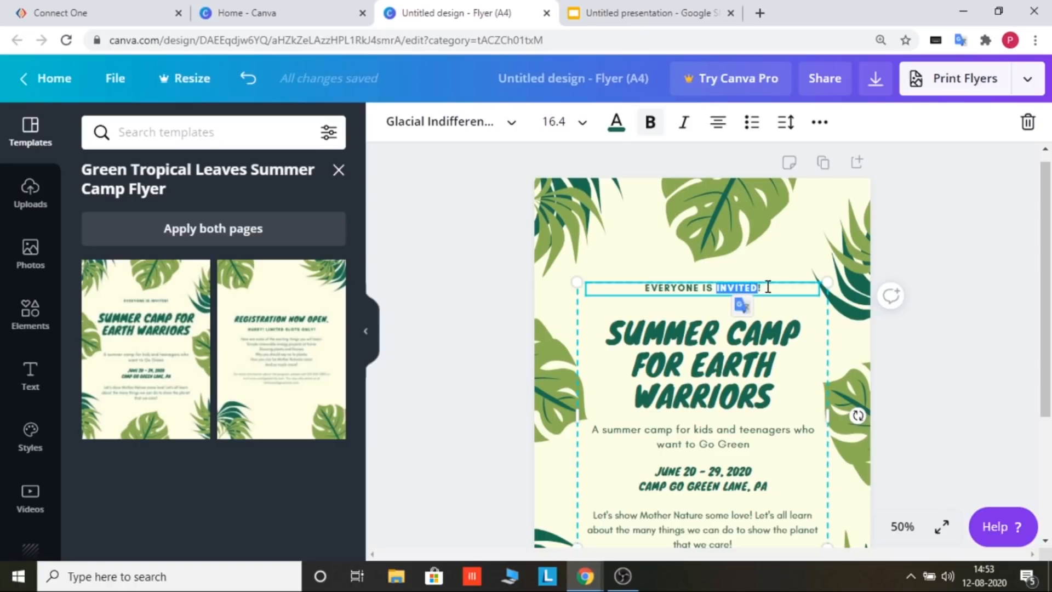
click(767, 287)
key(BackSpace)
key(BackSpace)
key(BackSpace)
key(BackSpace)
key(BackSpace)
key(BackSpace)
key(BackSpace)
key(BackSpace)
key(BackSpace)
key(BackSpace)
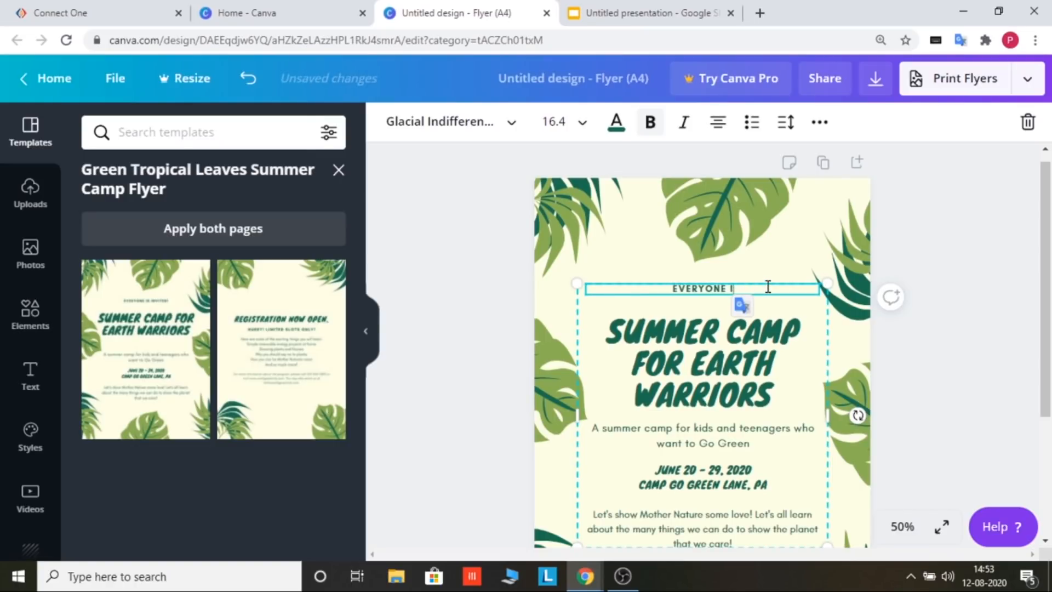
key(BackSpace)
key(BackSpace)
key(BackSpace)
key(BackSpace)
key(BackSpace)
key(BackSpace)
key(BackSpace)
key(BackSpace)
key(BackSpace)
key(BackSpace)
text(BRAHMA KUMARIS)
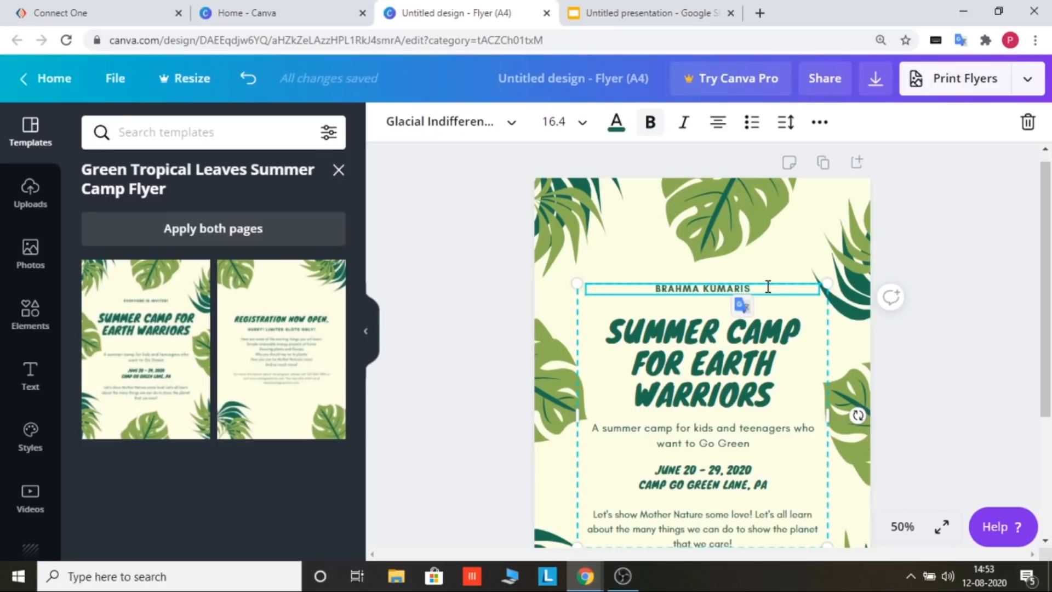
click(719, 277)
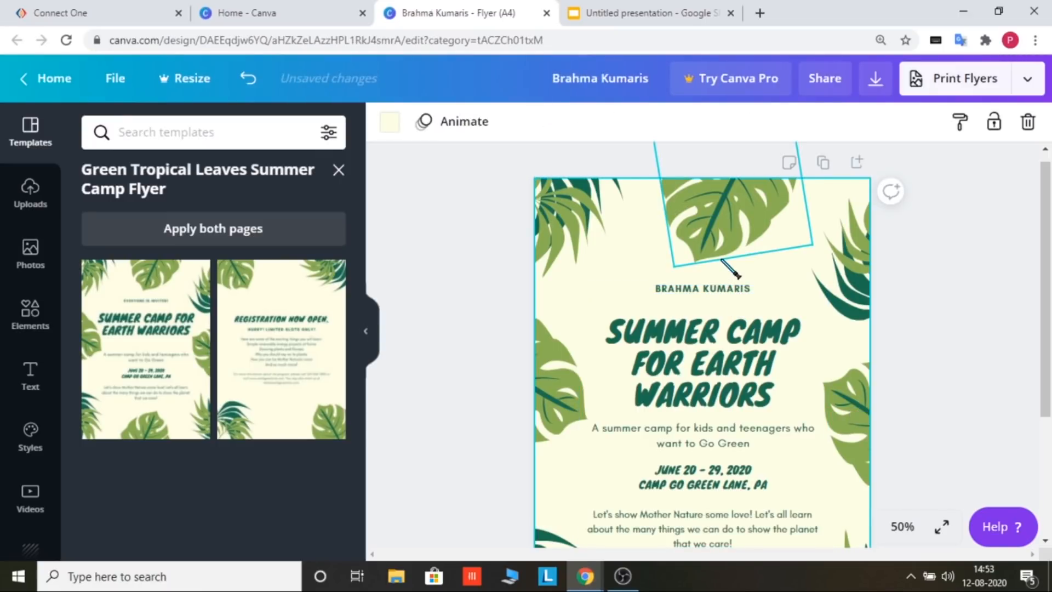
Duplicate the large leaf at the flyer's upper edge and arrange the two leaves side by side along that edge
click(781, 218)
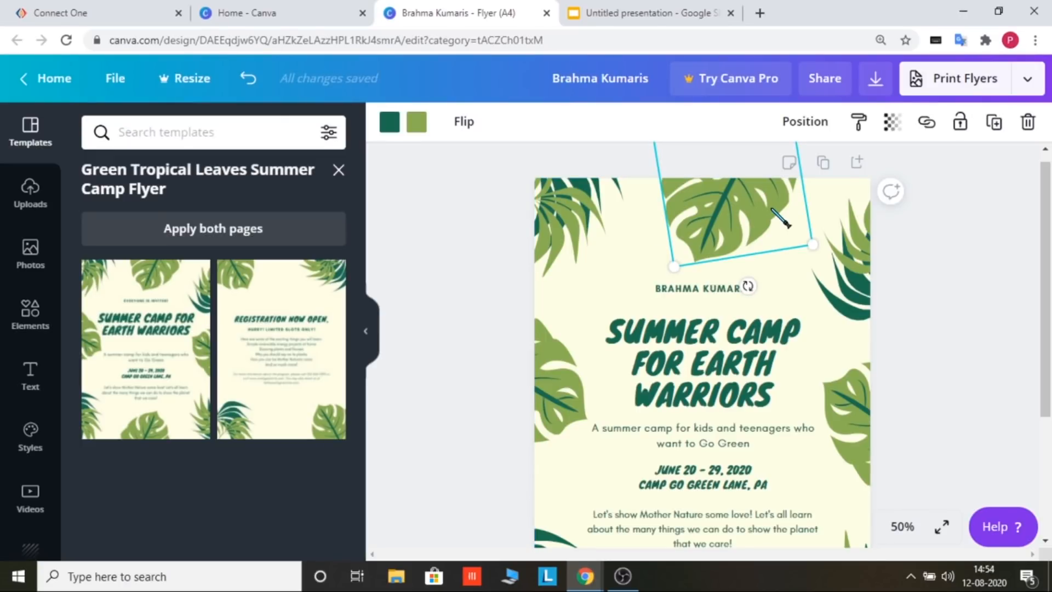
mouse_move(750, 208)
mouse_down()
mouse_move(693, 216)
mouse_move(710, 232)
mouse_move(754, 212)
mouse_move(708, 216)
mouse_move(747, 215)
mouse_up()
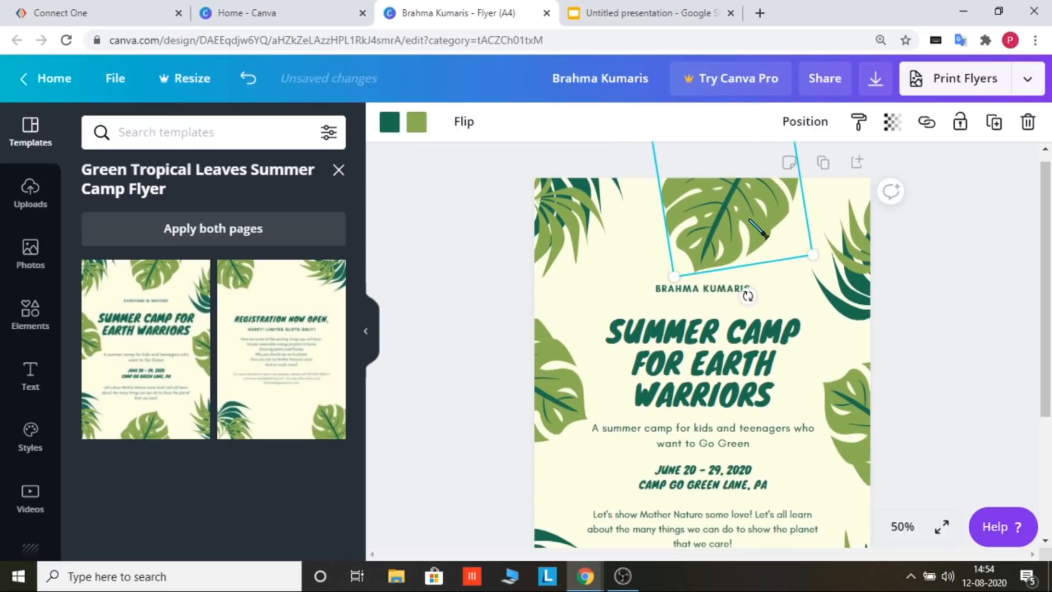
key(ctrl+v)
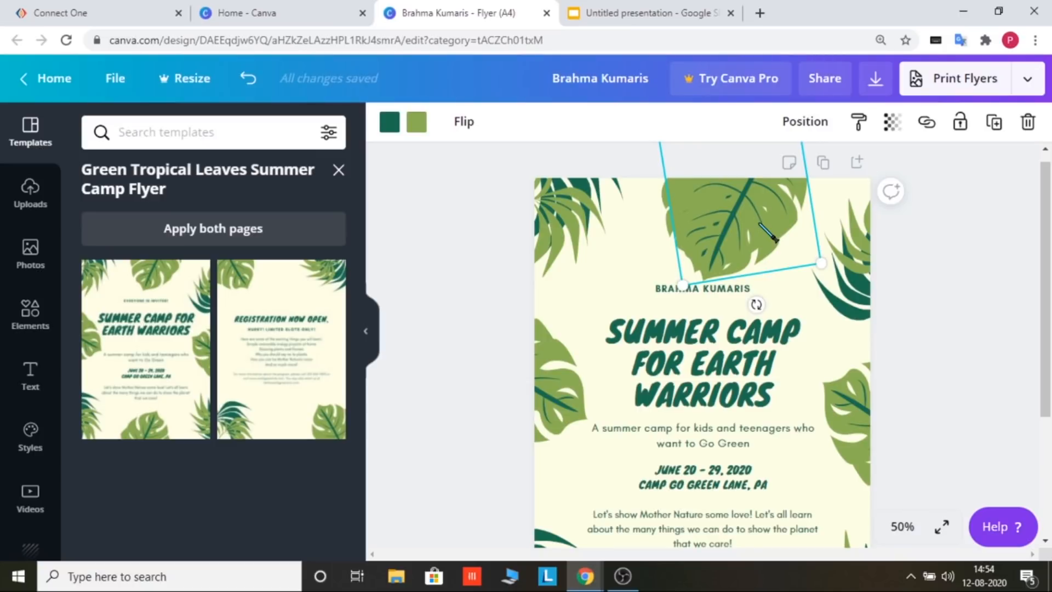
drag(736, 236, 666, 235)
click(765, 206)
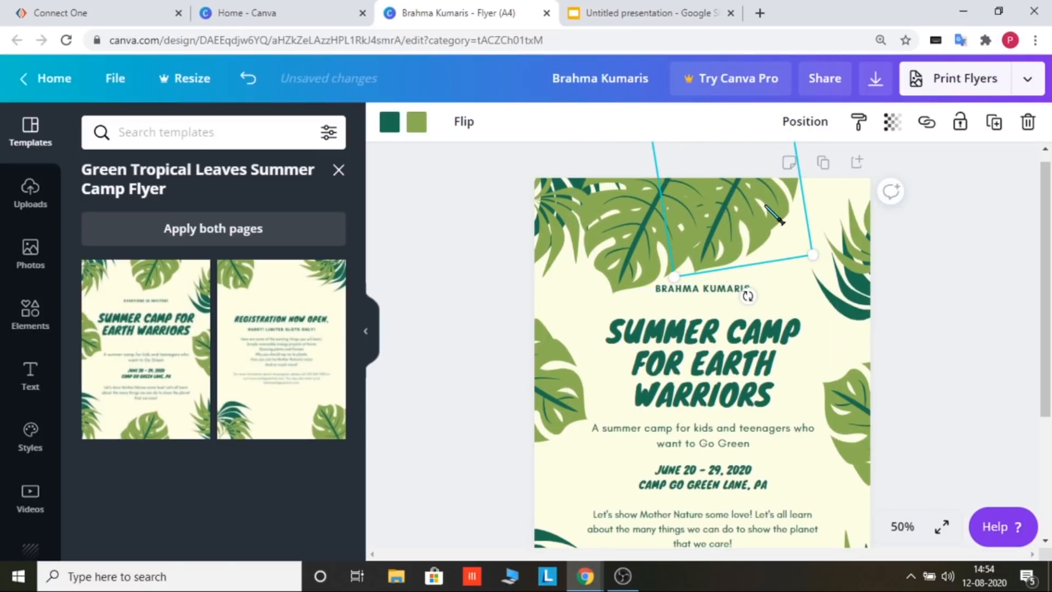
drag(802, 218, 833, 208)
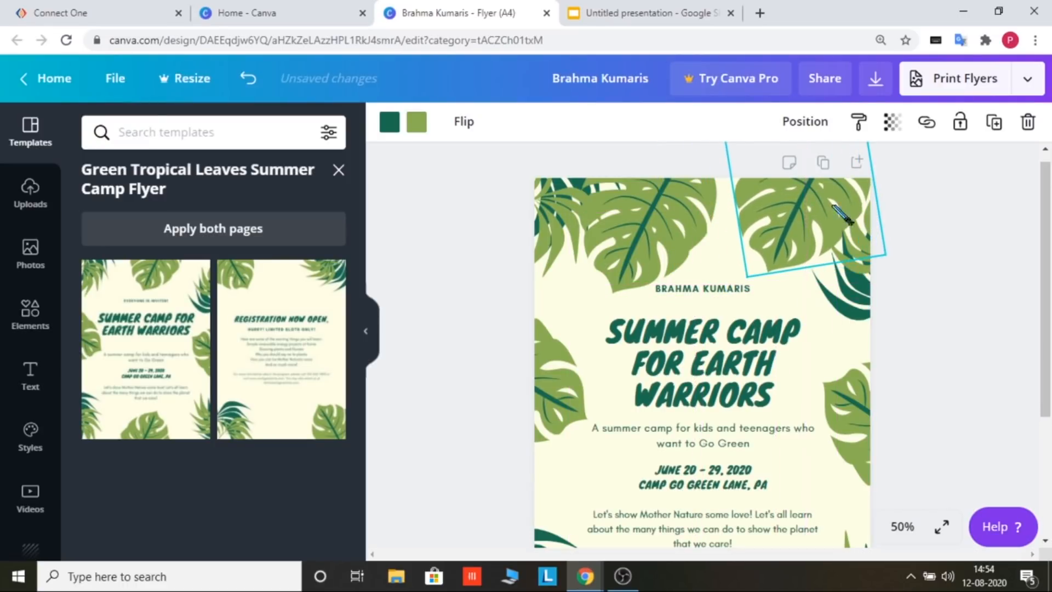
click(702, 219)
drag(706, 209, 706, 177)
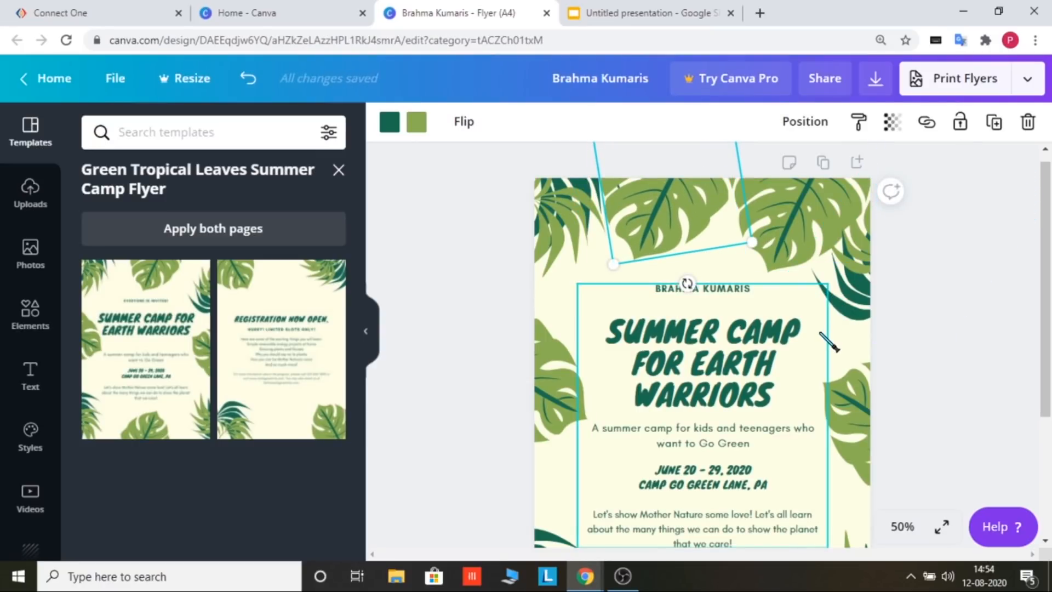
click(539, 267)
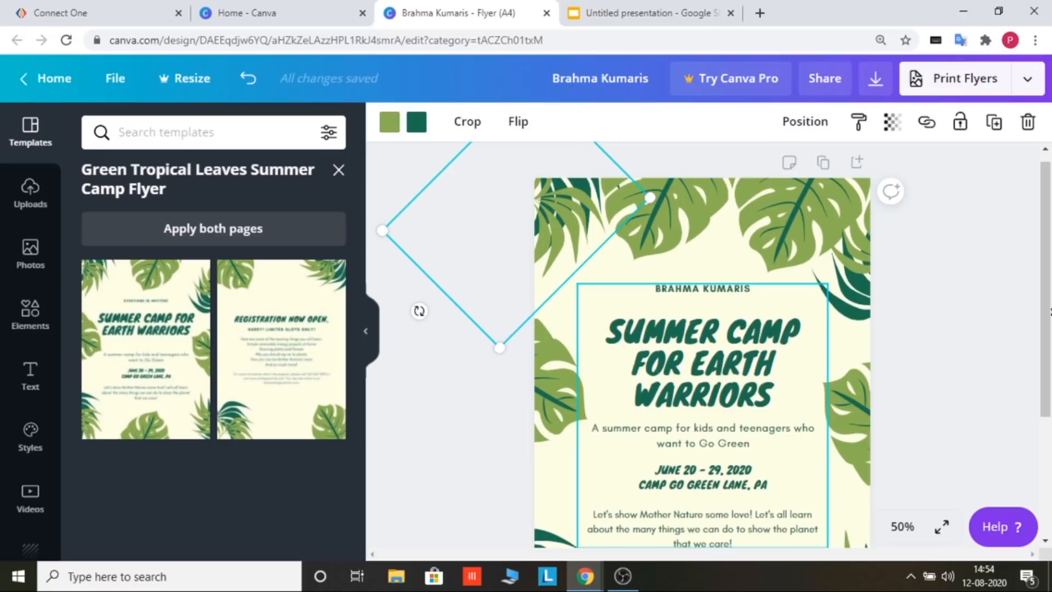
Replace "EARTH WARRIORS" in the flyer's main heading with "8 TO 12 YEARS CHILDREDN"
drag(1047, 296, 1051, 338)
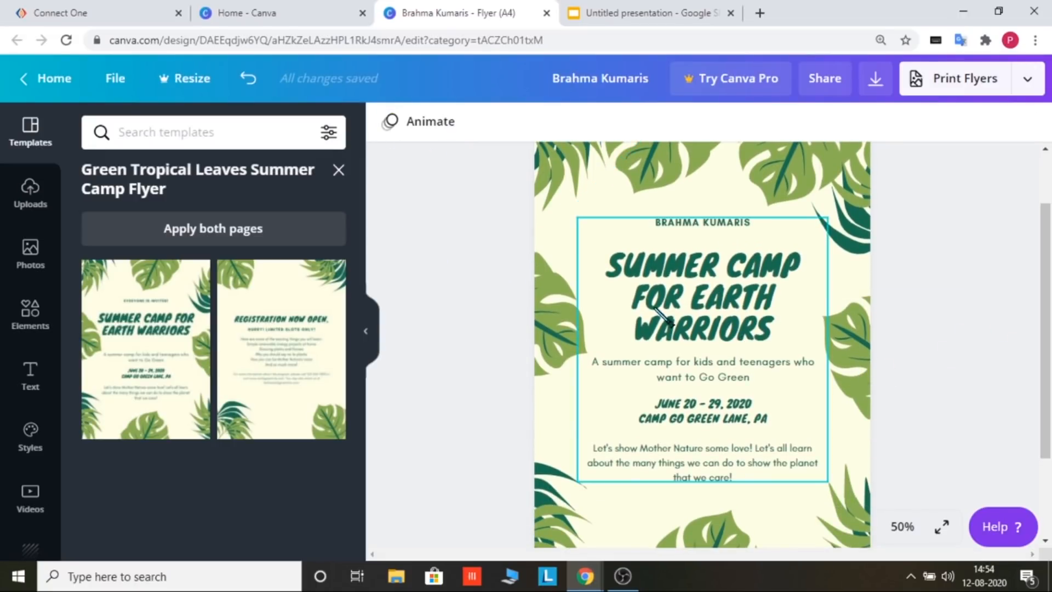
click(653, 309)
double_click(681, 298)
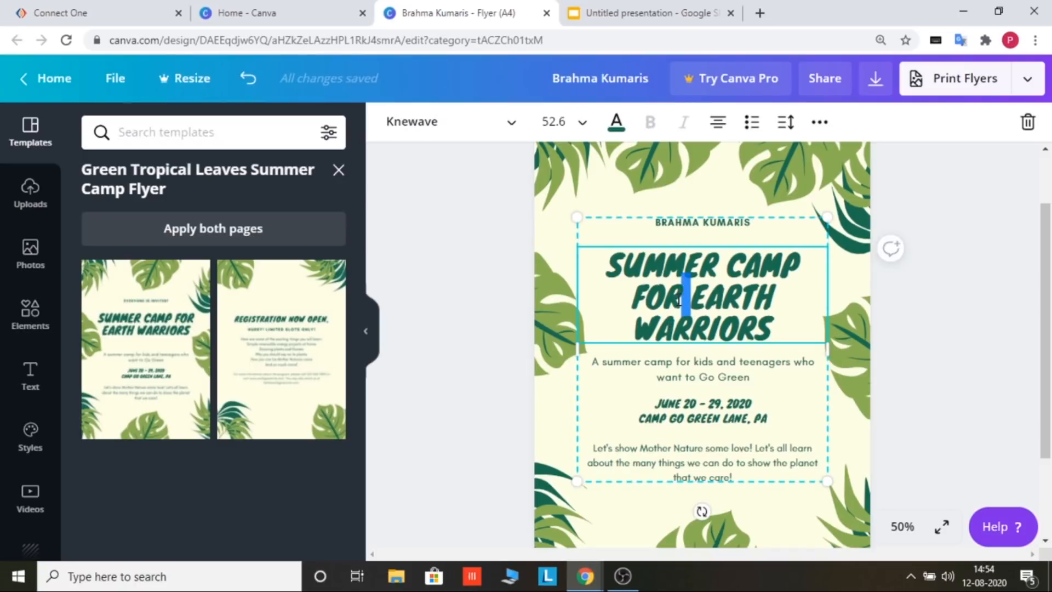
click(775, 322)
key(BackSpace)
key(BackSpace)
key(BackSpace)
key(BackSpace)
key(BackSpace)
key(BackSpace)
key(BackSpace)
key(BackSpace)
key(BackSpace)
key(BackSpace)
key(BackSpace)
key(BackSpace)
key(BackSpace)
key(BackSpace)
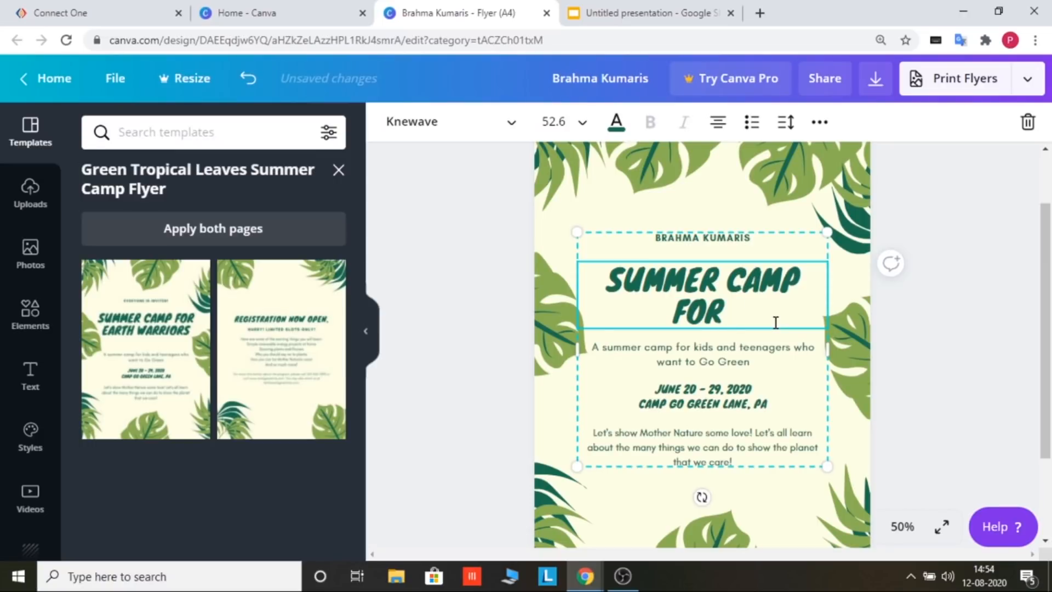
text(8 TO 12)
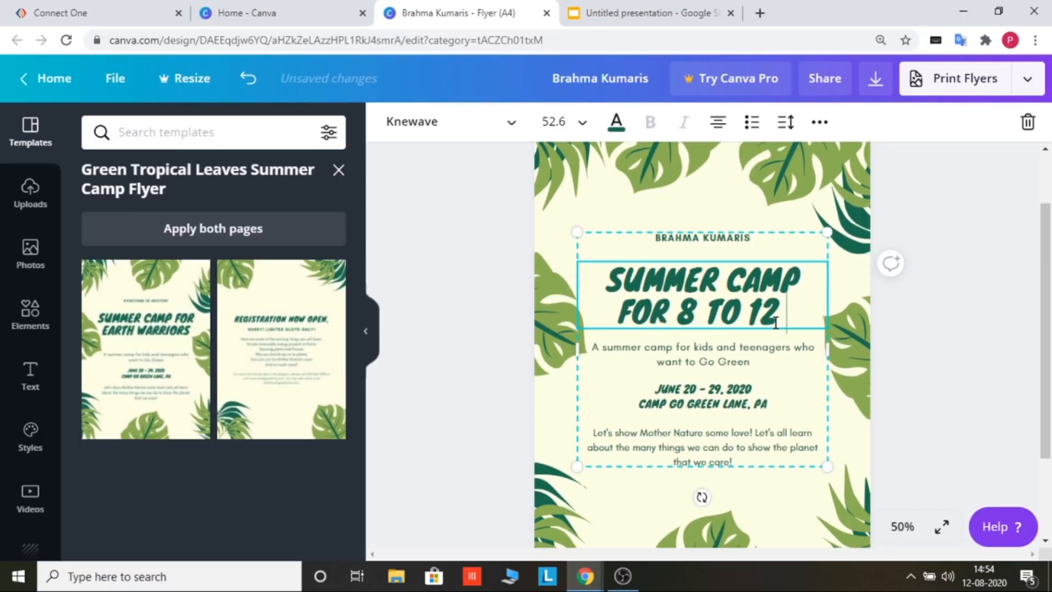
text( YEARS SK)
key(BackSpace)
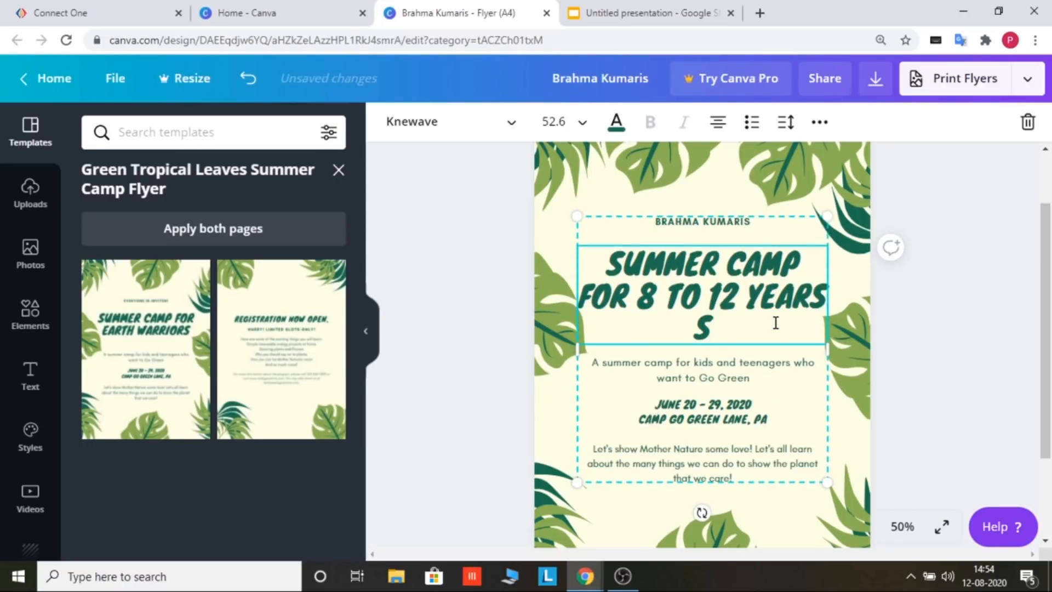
key(BackSpace)
text(CHILDRE)
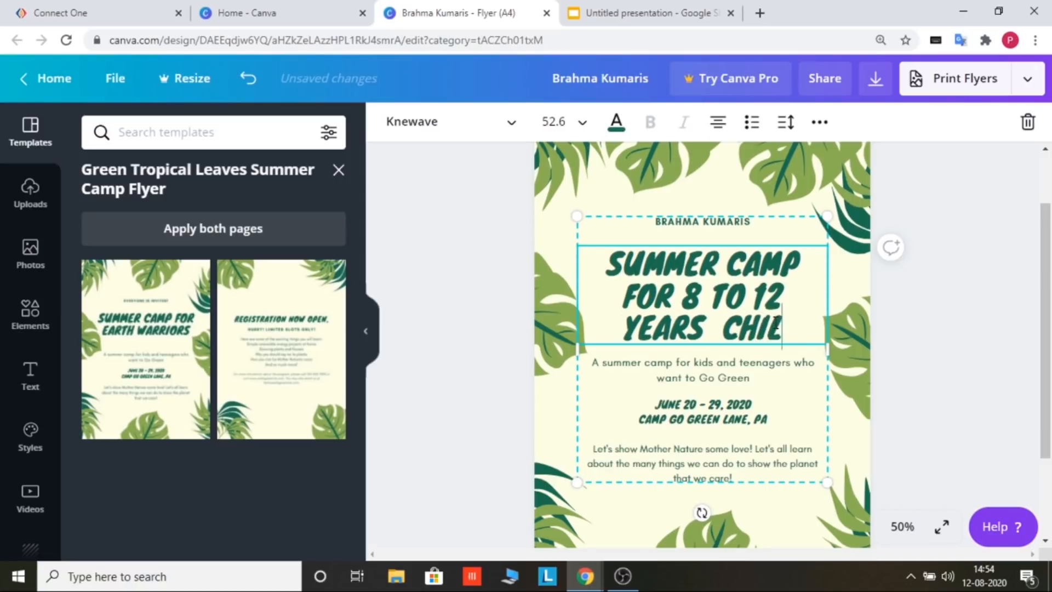
text(DN)
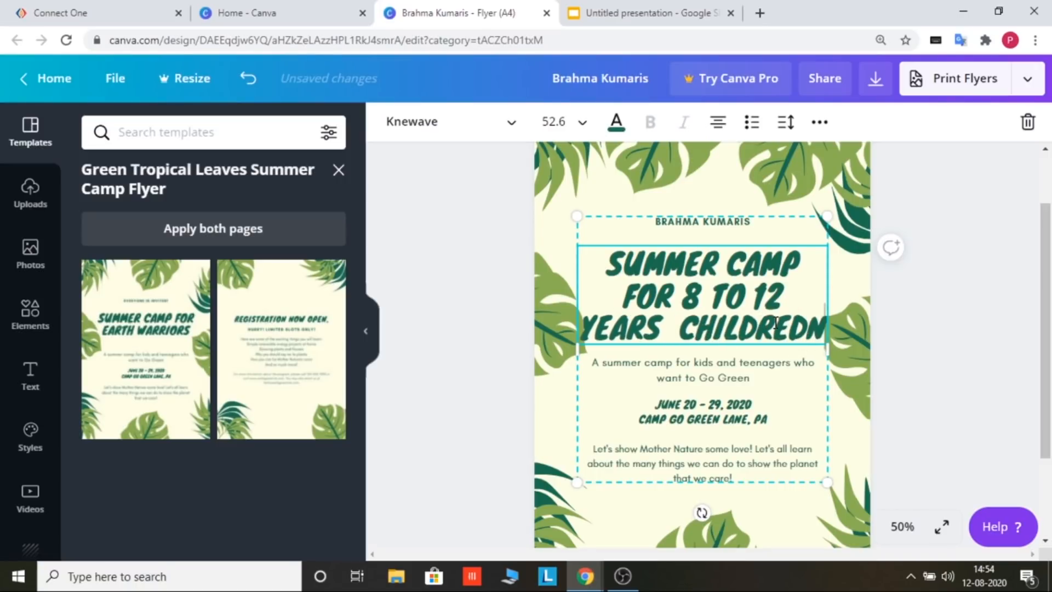
Set the main heading's font size to 42
key(ctrl+shift+Left)
key(ctrl+shift+Left)
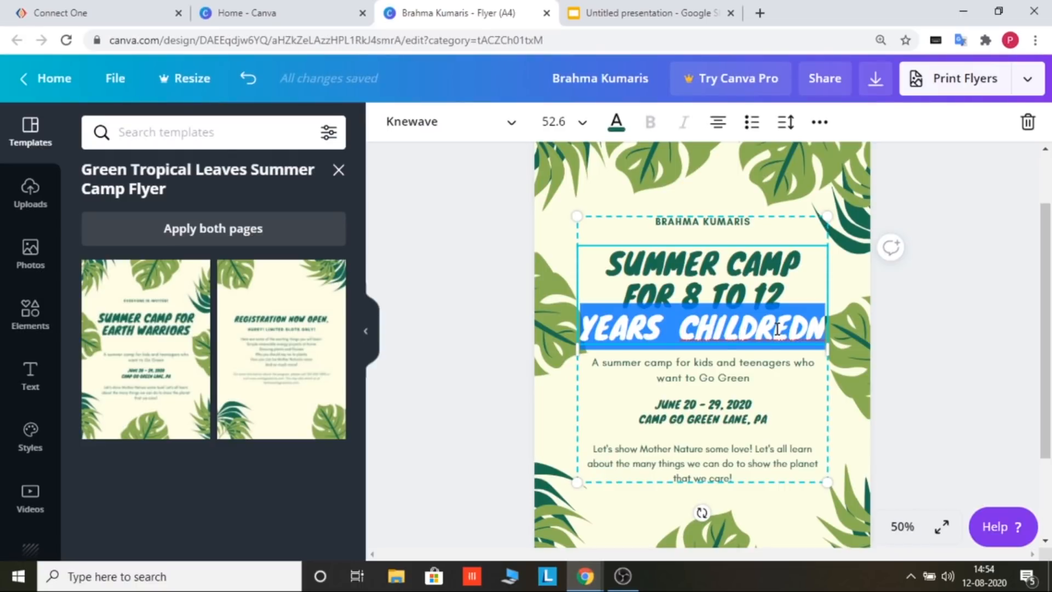
click(583, 124)
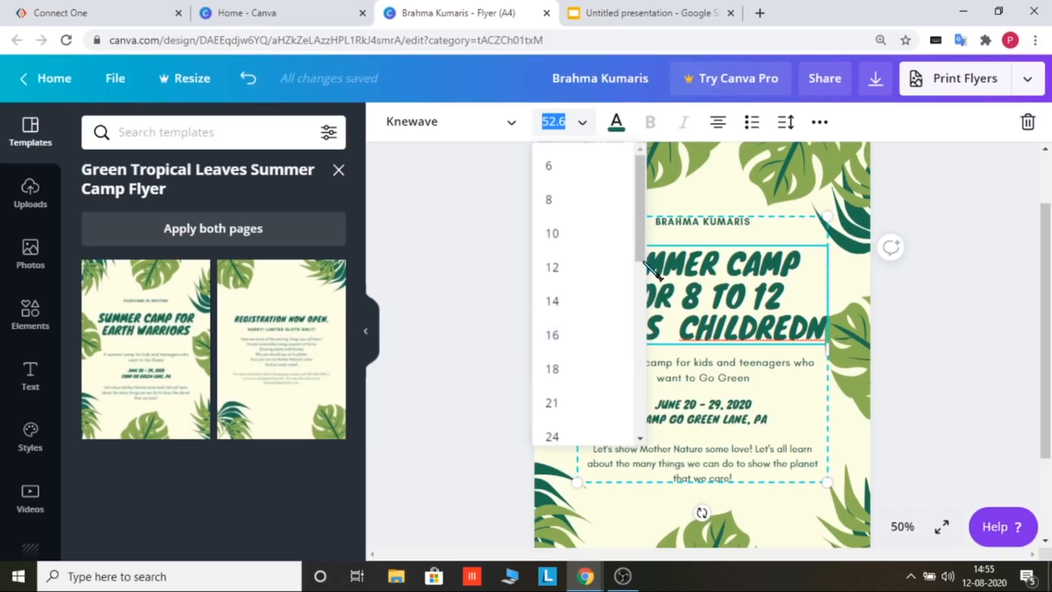
scroll(645, 263, down, 5)
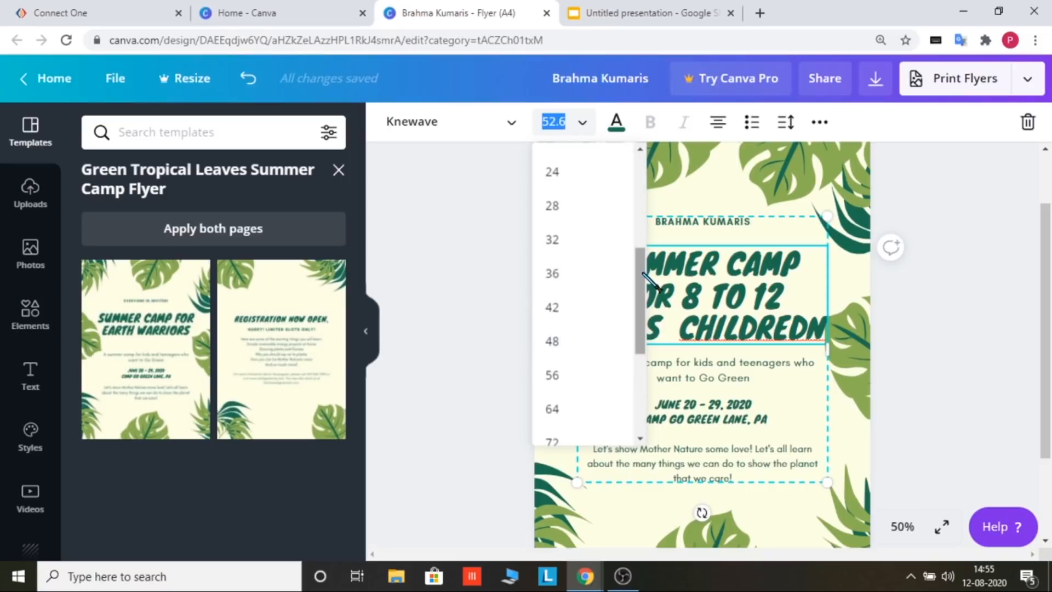
click(564, 312)
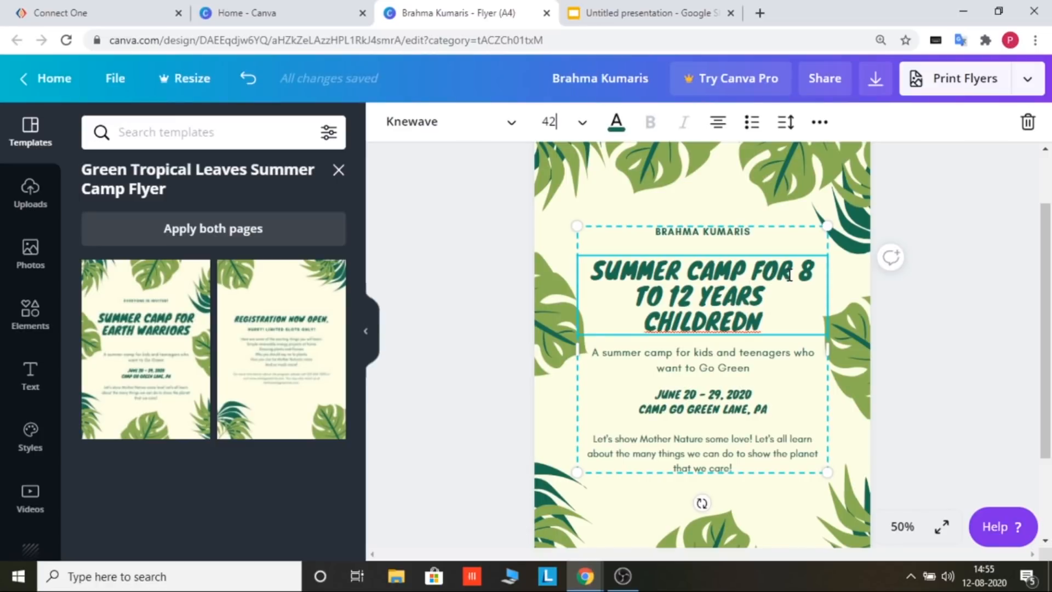
Remove "CHILDREDN" from the end of the main heading and set the heading's font size to 48
key(BackSpace)
key(BackSpace)
key(BackSpace)
key(BackSpace)
key(BackSpace)
key(BackSpace)
key(BackSpace)
key(BackSpace)
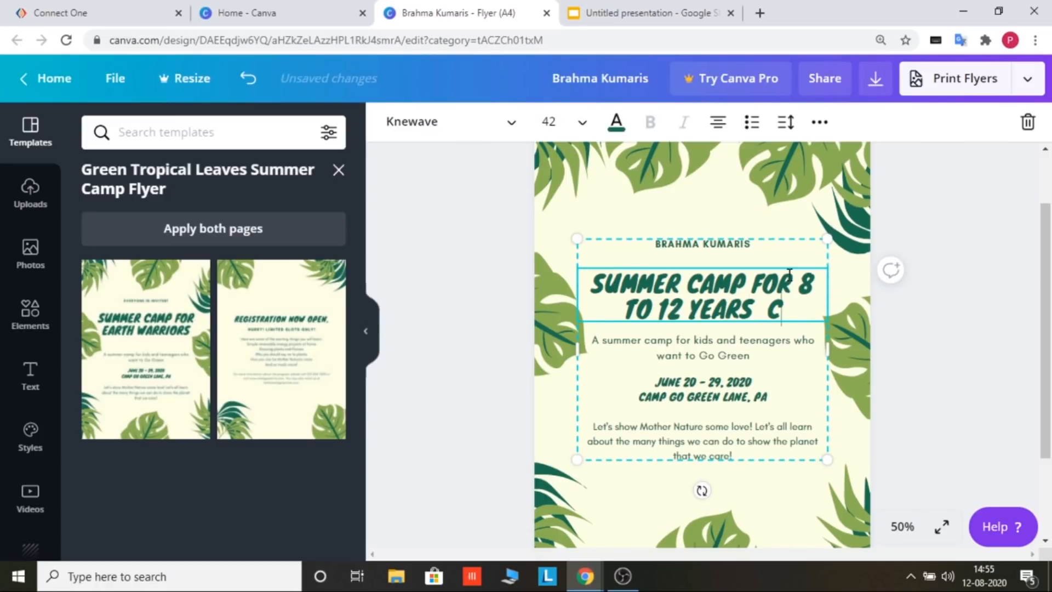
key(BackSpace)
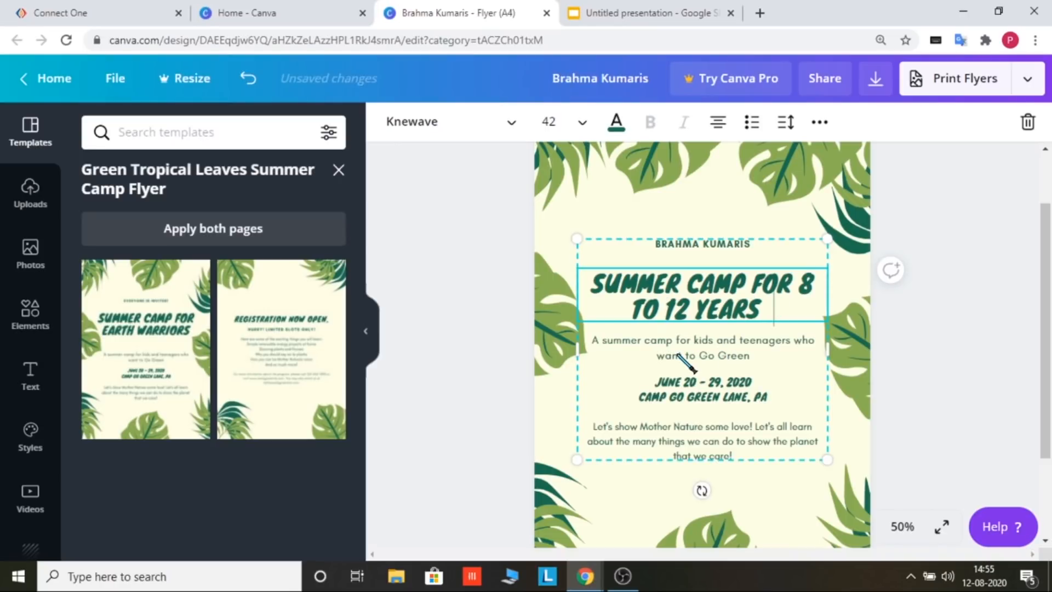
click(578, 130)
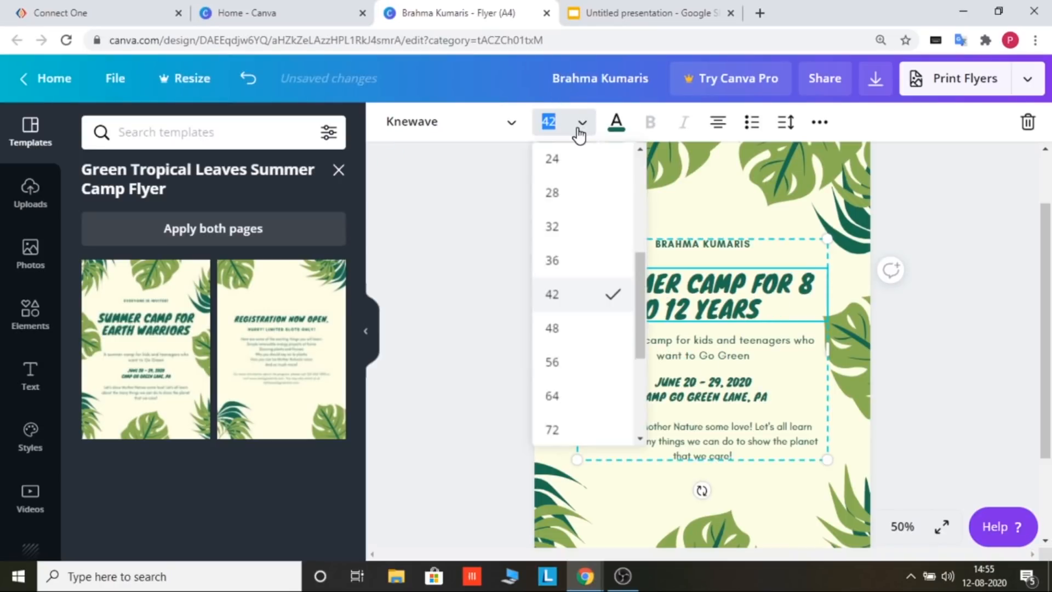
click(585, 333)
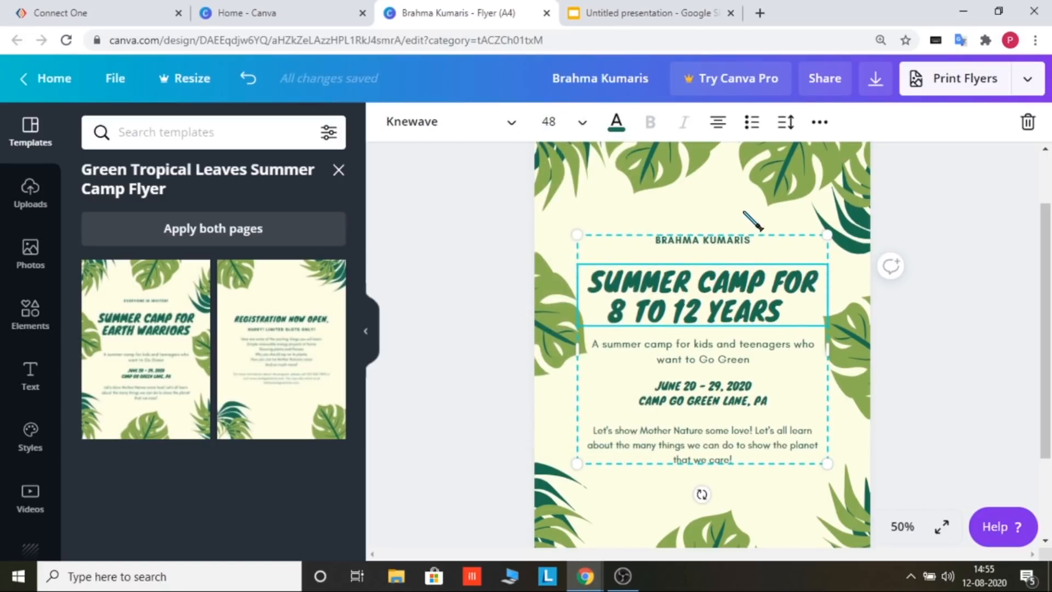
Set the font size of the "BRAHMA KUMARIS" line above the heading to 21
click(737, 240)
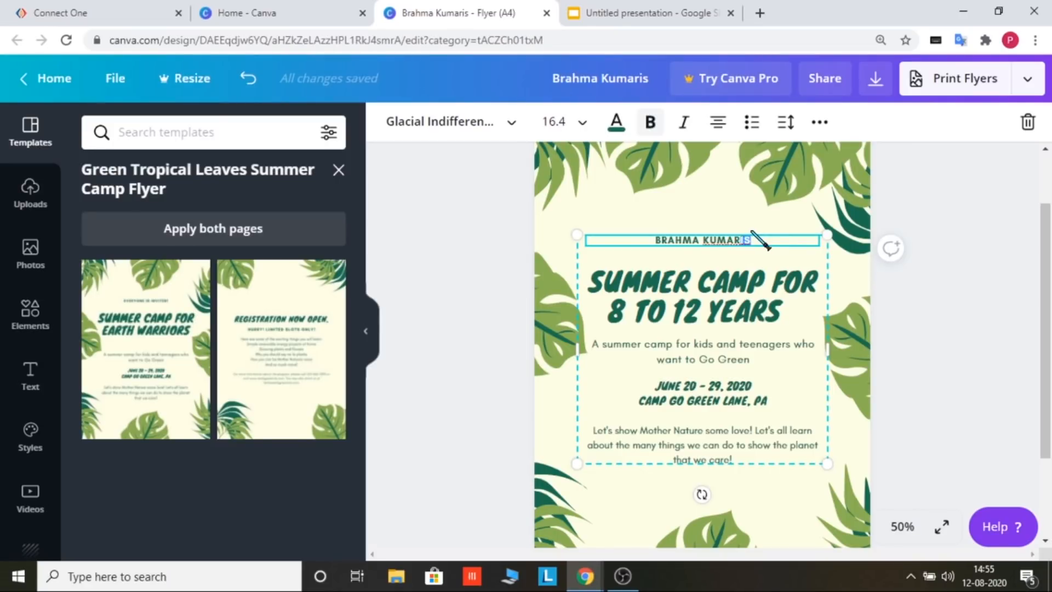
key(shift+Left)
key(shift+Left)
key(shift+Left)
key(shift+Left)
key(shift+Left)
key(shift+Left)
key(shift+Left)
key(shift+Left)
key(shift+Left)
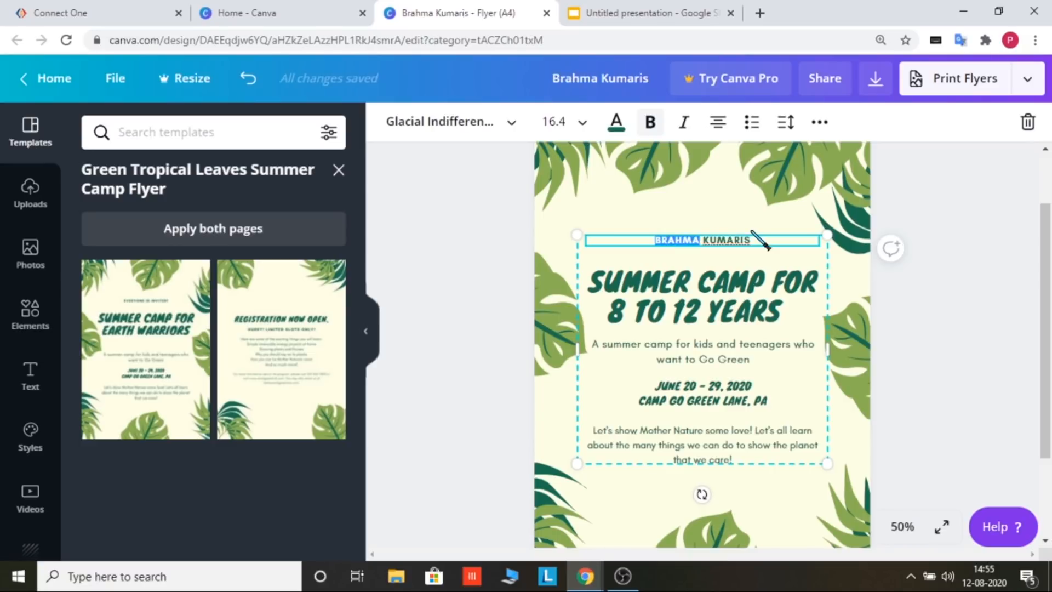
key(Left)
key(shift+Right)
key(shift+Right)
key(shift+Right)
key(shift+Right)
key(shift+Right)
key(shift+Right)
key(shift+Right)
key(shift+Right)
key(shift+Right)
click(585, 125)
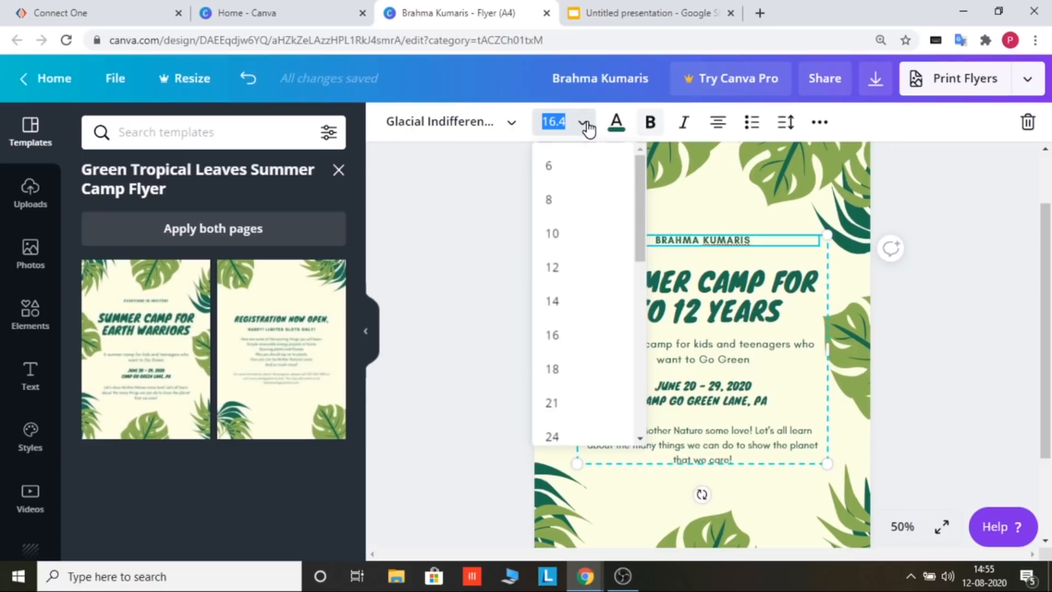
click(558, 368)
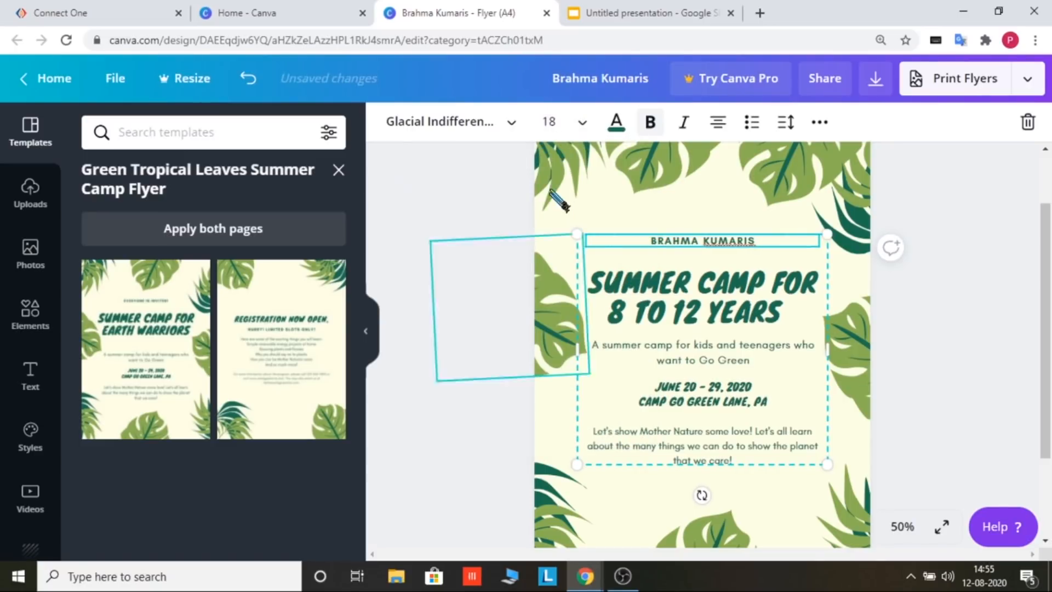
click(583, 121)
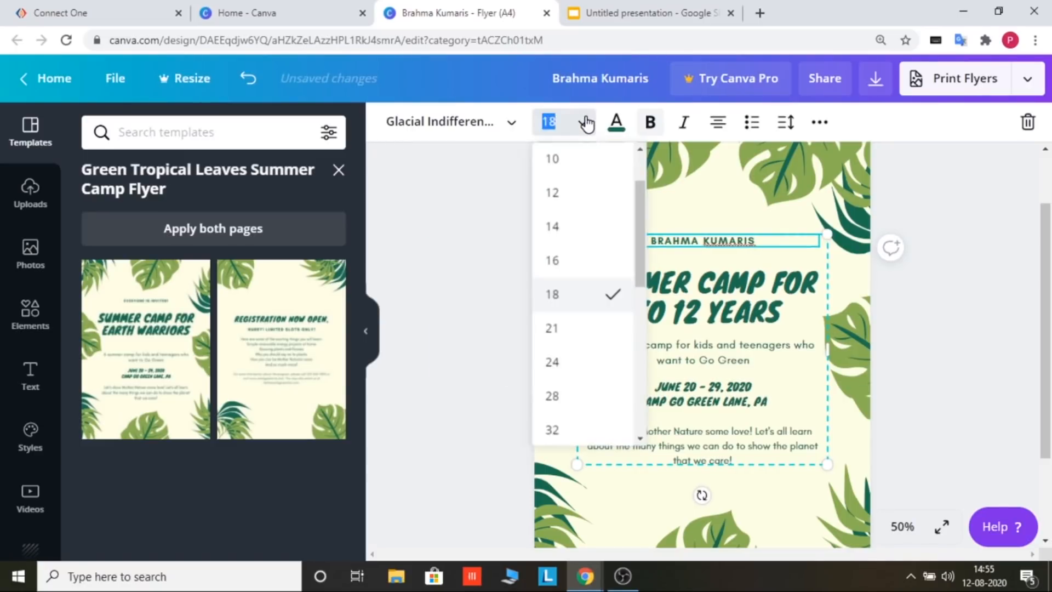
click(560, 328)
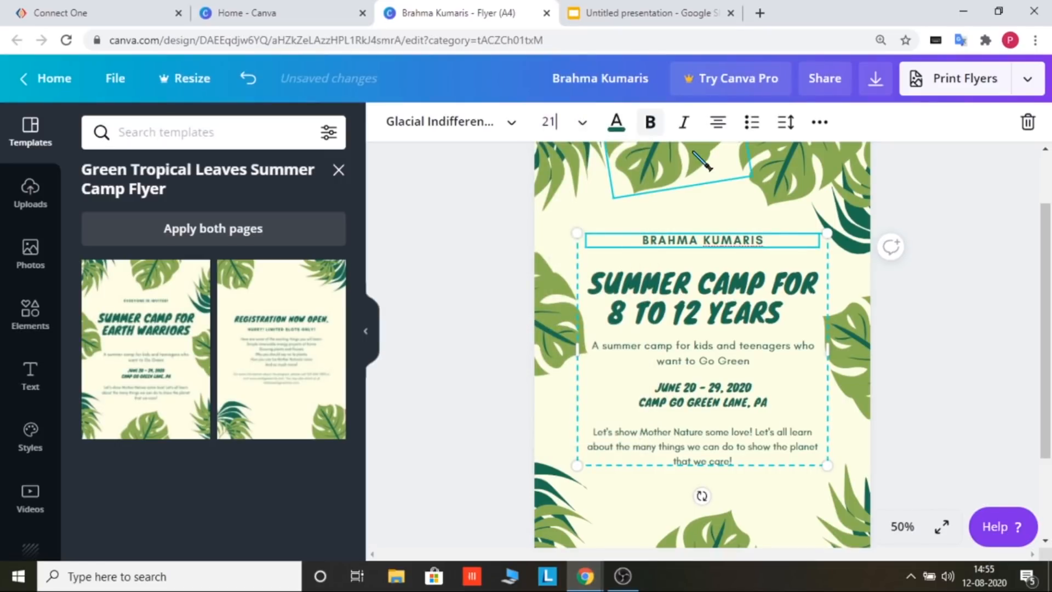
Recolour the "BRAHMA KUMARIS" line with a custom bright orange
click(620, 131)
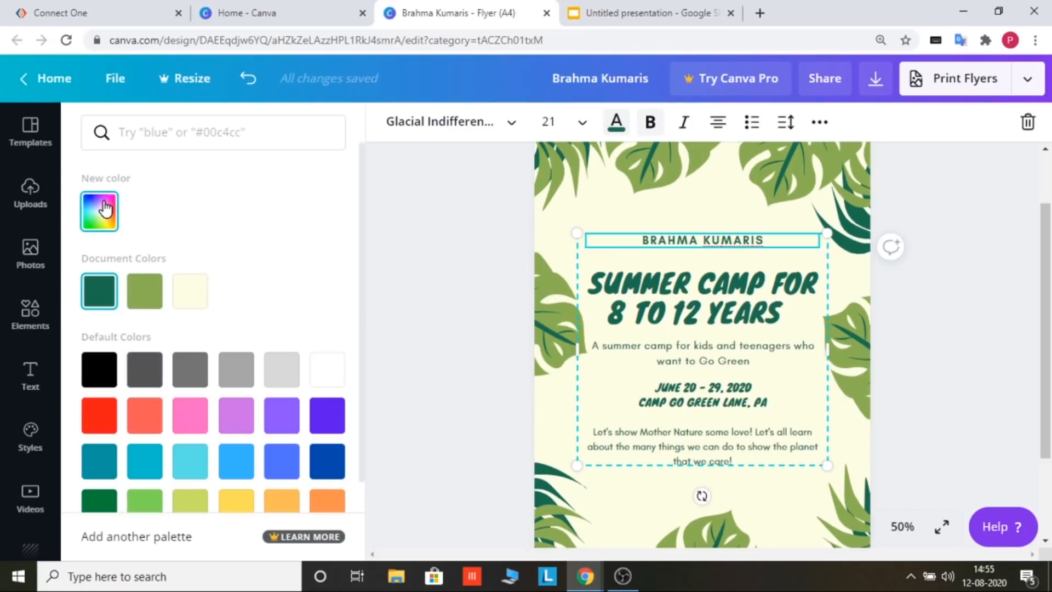
click(105, 208)
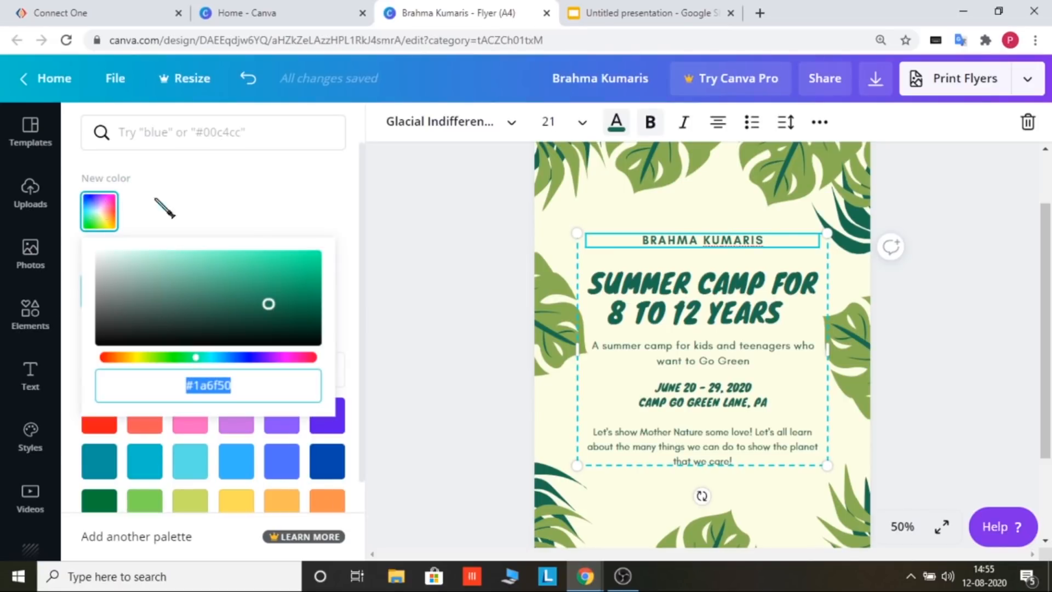
click(248, 357)
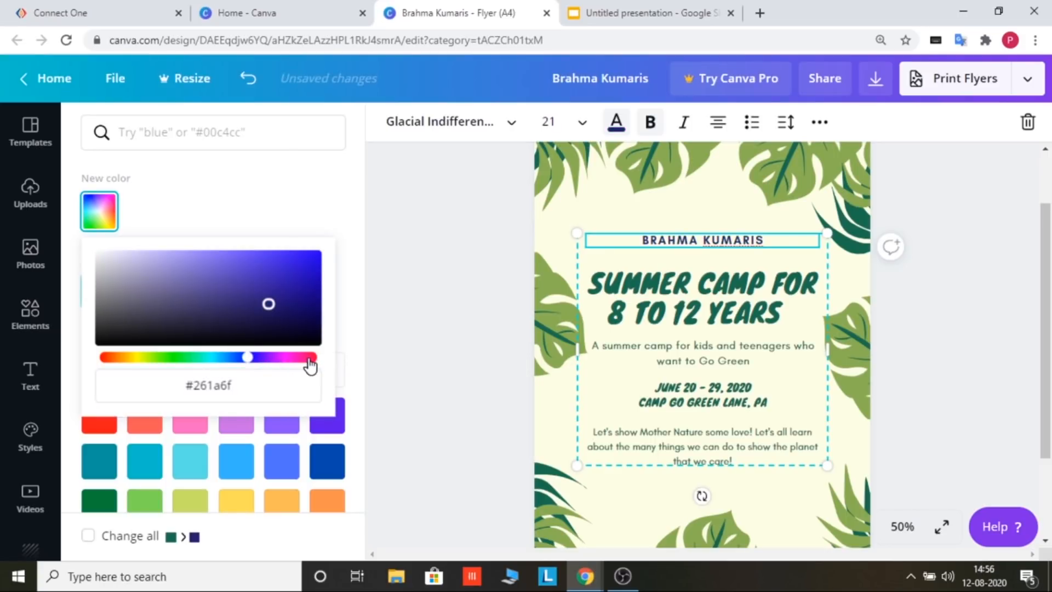
click(115, 357)
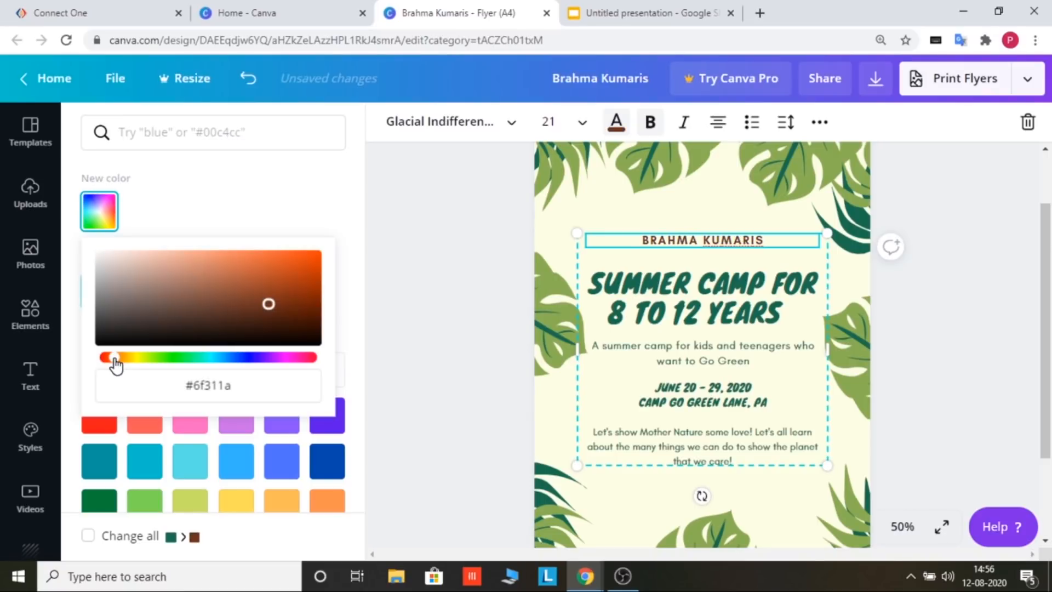
click(311, 256)
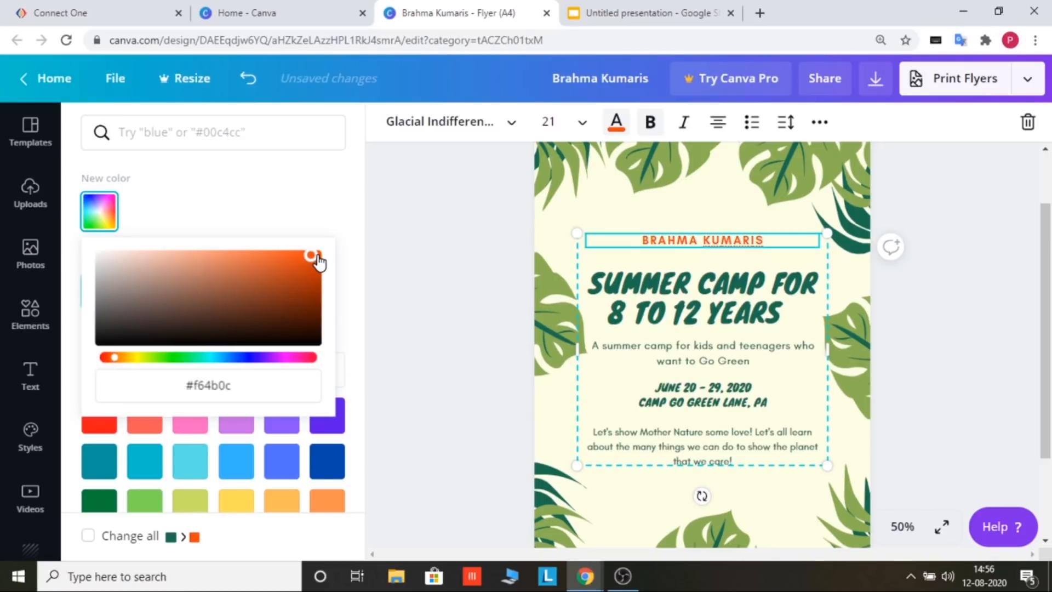
click(316, 255)
click(721, 327)
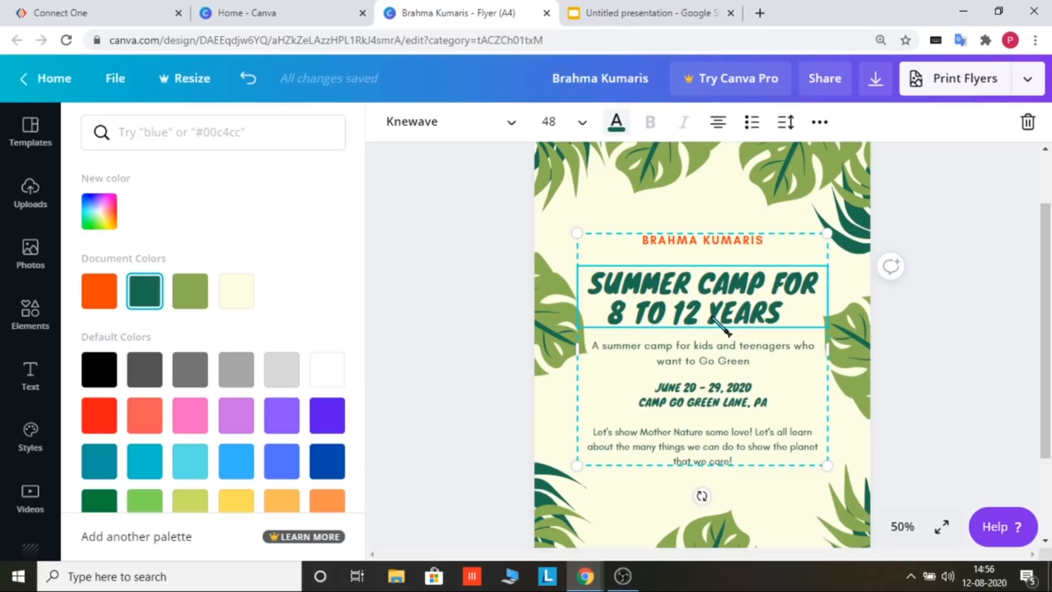
Replace "Go Green" in the description below the main heading with "learn meditation and creative activities"
click(682, 356)
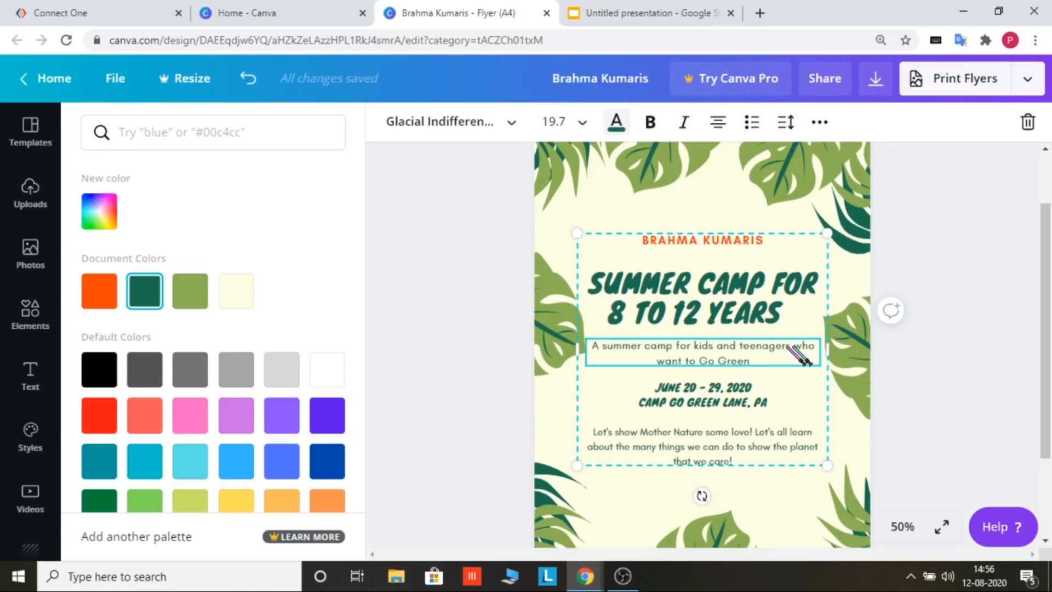
double_click(757, 361)
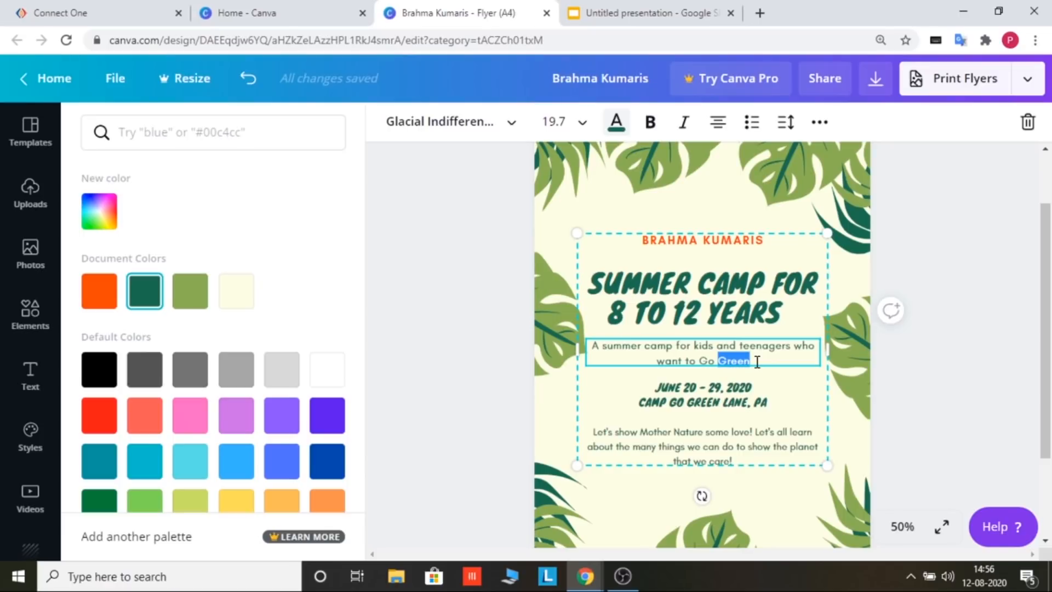
key(BackSpace)
key(BackSpace)
key(BackSpace)
key(BackSpace)
text(lear)
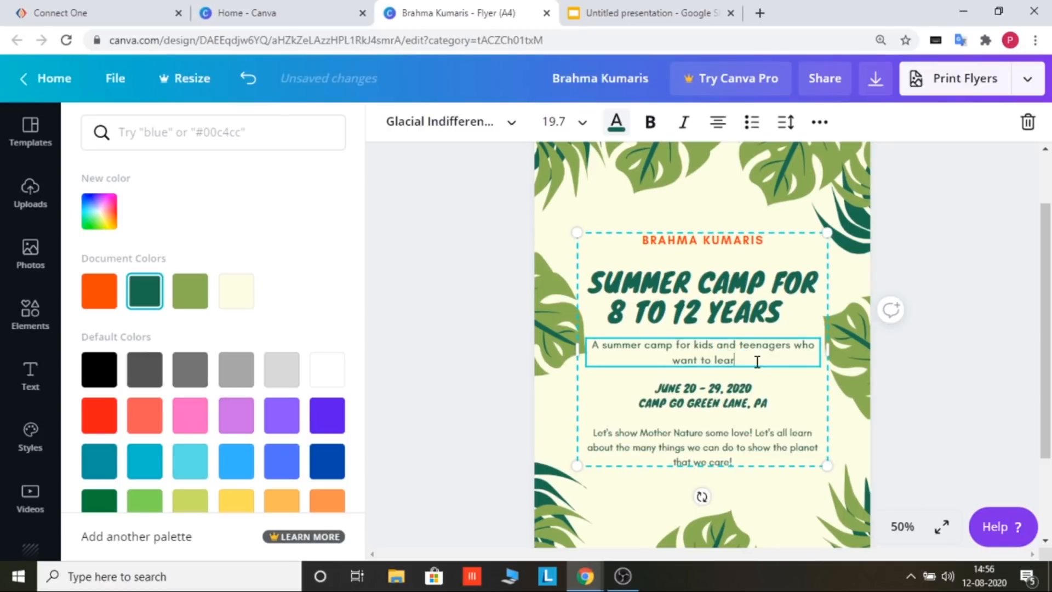
text(n )
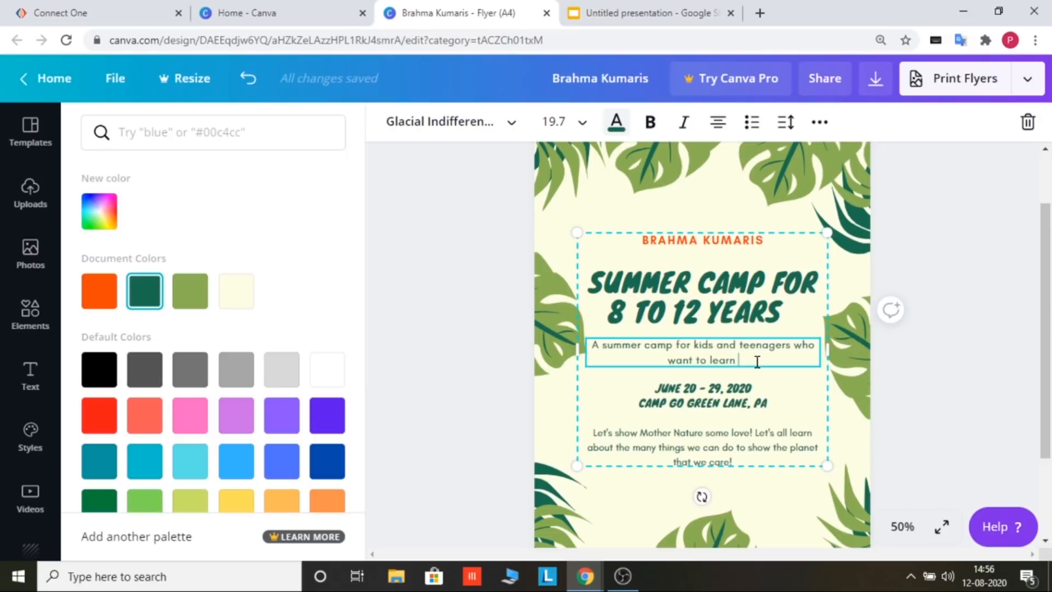
text(me)
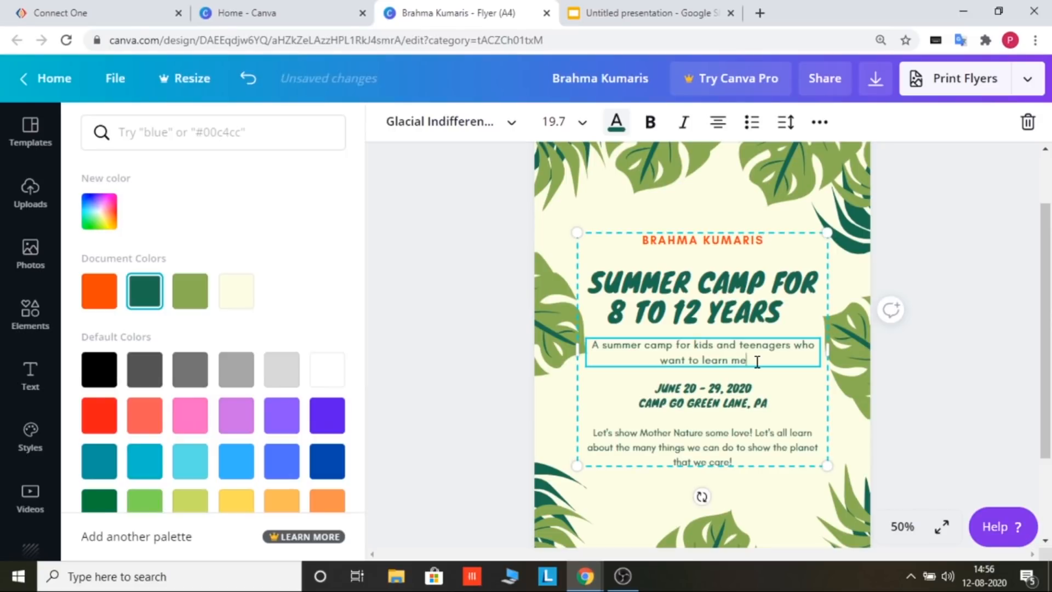
text(ditation)
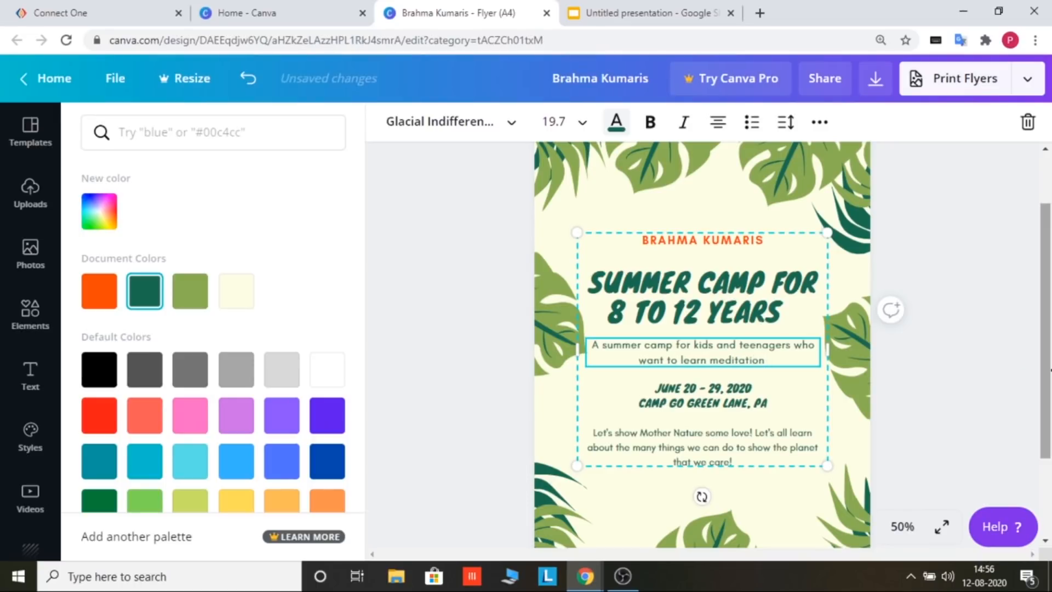
text( and)
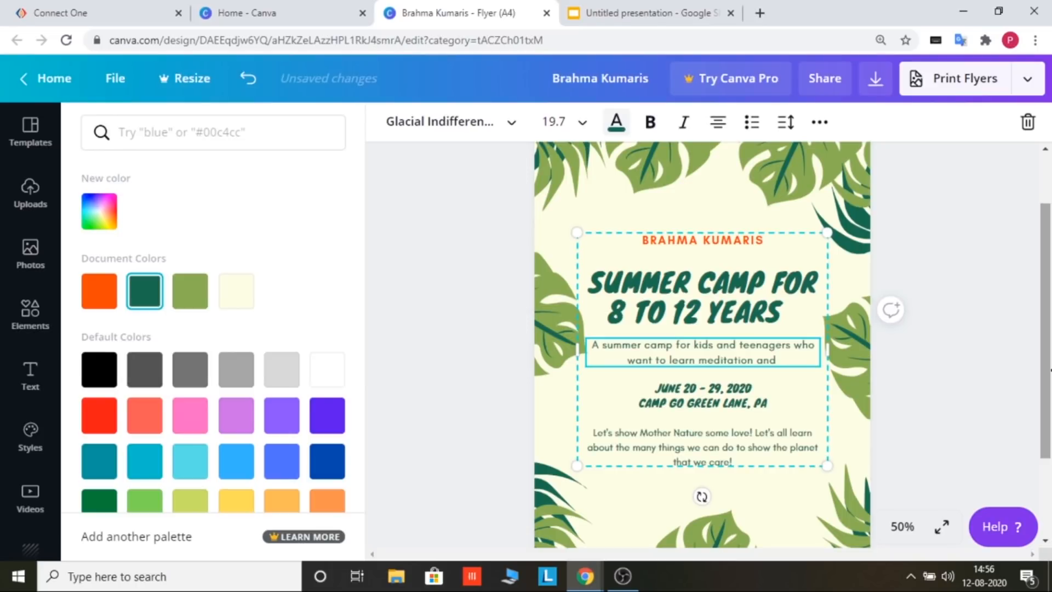
text( creative )
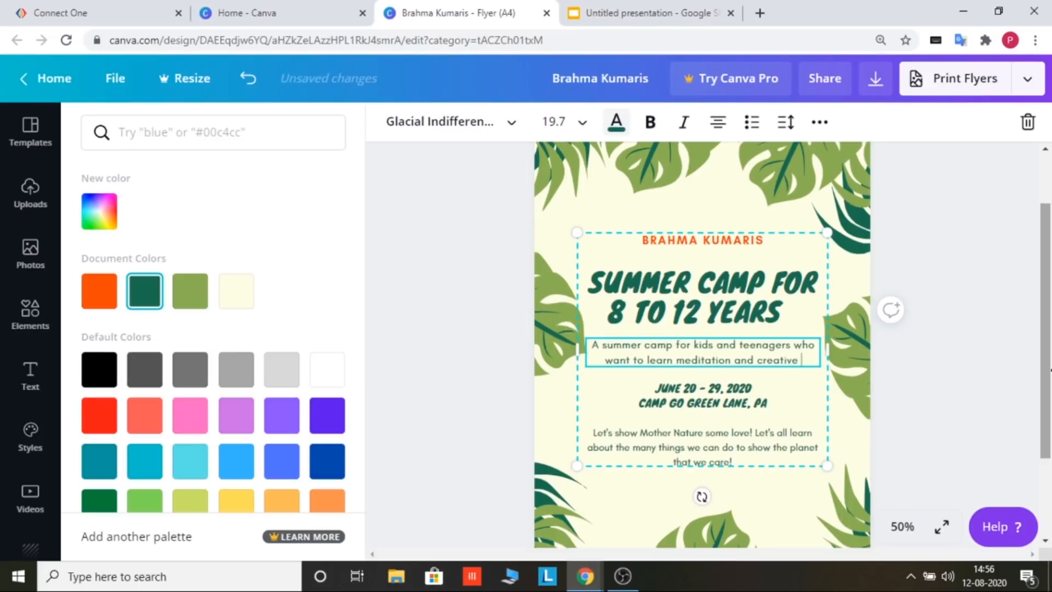
text(activit)
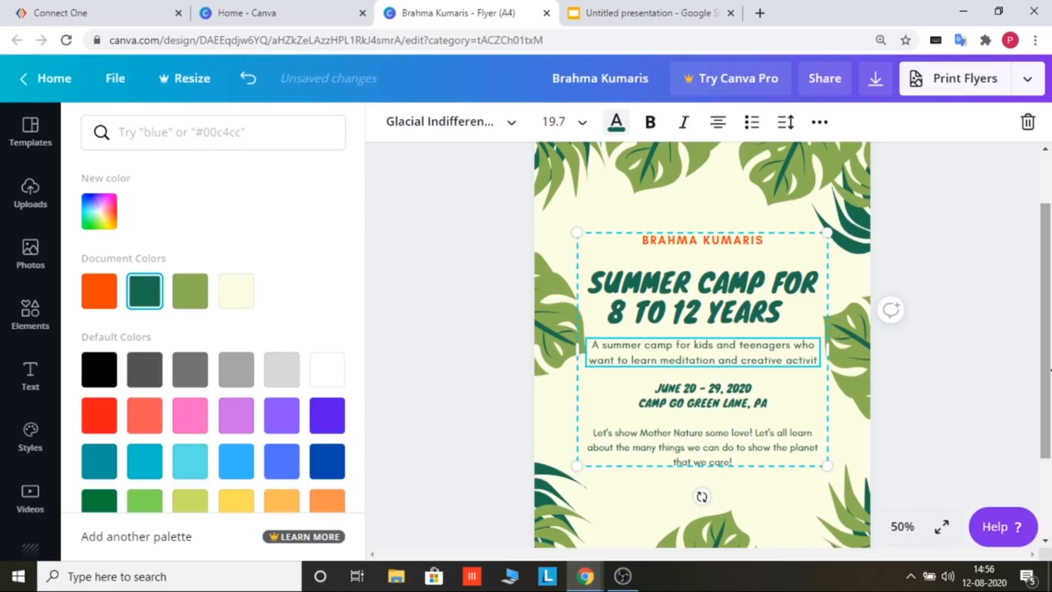
text(ies)
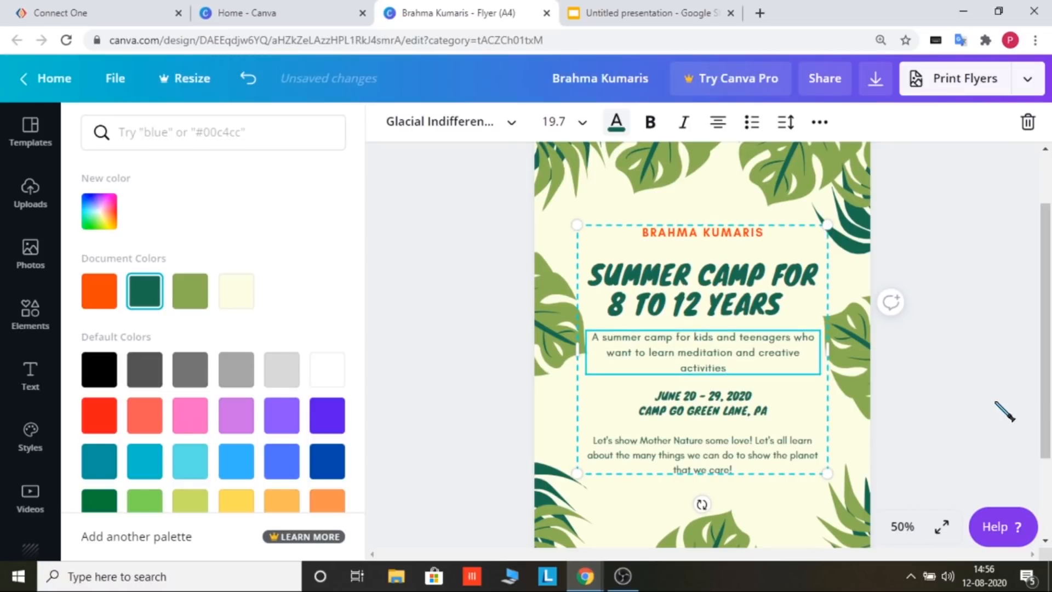
Recolour the whole camp description below the heading with the custom dark purple #4c1a6f
key(shift+Up)
key(shift+Up)
key(shift+Up)
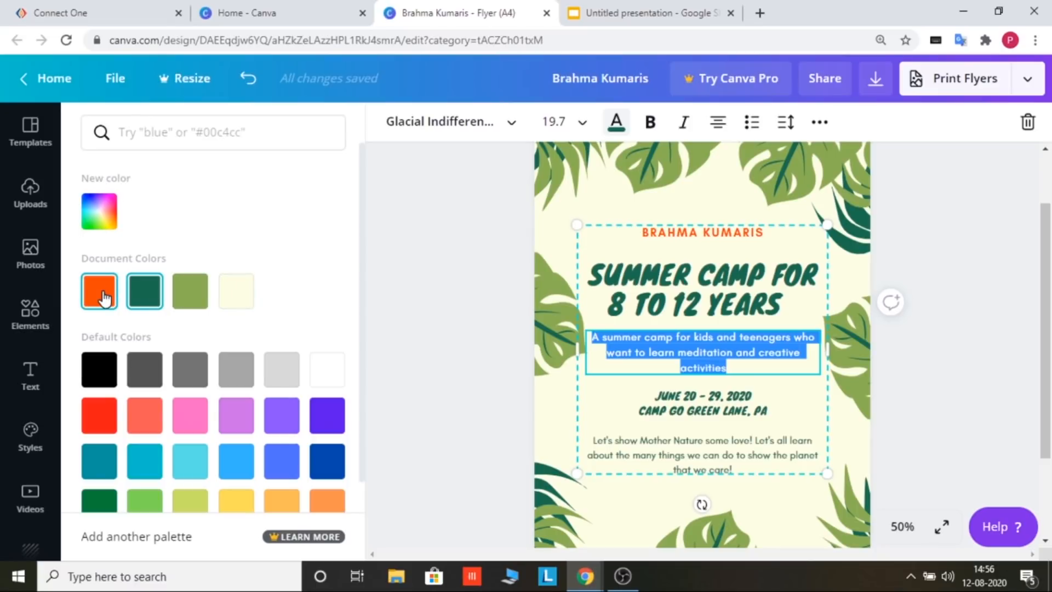
click(97, 217)
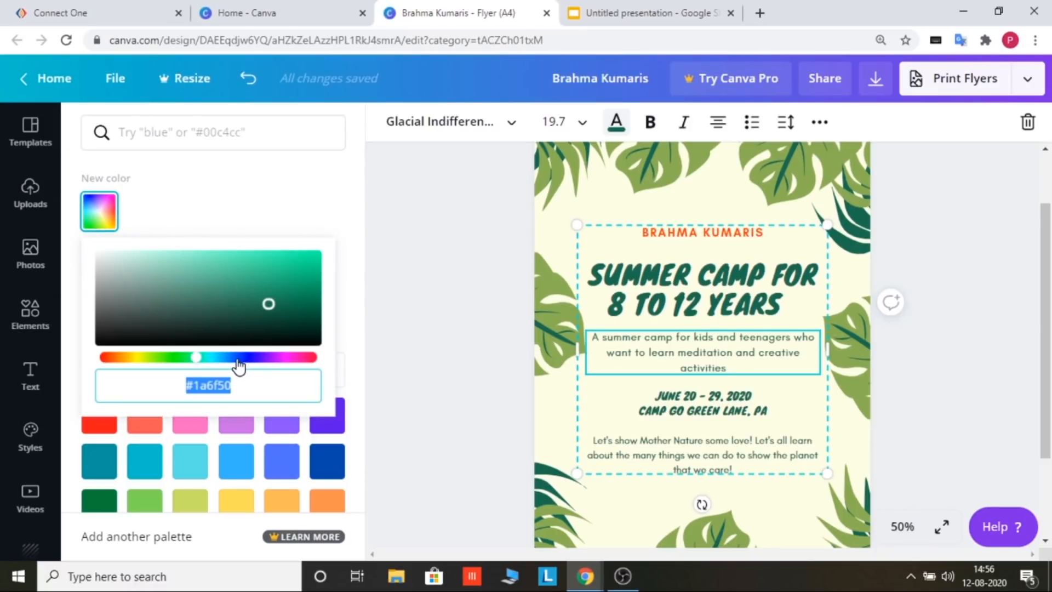
drag(237, 358, 263, 359)
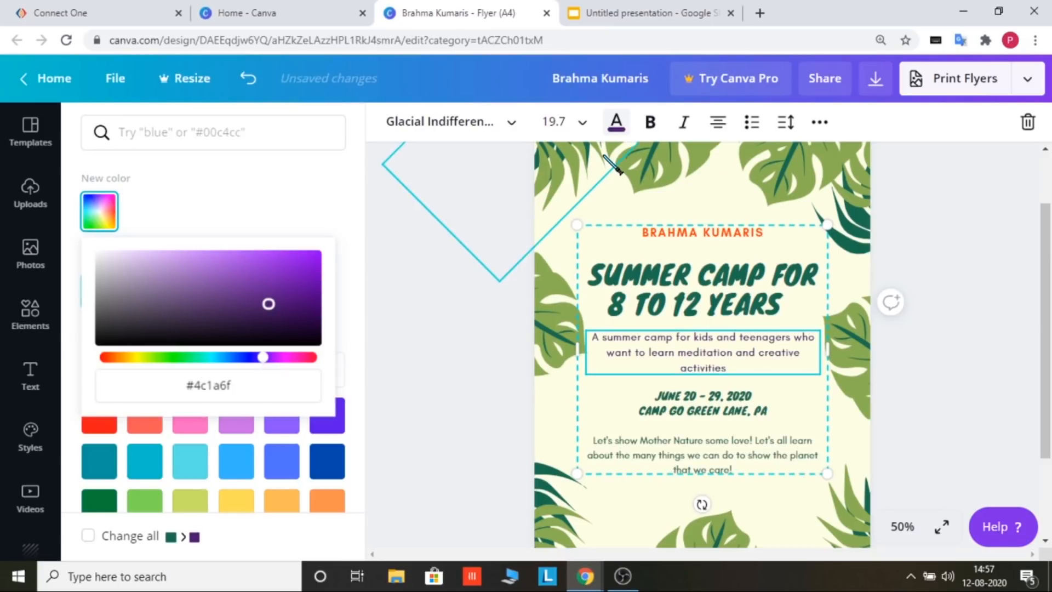
Make the camp description bold and change its font to Knewave
click(650, 123)
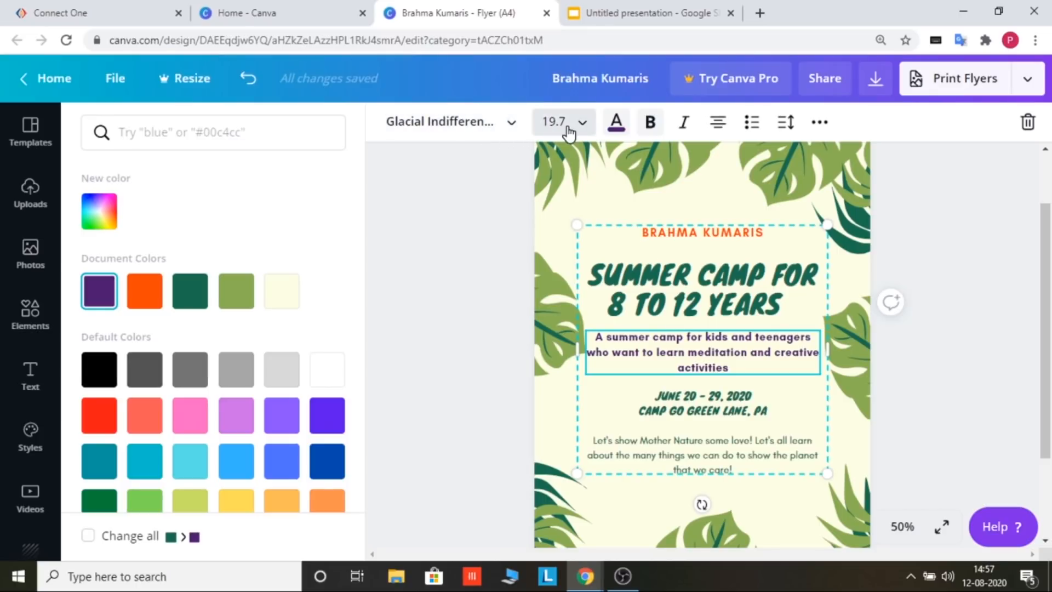
click(512, 131)
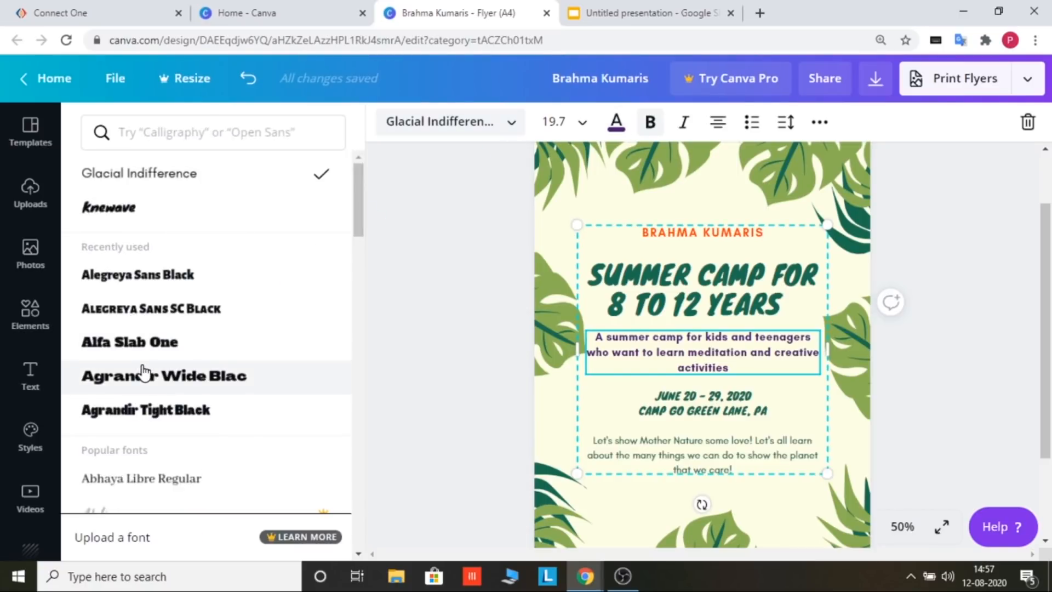
click(163, 211)
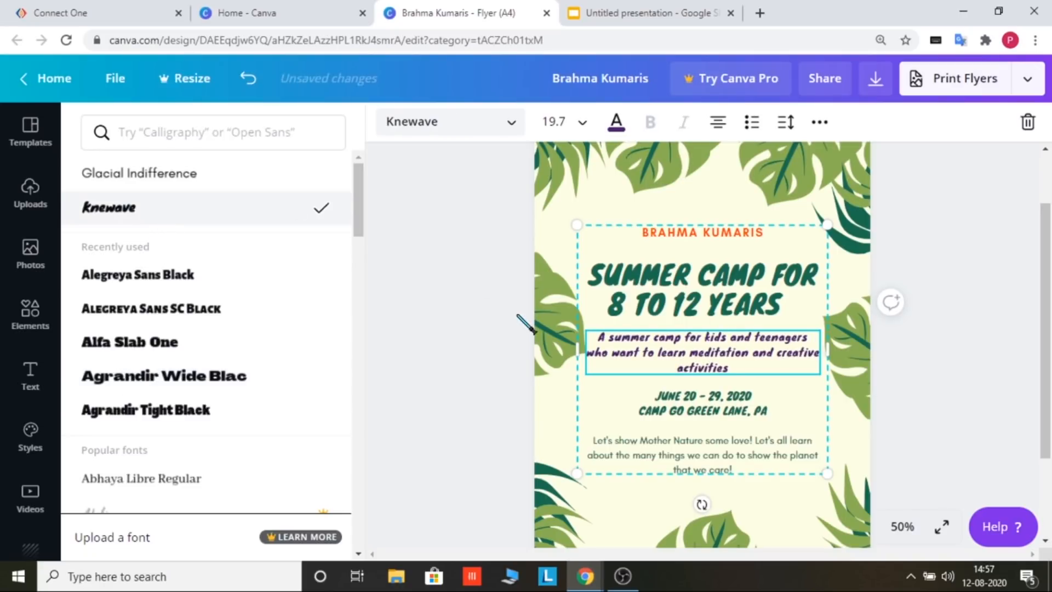
Browse the available fonts for the date and location text
click(724, 416)
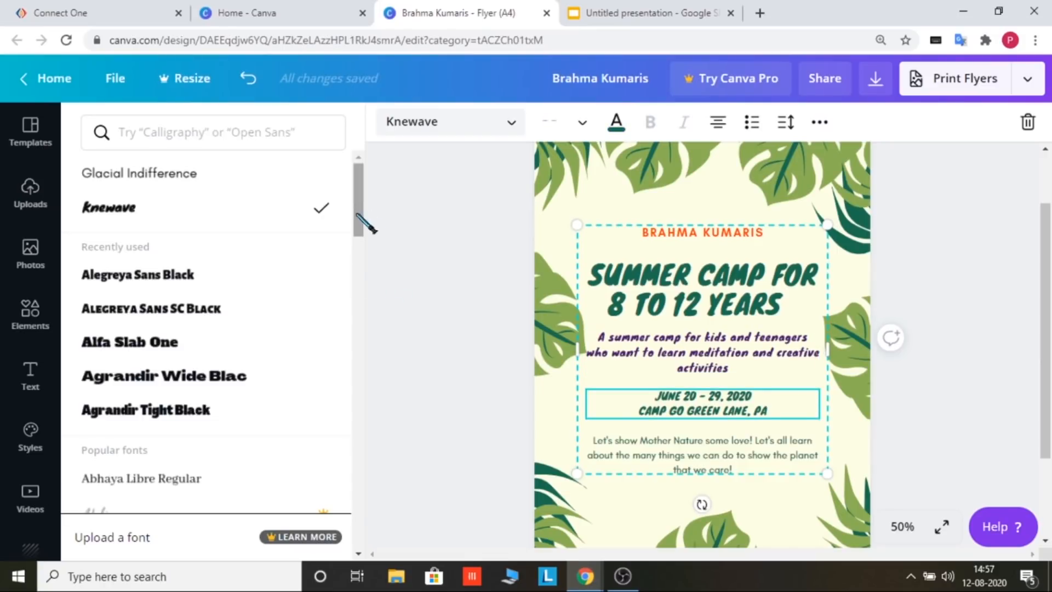
drag(359, 224, 366, 360)
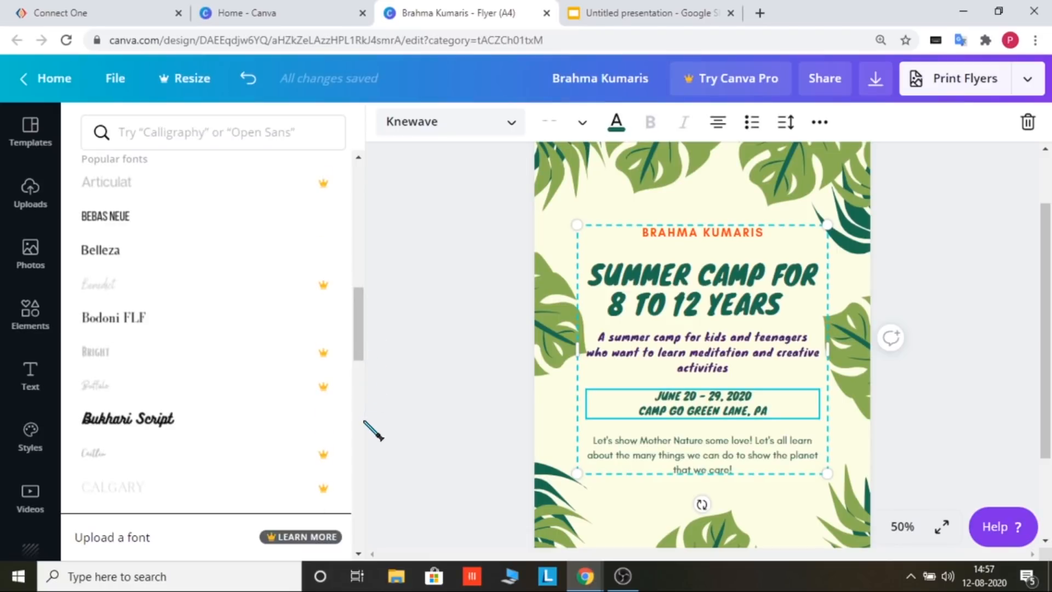
scroll(363, 394, down, 3)
scroll(372, 437, down, 6)
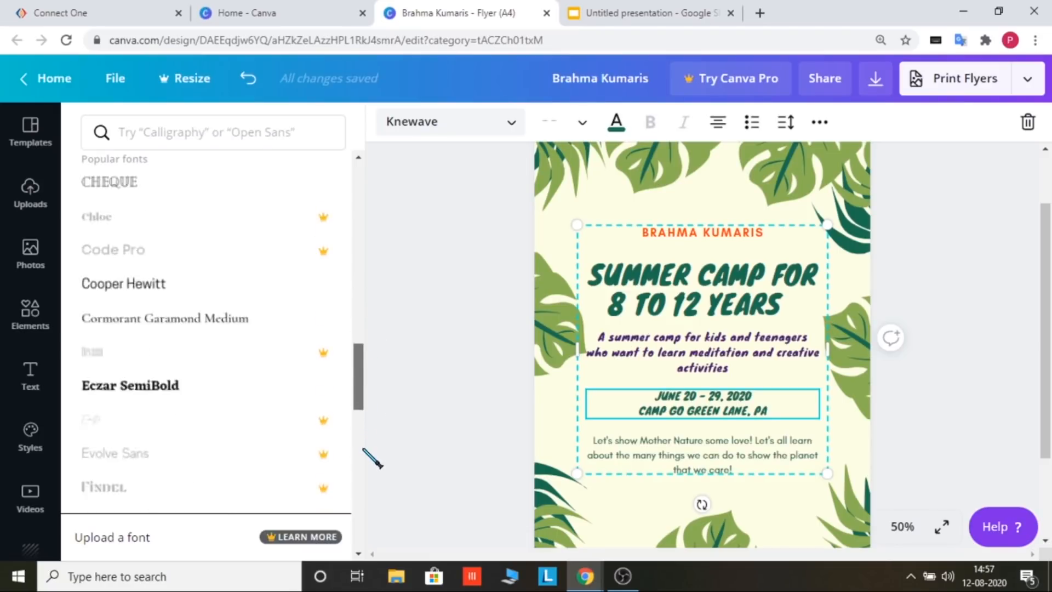
scroll(363, 408, down, 7)
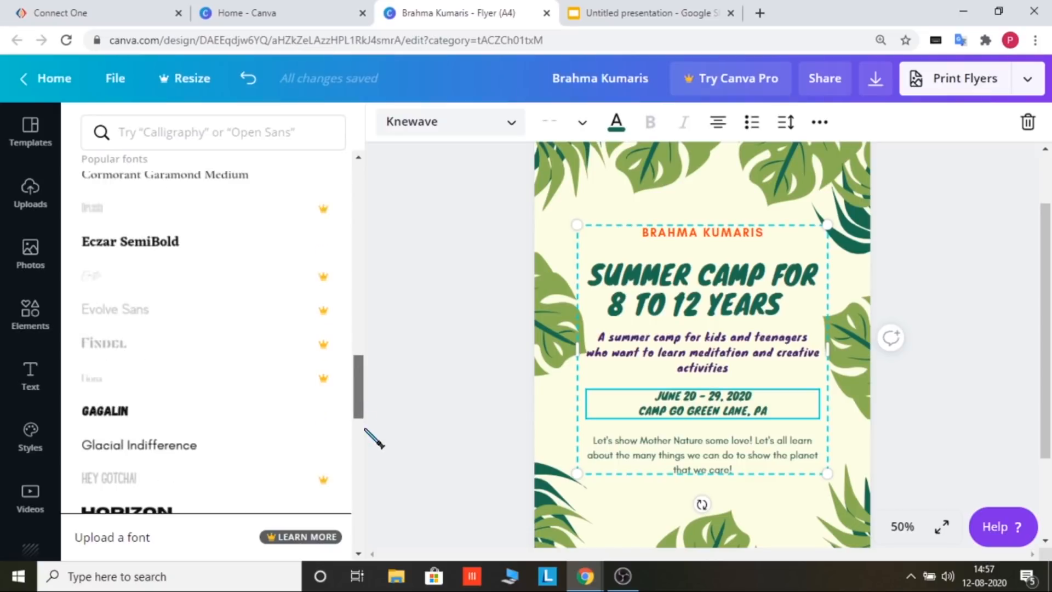
scroll(366, 485, down, 5)
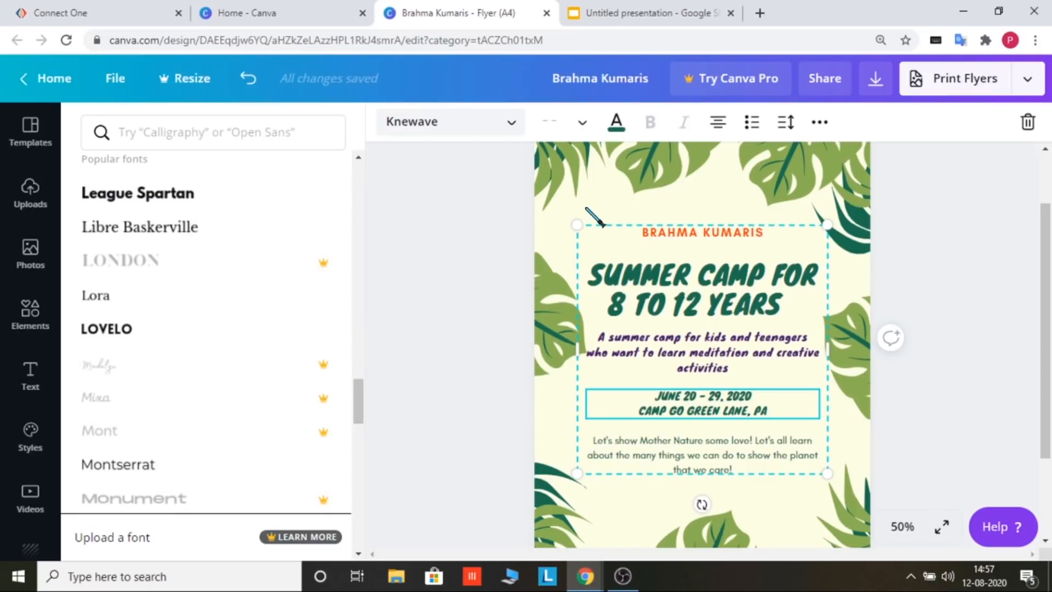
click(585, 209)
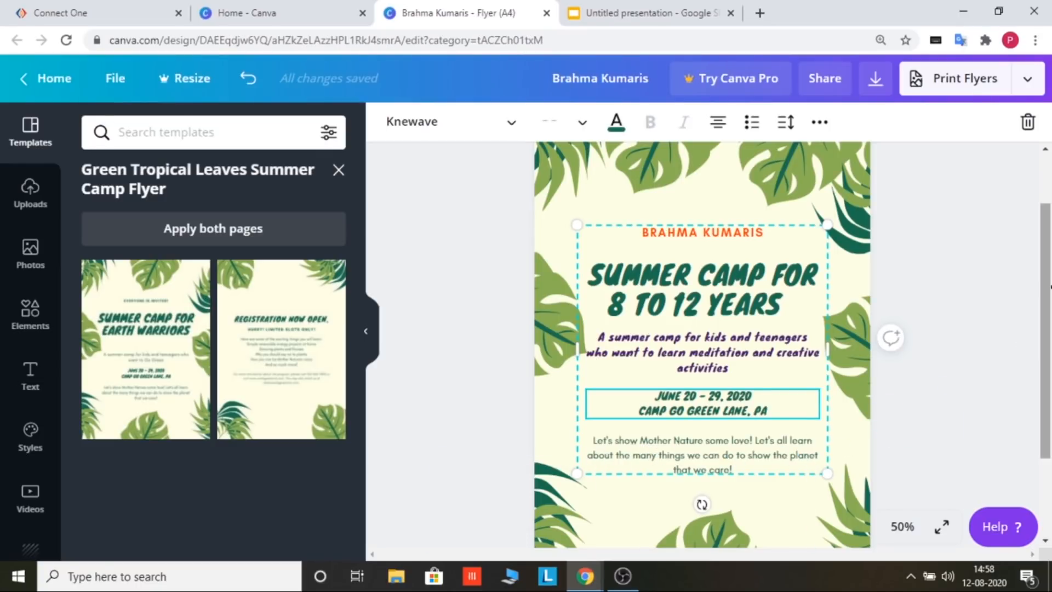
Add the template's "Registration Now Open" page to the flyer as a new page
drag(1046, 281, 1048, 383)
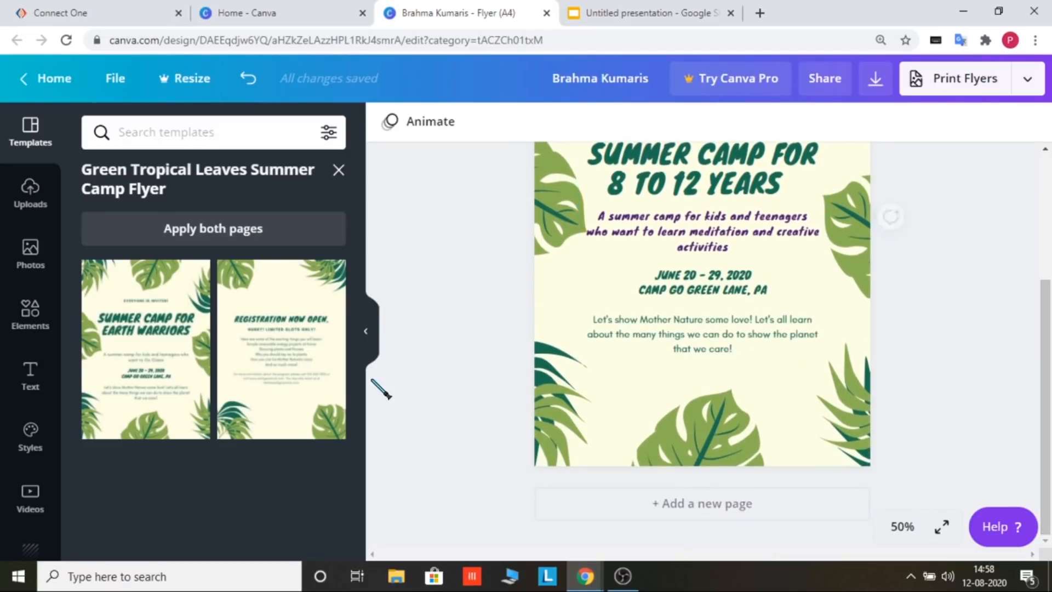
click(282, 335)
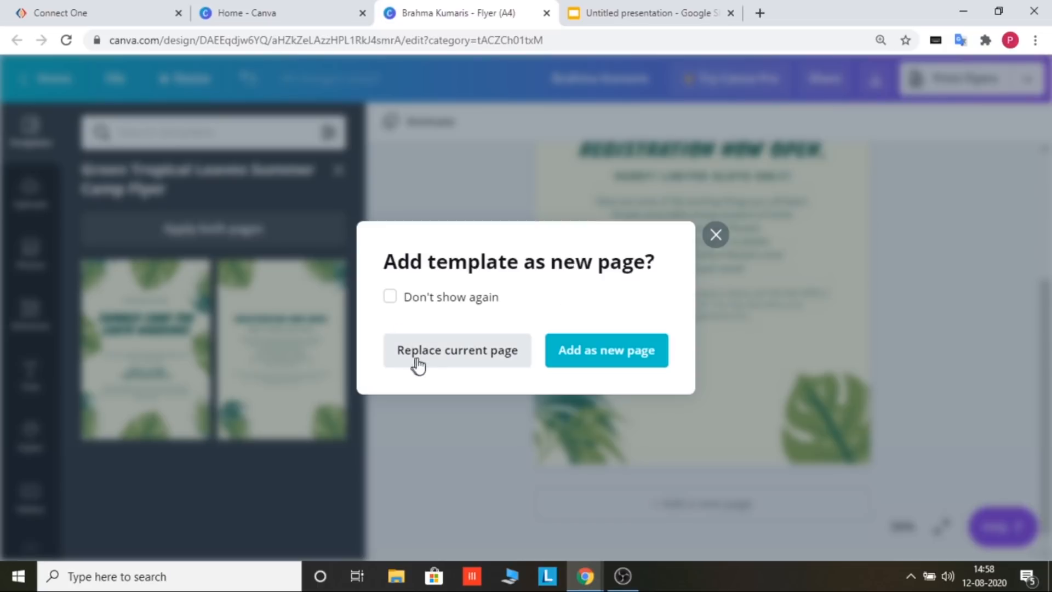
click(631, 360)
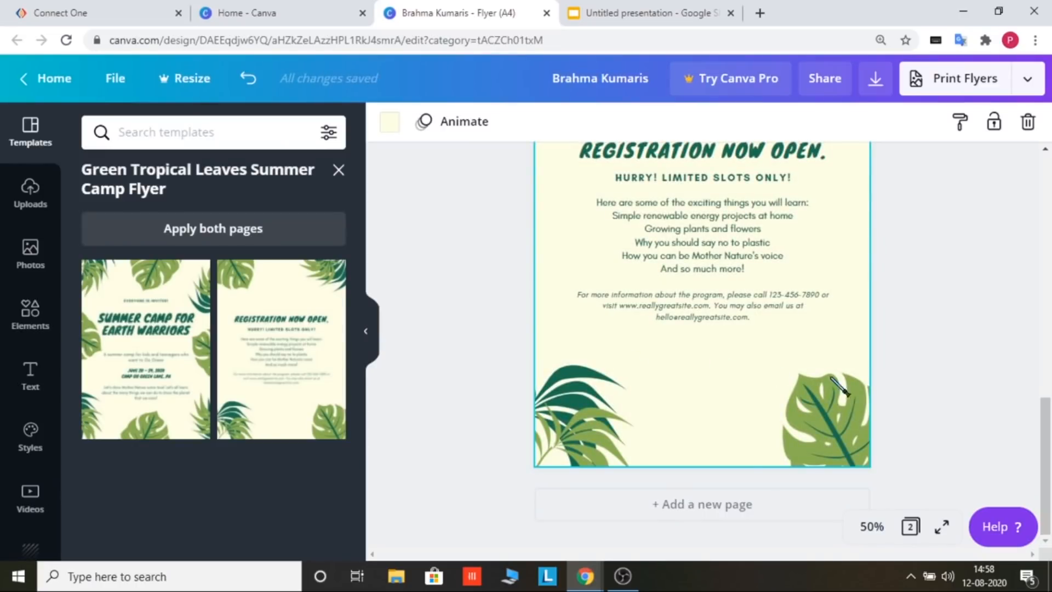
Examine the new registration page, the uploaded images and the template's page layouts
drag(1044, 453, 1050, 418)
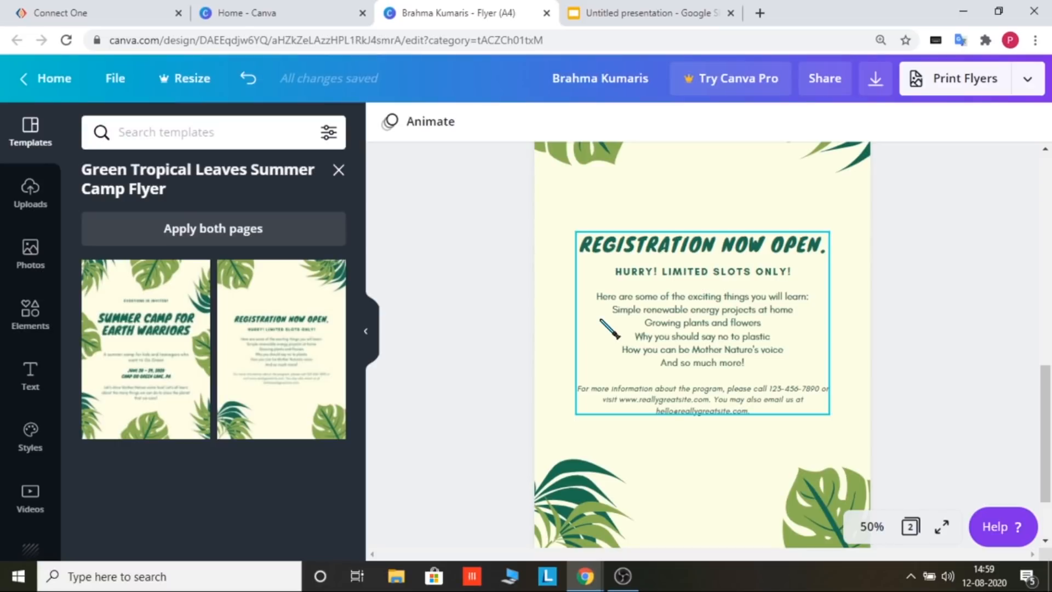
click(700, 224)
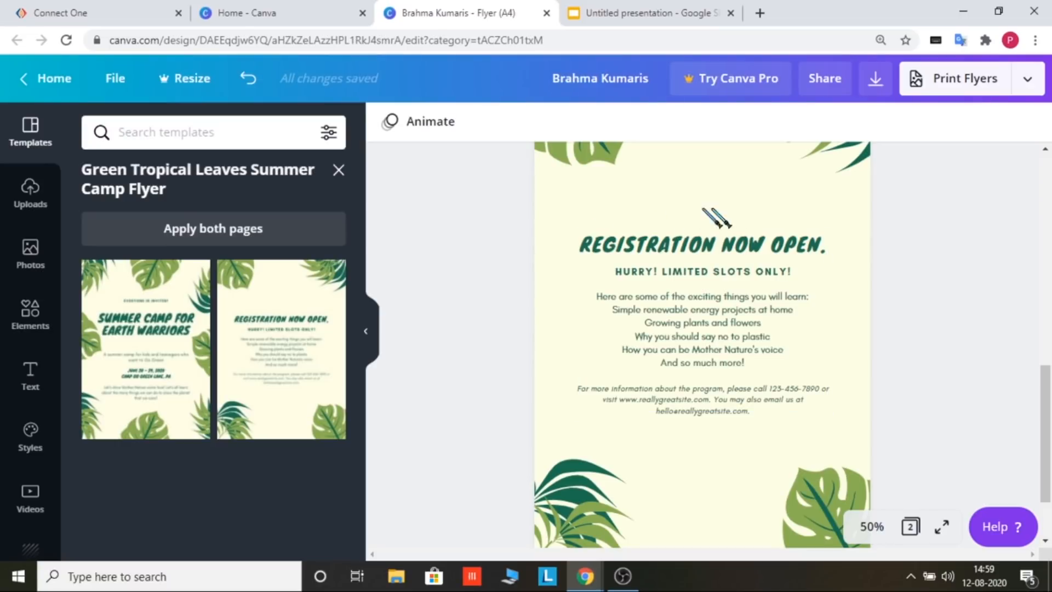
click(38, 206)
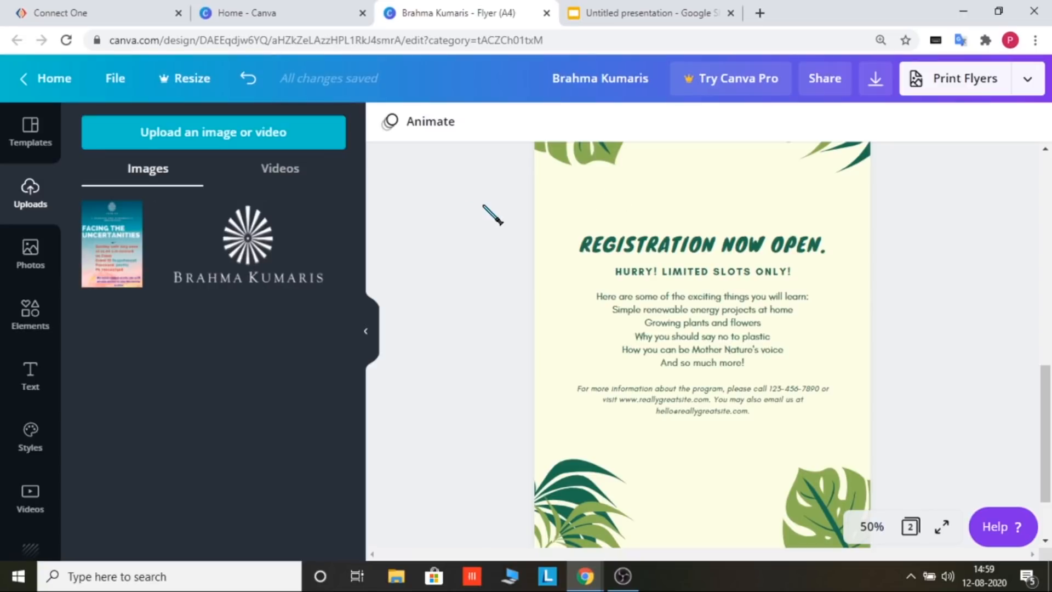
click(681, 192)
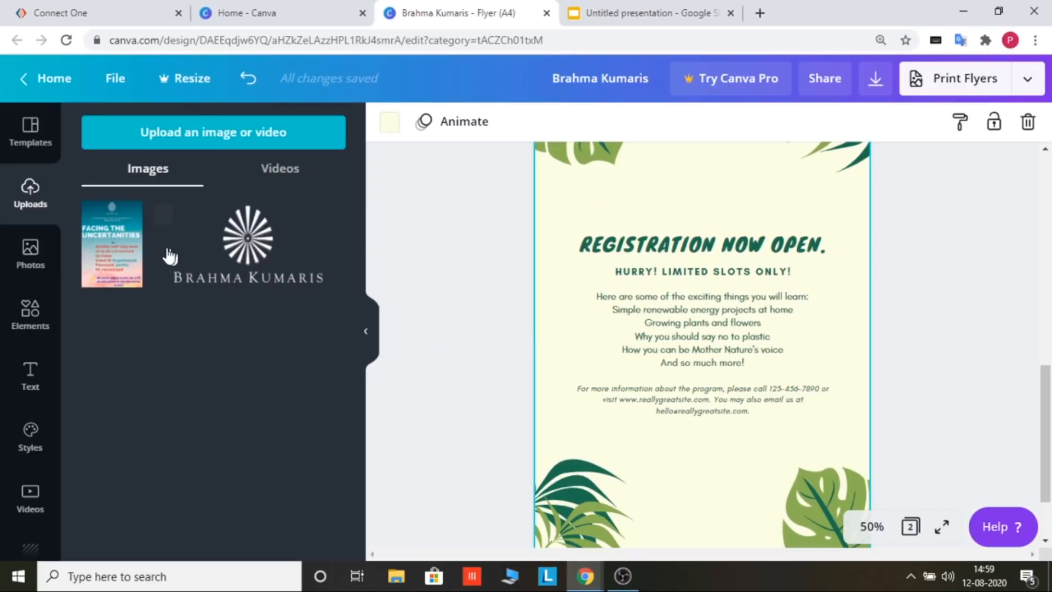
click(33, 145)
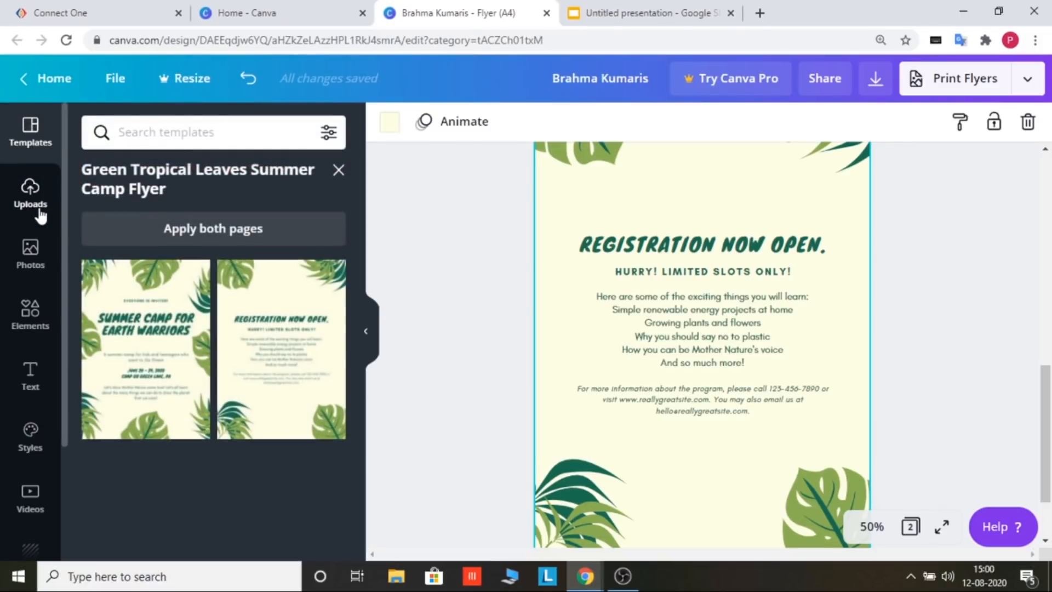
Browse the stock photo library's category suggestions for the registration page
click(31, 257)
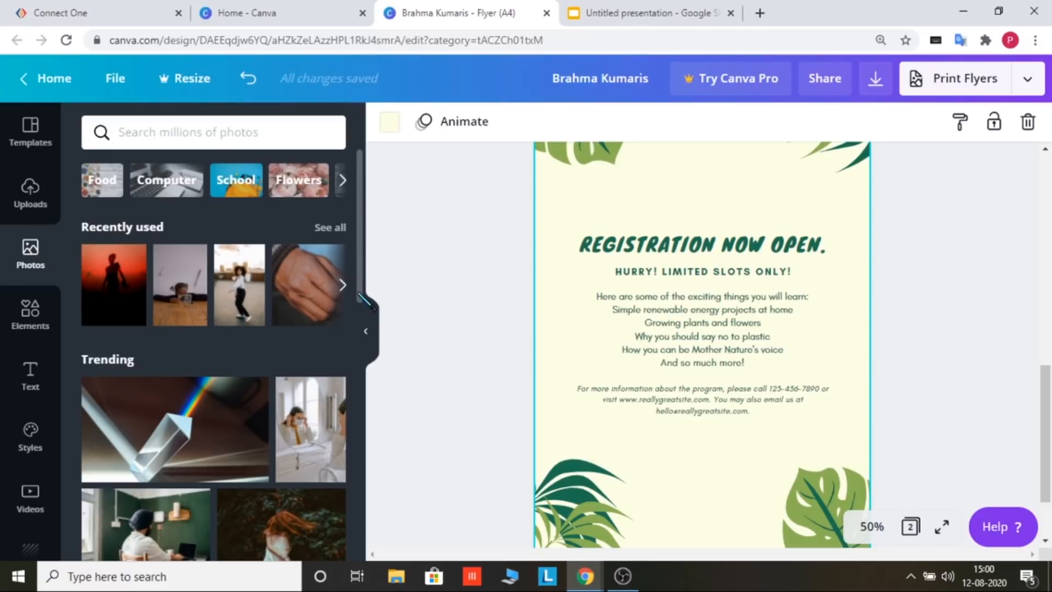
scroll(360, 290, down, 1)
scroll(360, 290, up, 1)
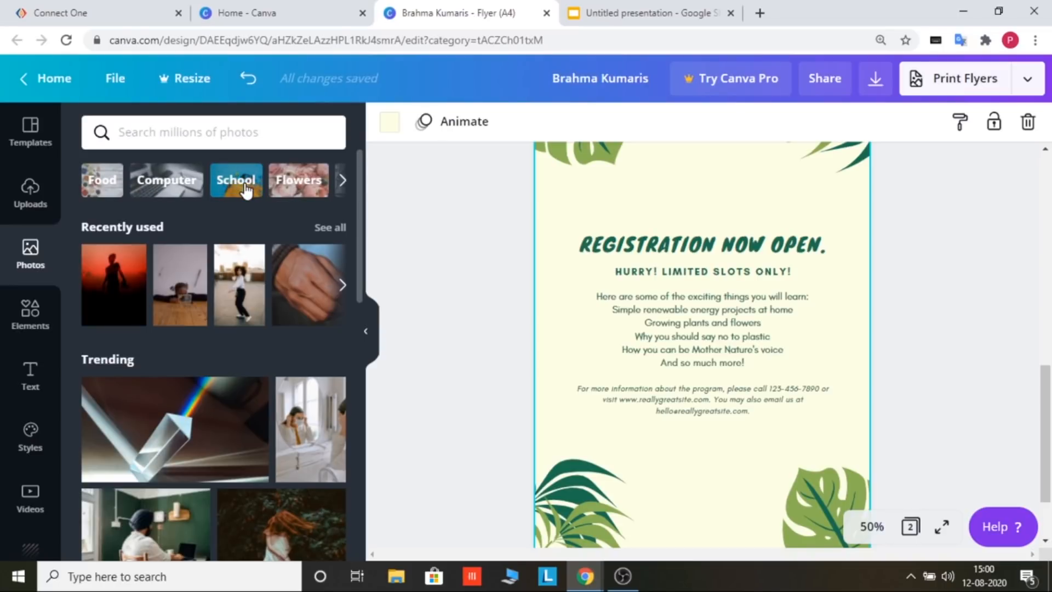
click(343, 181)
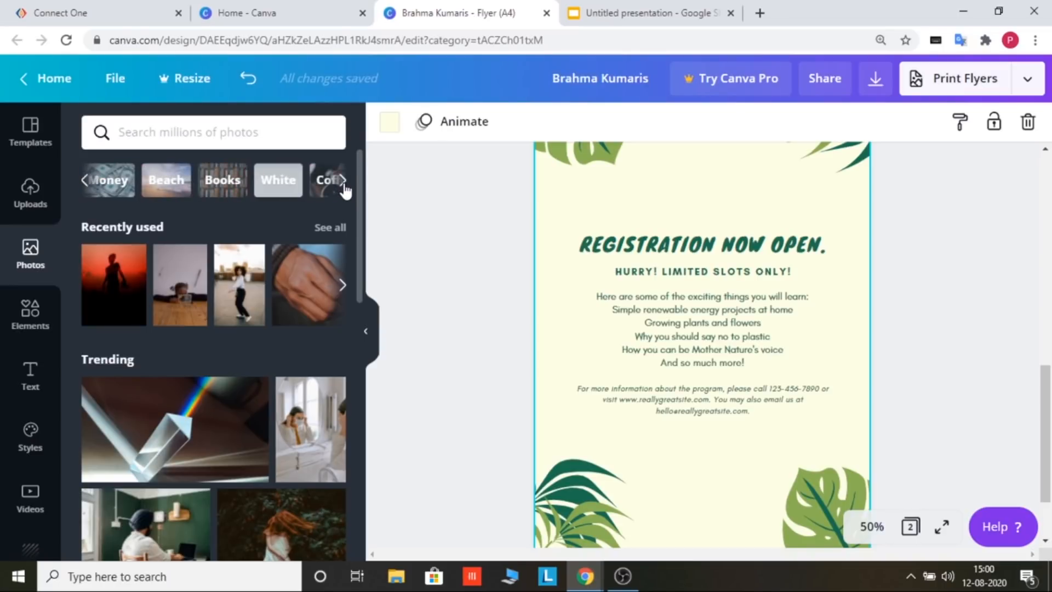
click(342, 180)
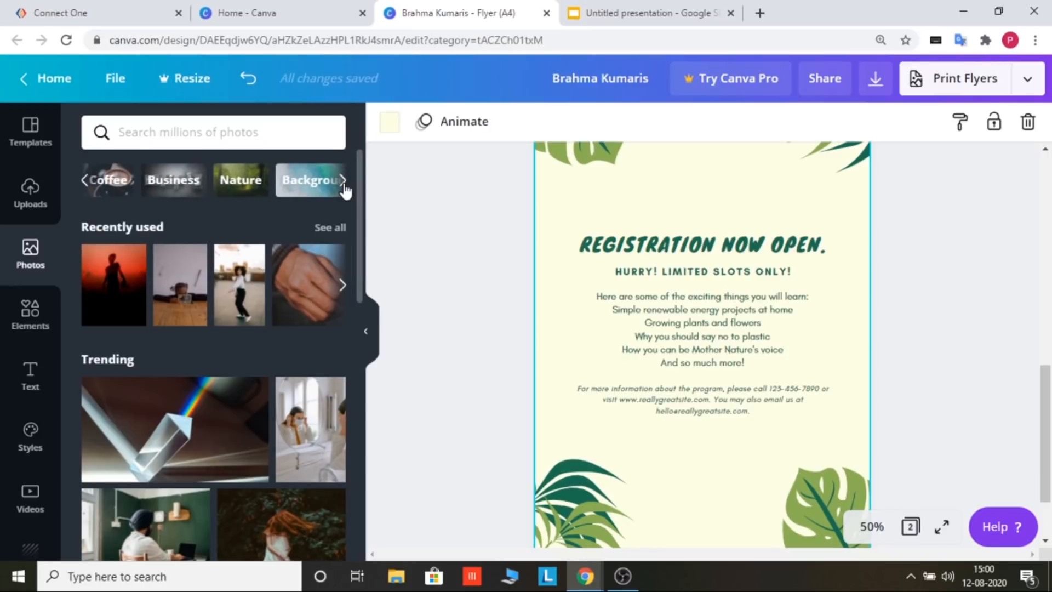
click(342, 180)
click(343, 186)
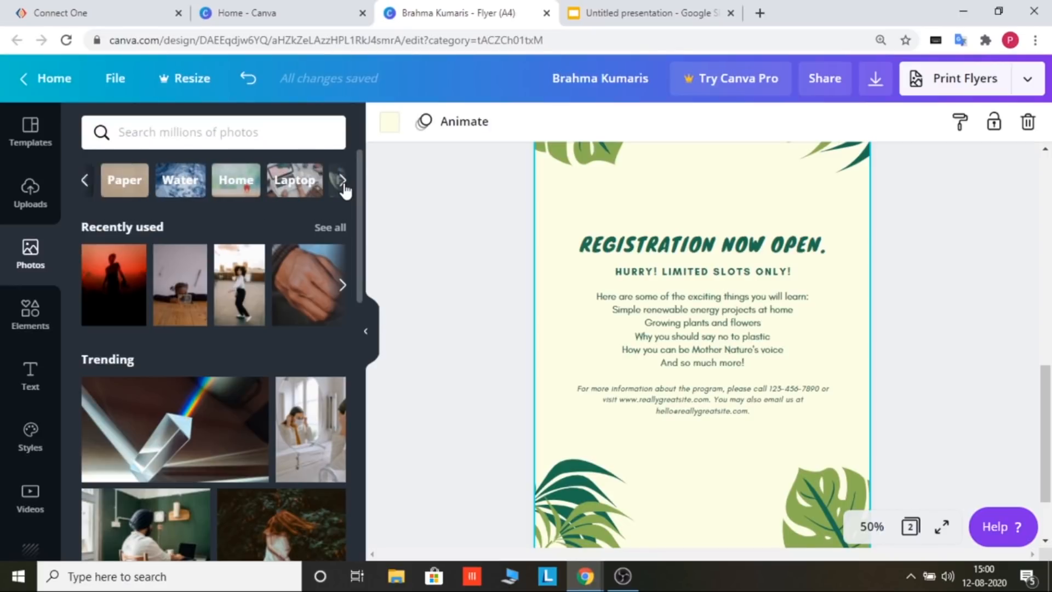
click(344, 184)
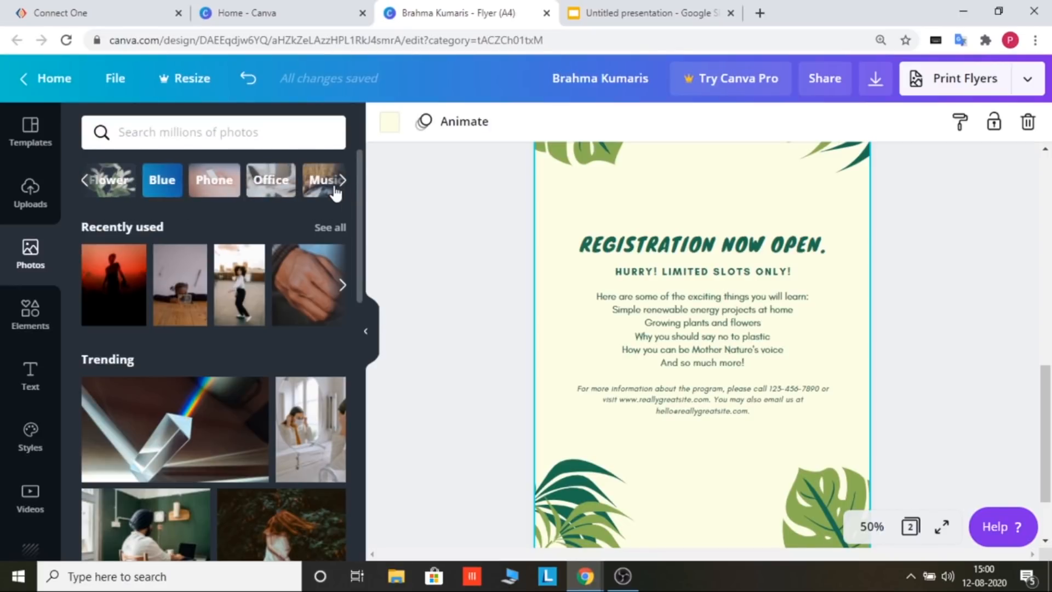
click(90, 186)
click(86, 181)
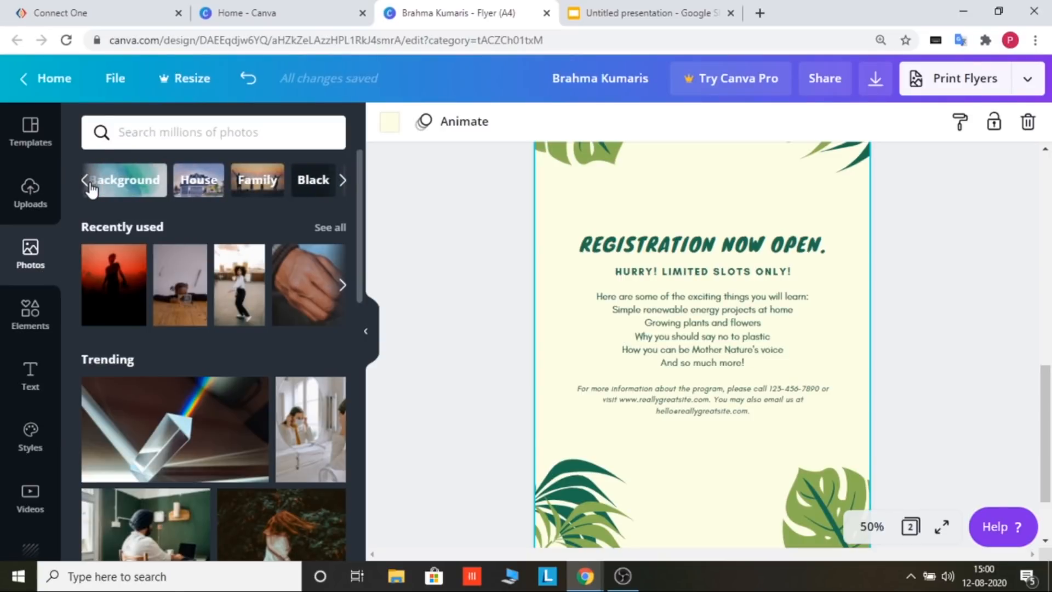
click(86, 181)
click(85, 180)
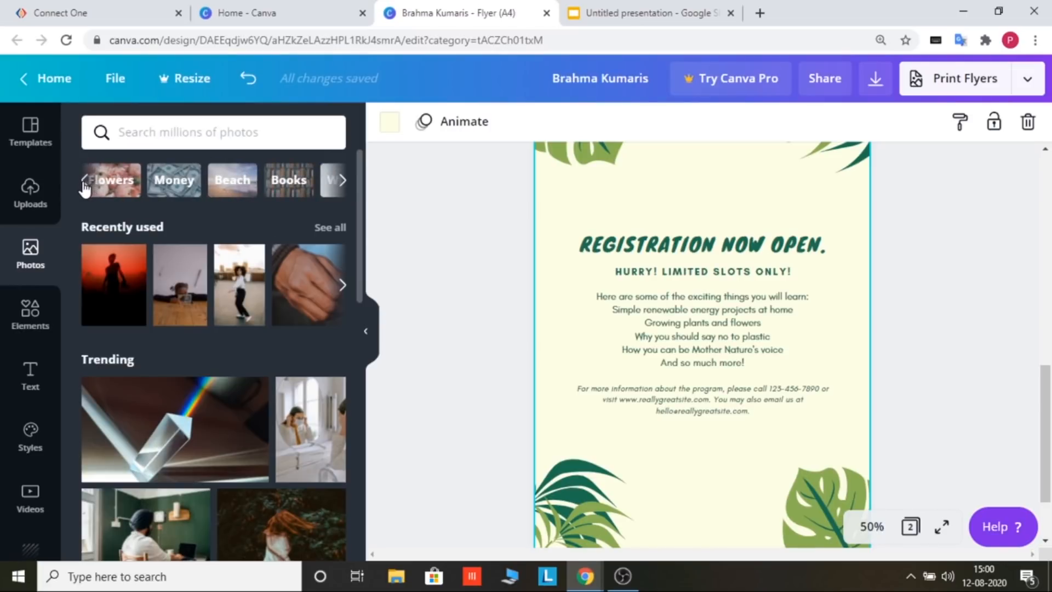
click(84, 182)
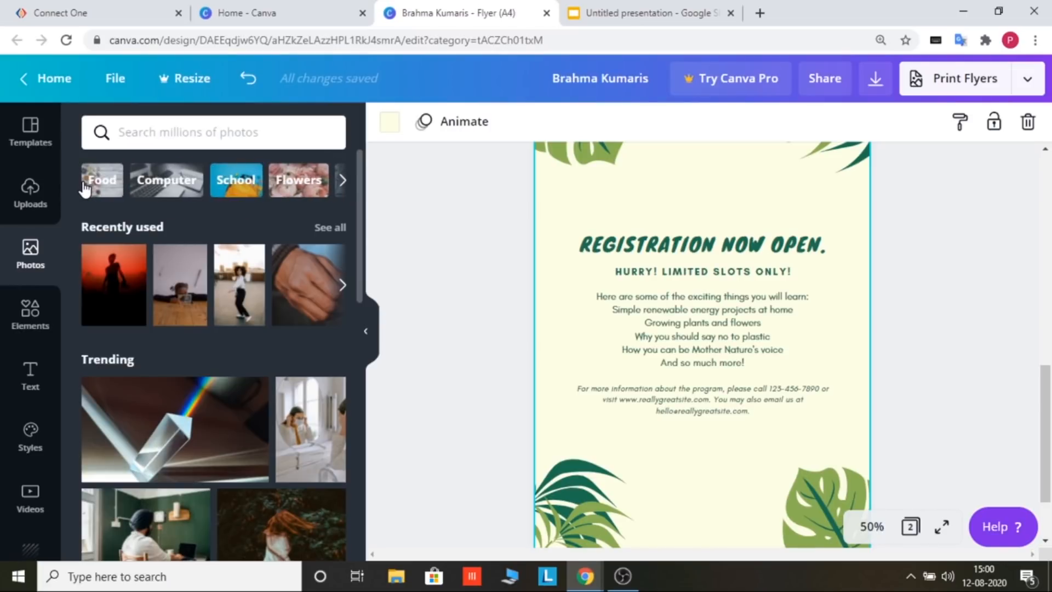
Add the School photo of colourful art supplies to the registration page, shrink it and place it between the two lower leaf graphics
click(246, 190)
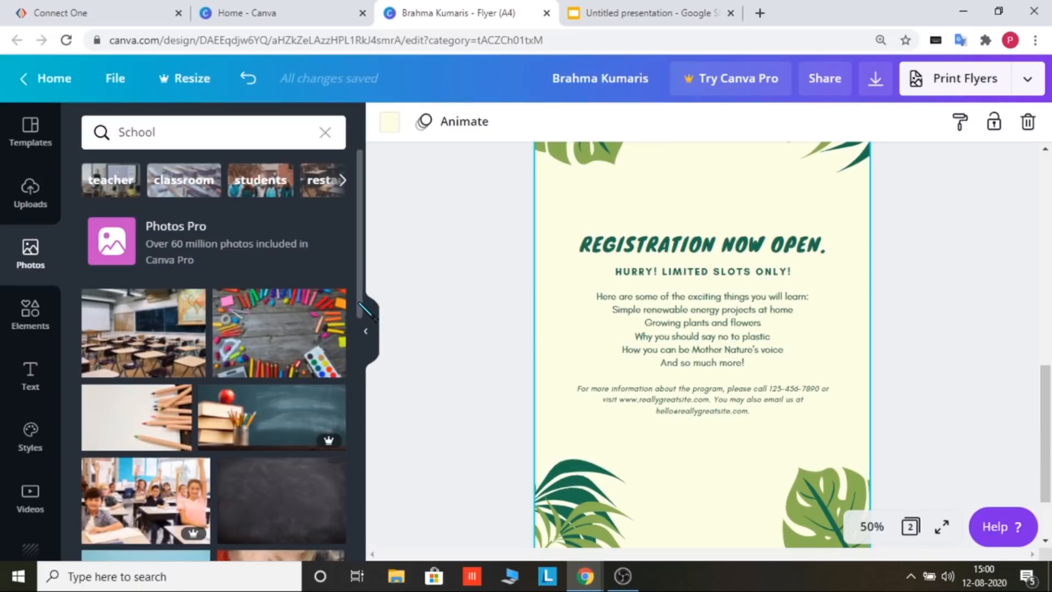
drag(359, 303, 364, 359)
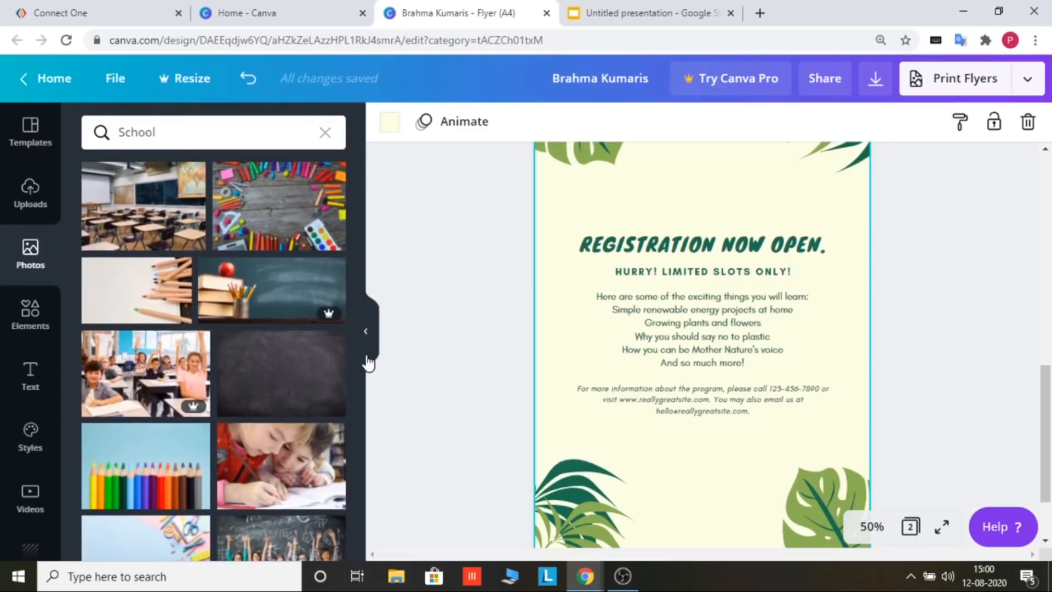
click(259, 215)
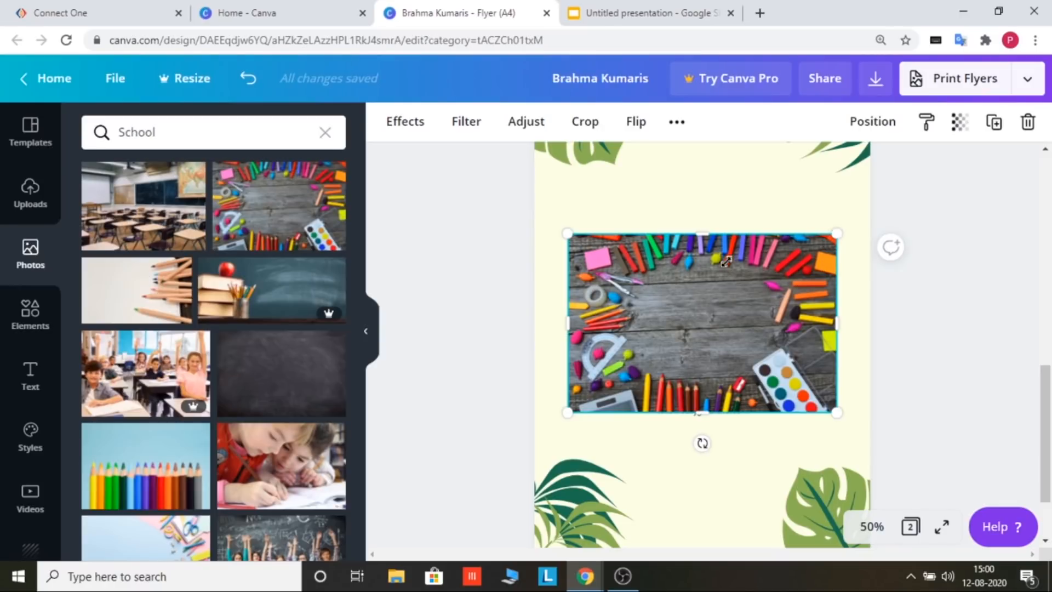
mouse_move(726, 261)
mouse_down()
mouse_move(707, 260)
mouse_move(644, 306)
mouse_up()
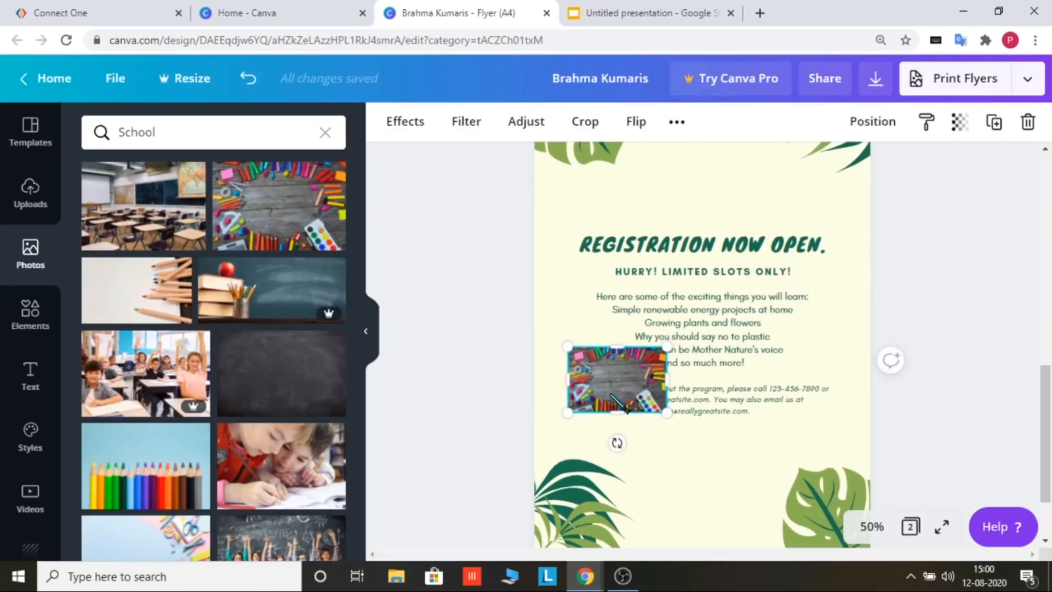
mouse_move(614, 410)
mouse_down()
mouse_move(622, 442)
mouse_move(695, 513)
mouse_up()
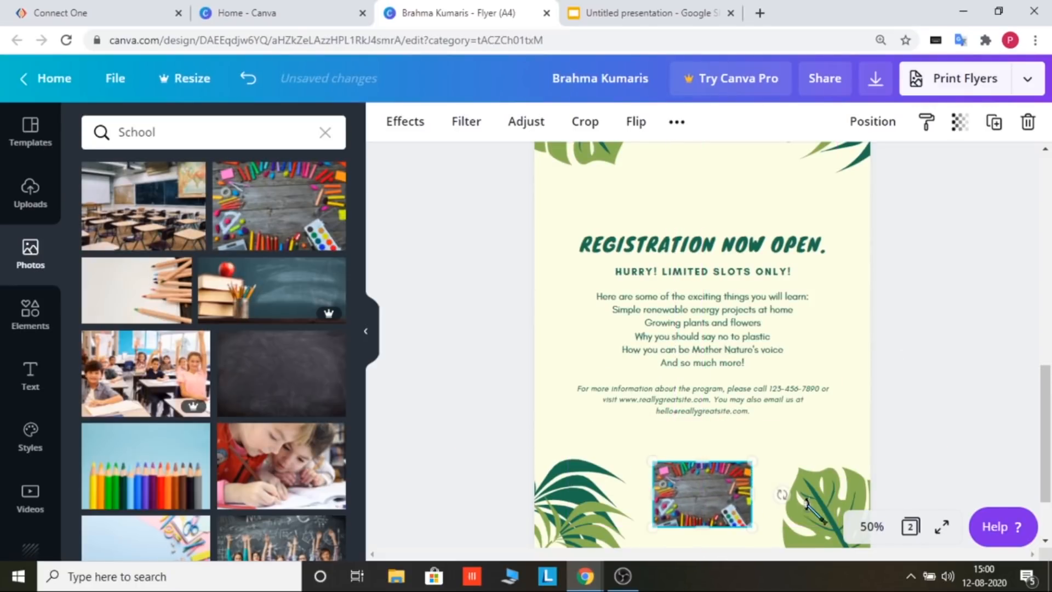
Delete both lower leaf graphics from the registration page and move the art-supplies photo to the page's lower-right corner
click(833, 515)
key(Delete)
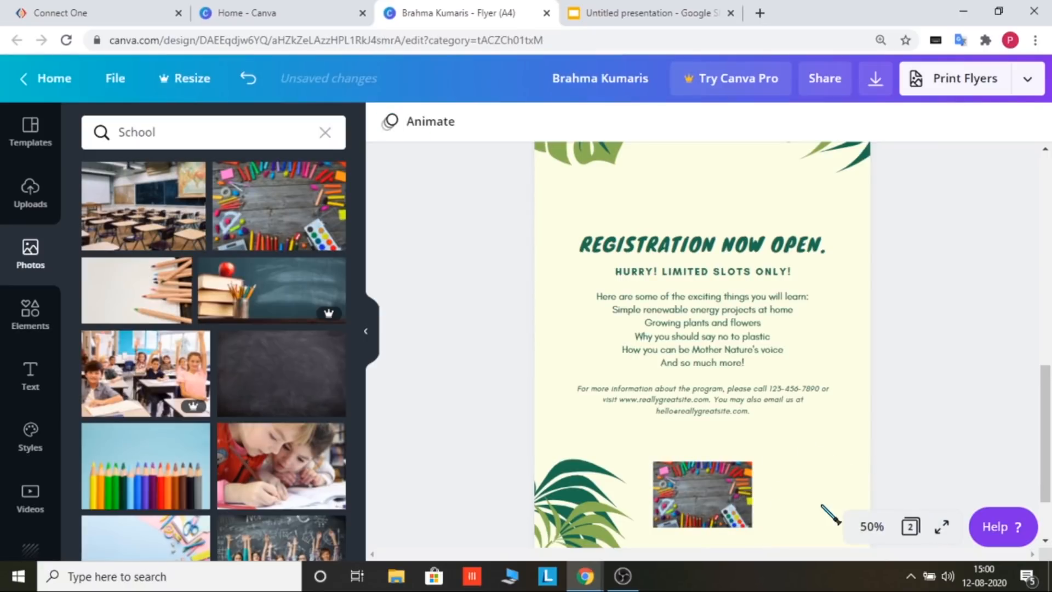
drag(740, 496, 838, 511)
click(594, 545)
key(Delete)
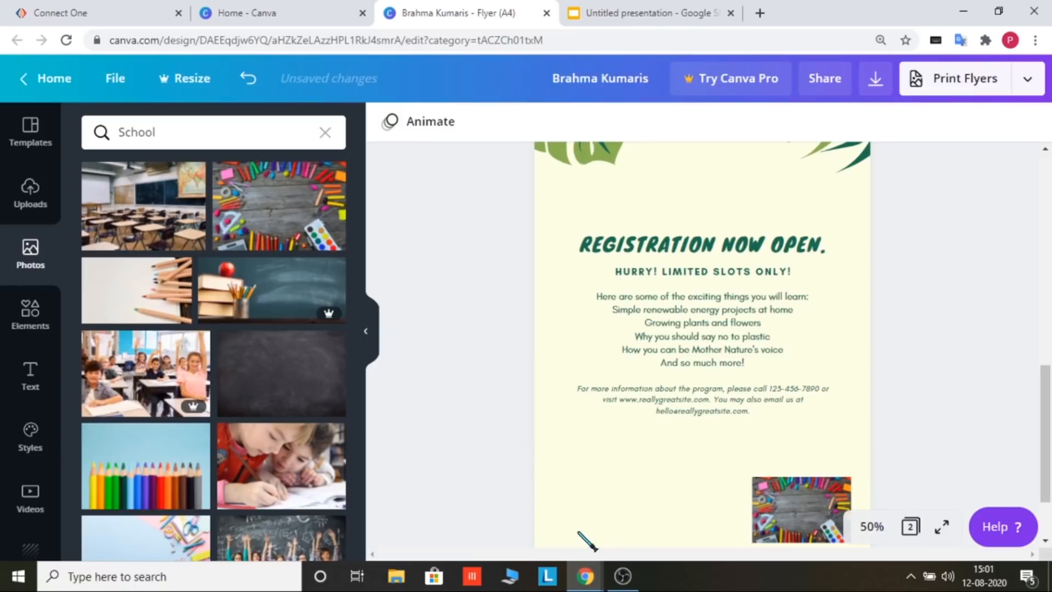
Add the photo of two children writing, shrink it and place it in the registration page's lower-left corner
click(316, 454)
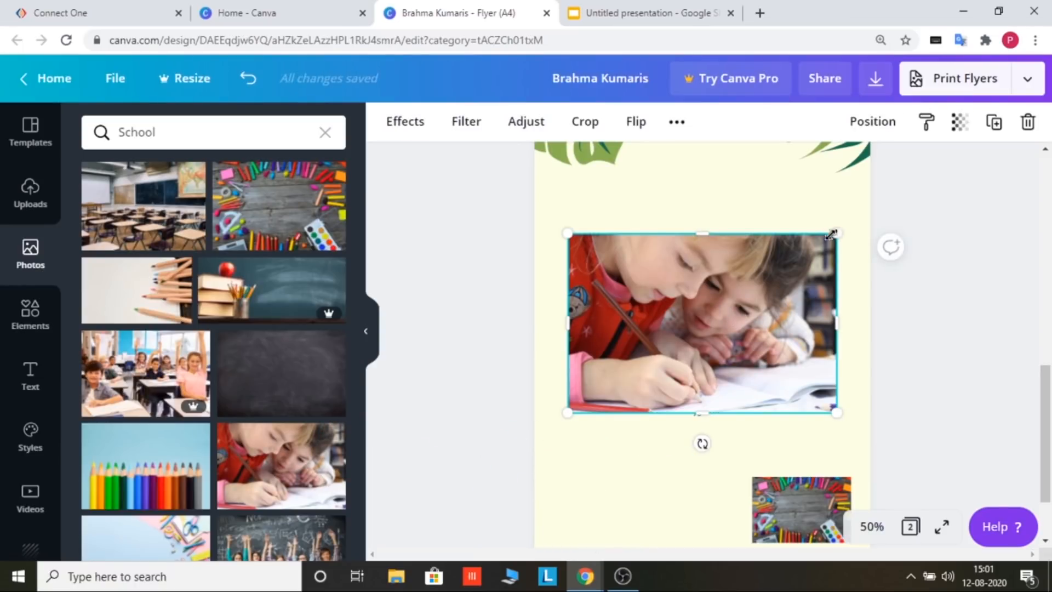
drag(769, 246, 731, 304)
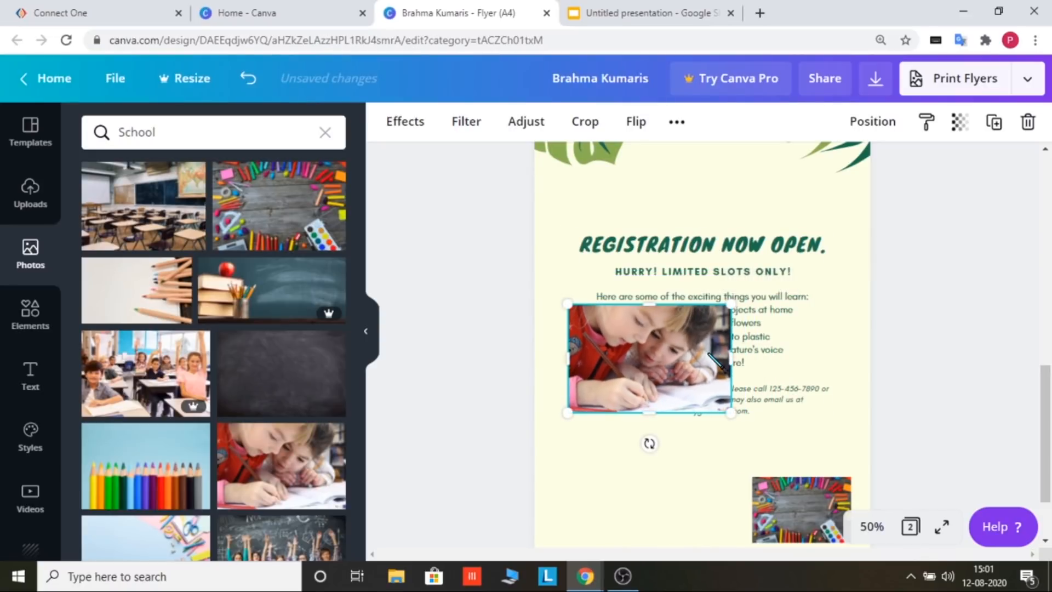
drag(715, 414, 692, 515)
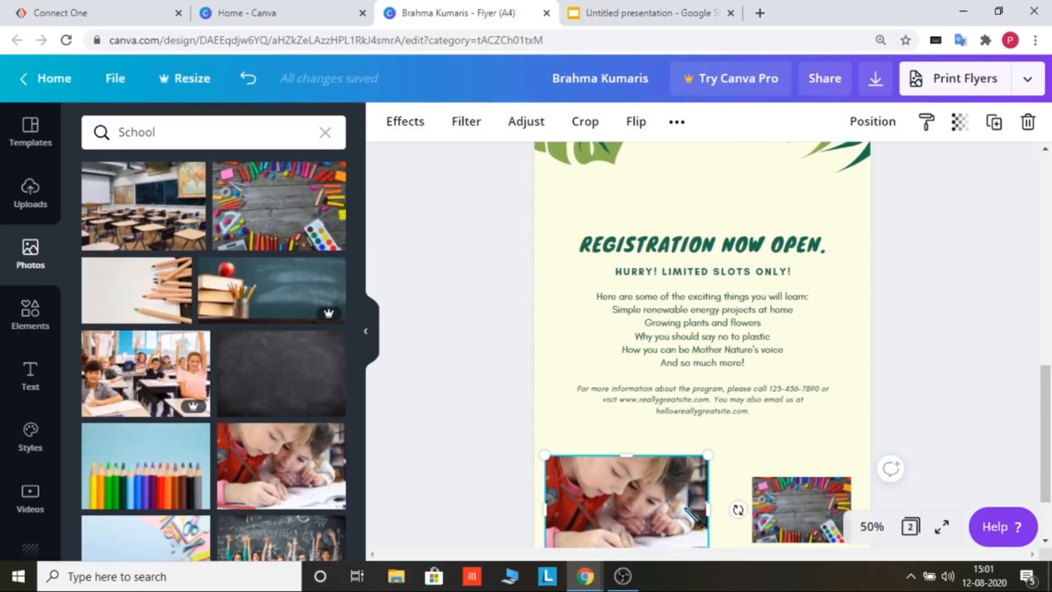
Add the School photo of five cheering children at a blackboard, shrink it and place it above the registration heading
drag(1048, 451, 1049, 529)
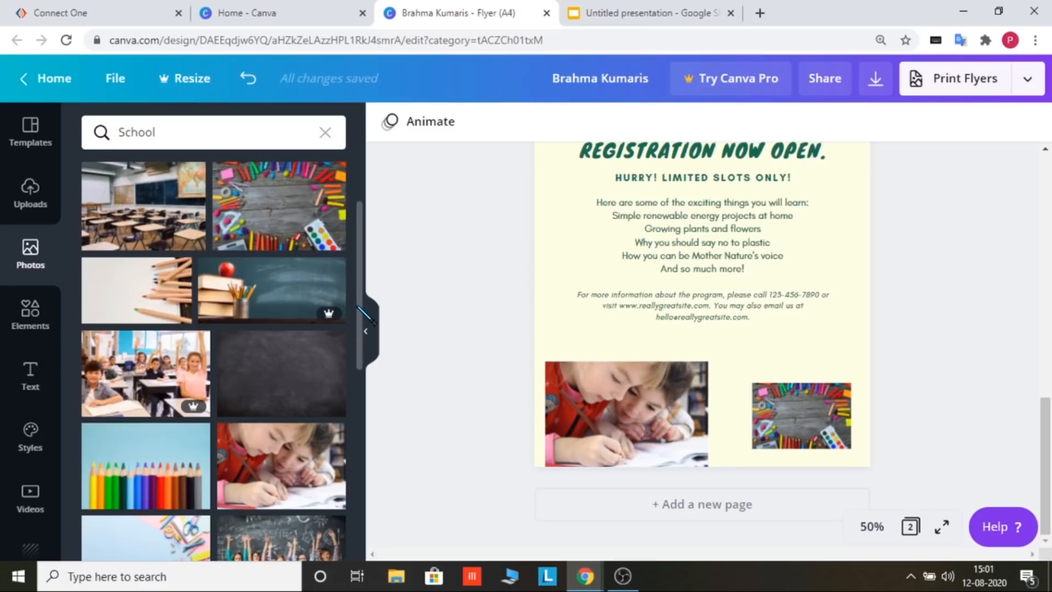
drag(358, 307, 357, 377)
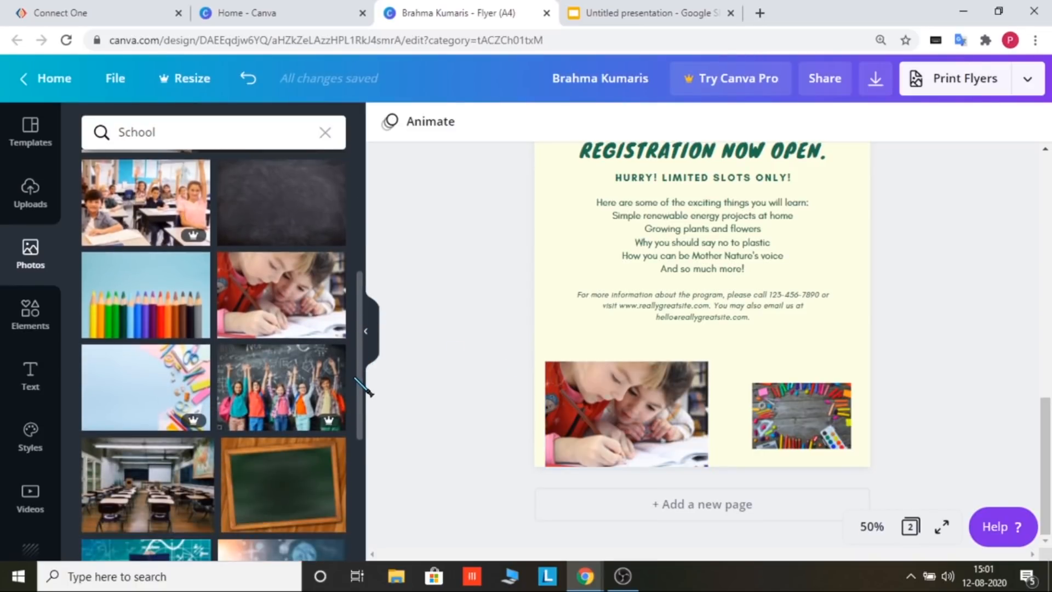
click(320, 385)
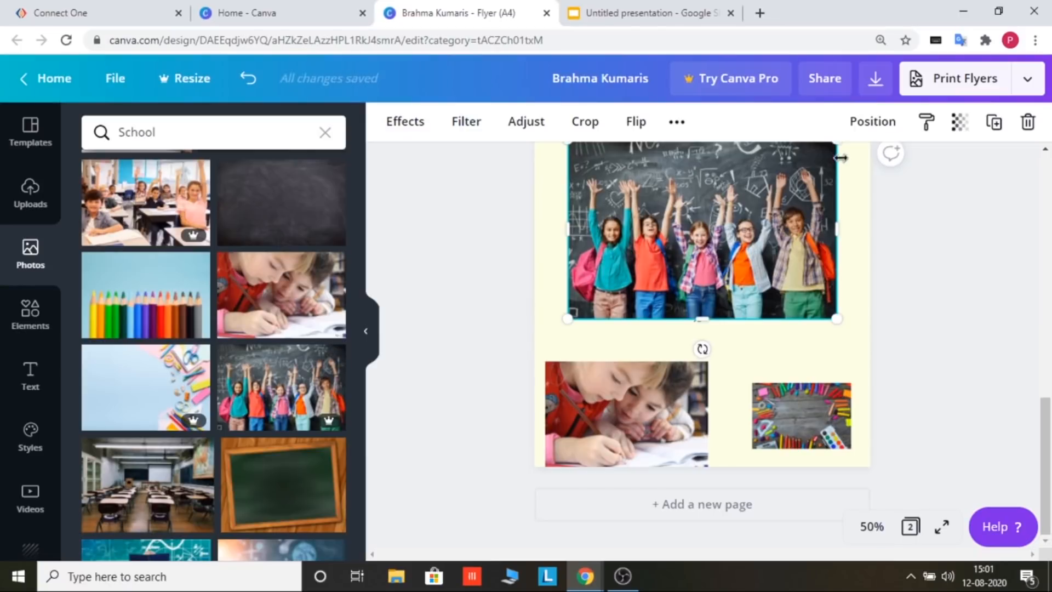
drag(769, 178, 651, 298)
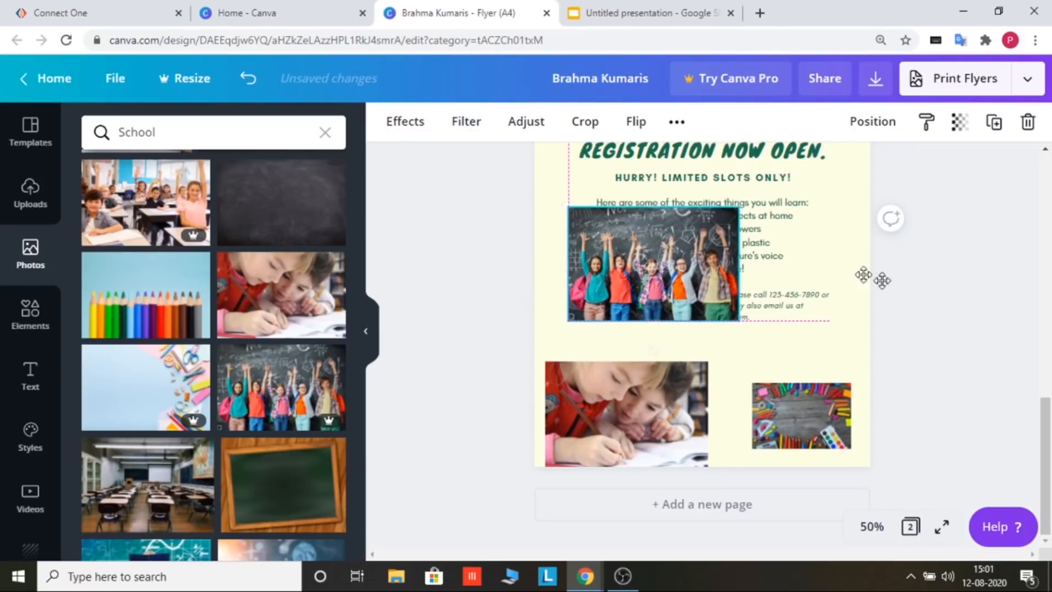
drag(1044, 425, 1045, 352)
drag(661, 489, 712, 239)
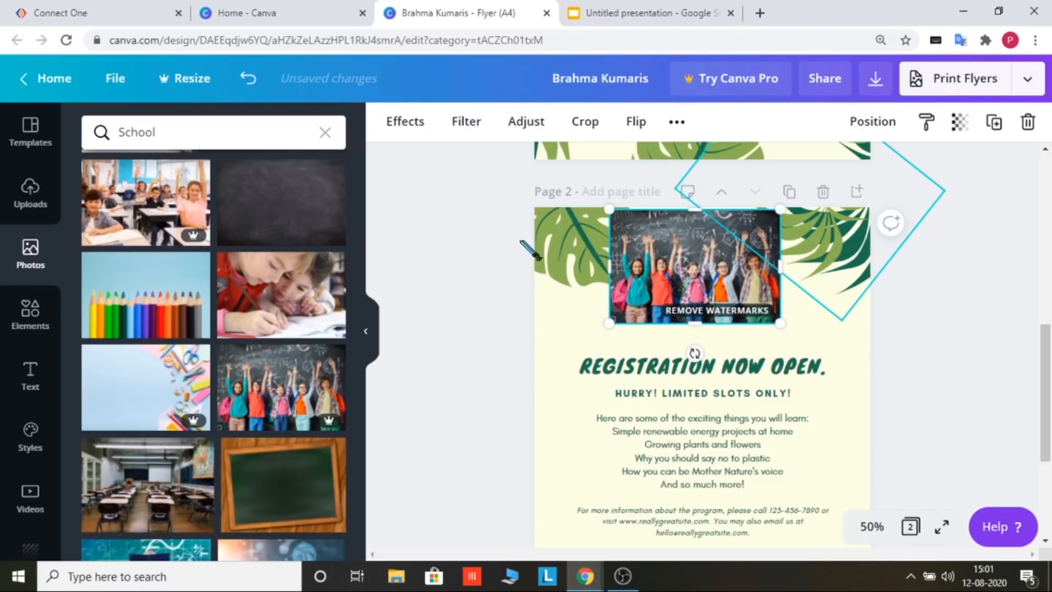
Delete the upper-left leaf graphic on page 2 and move the cheering-children photo into that corner
click(555, 239)
key(Delete)
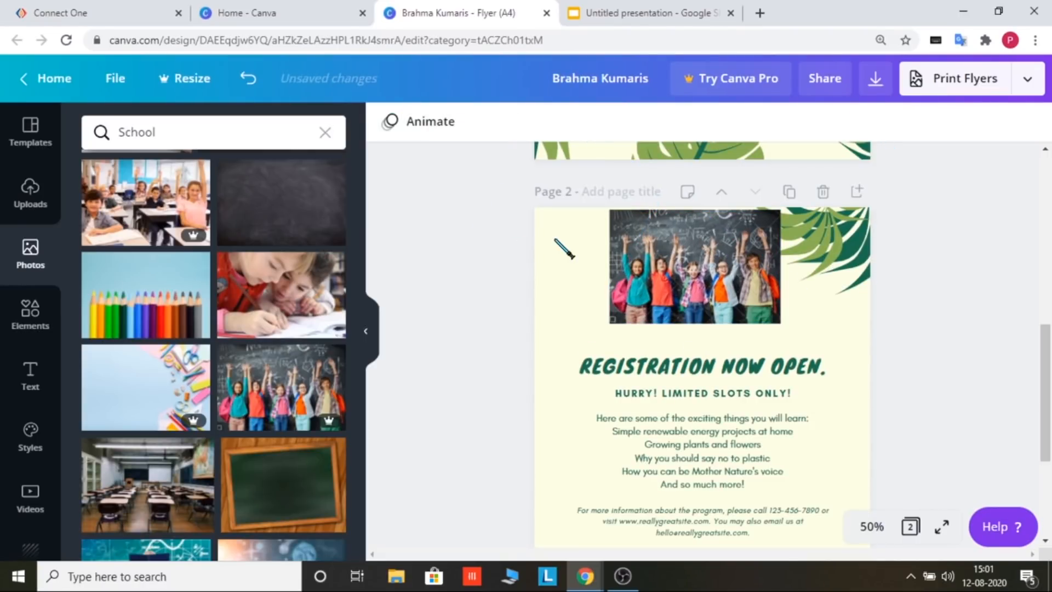
click(655, 254)
drag(630, 262, 555, 259)
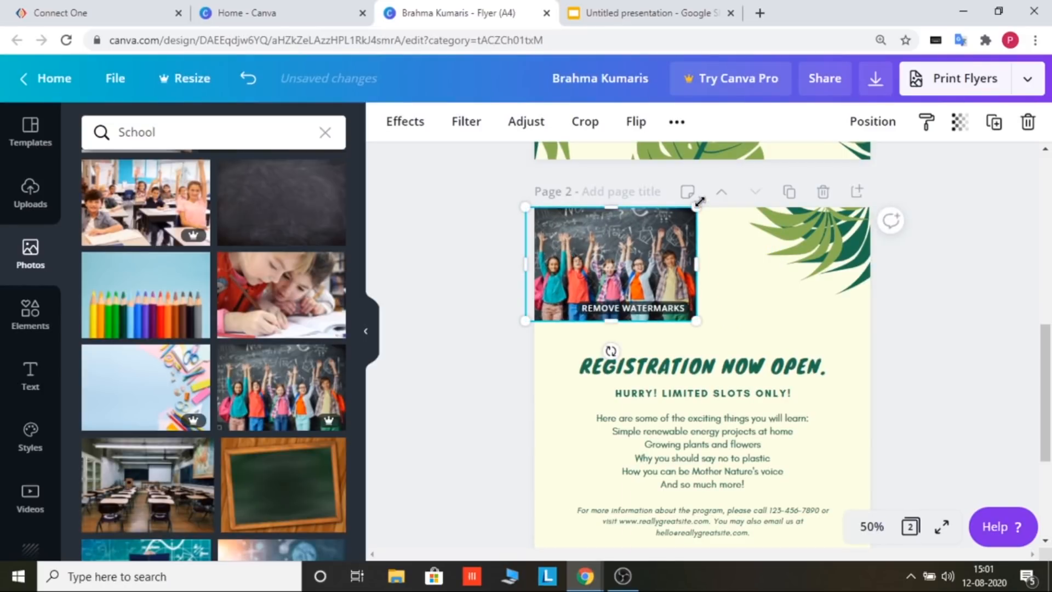
drag(695, 208, 699, 206)
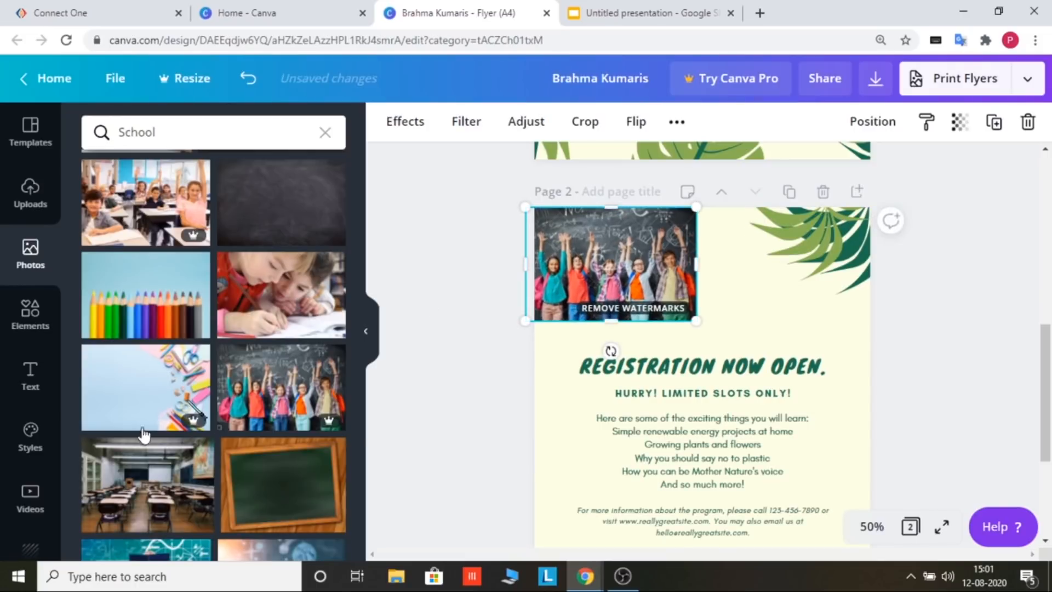
Open the existing "Facing the Uncertanities" flyer from the saved designs on the Canva home page
click(30, 328)
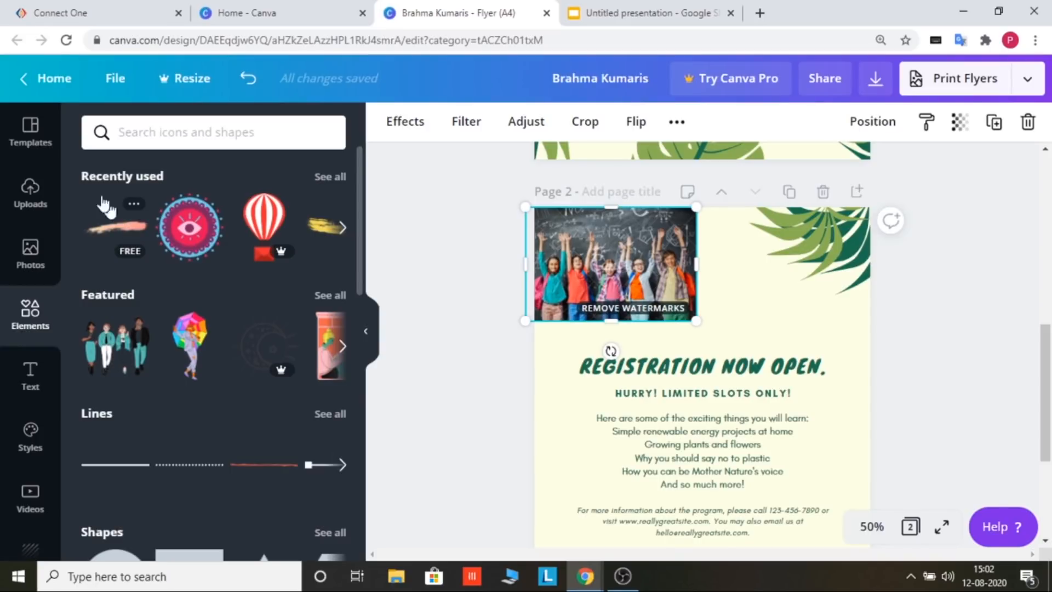
click(293, 7)
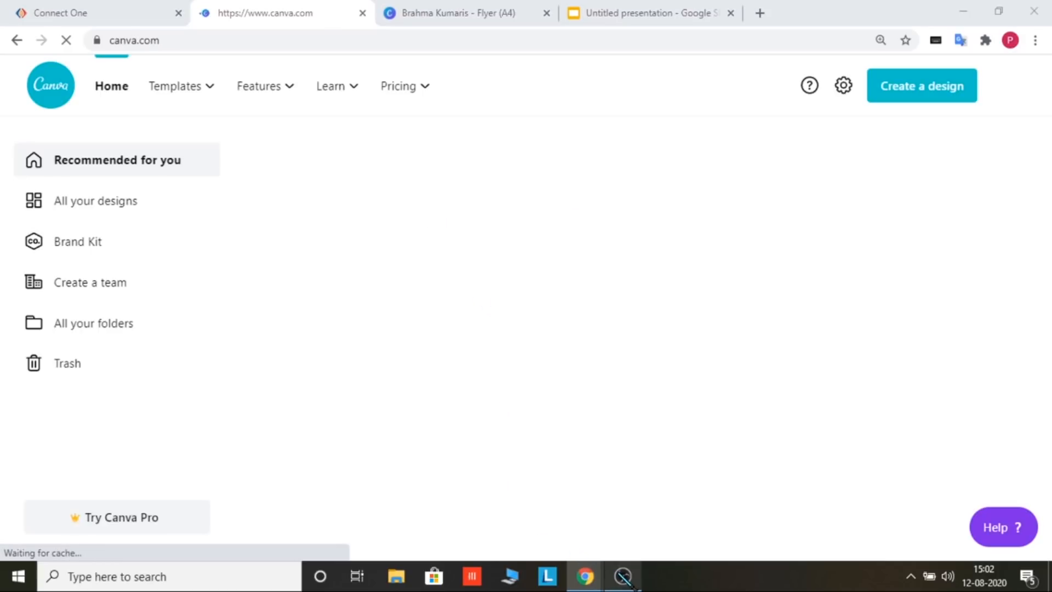
click(624, 576)
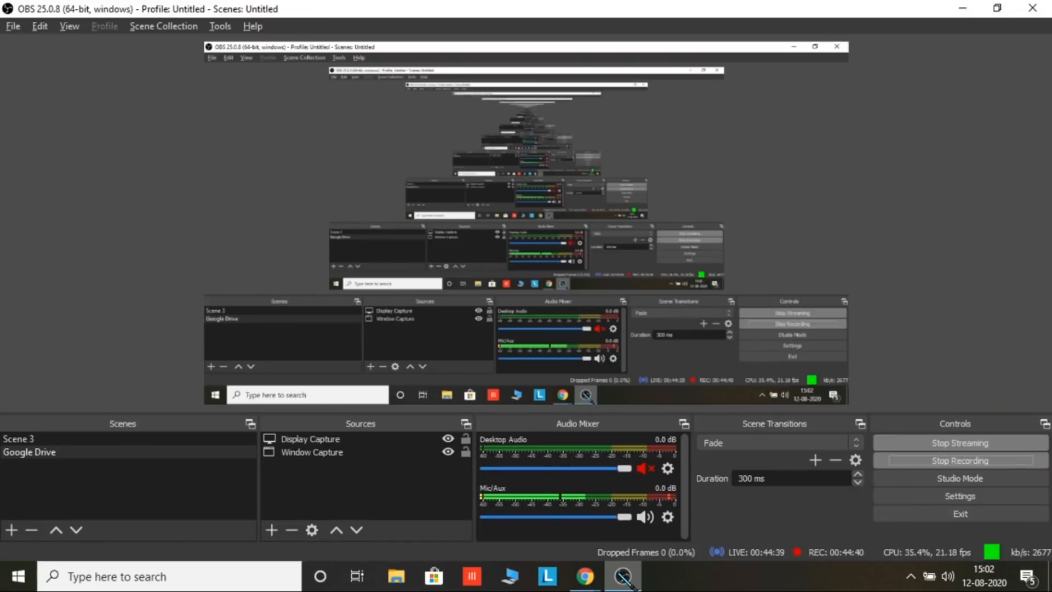
click(623, 576)
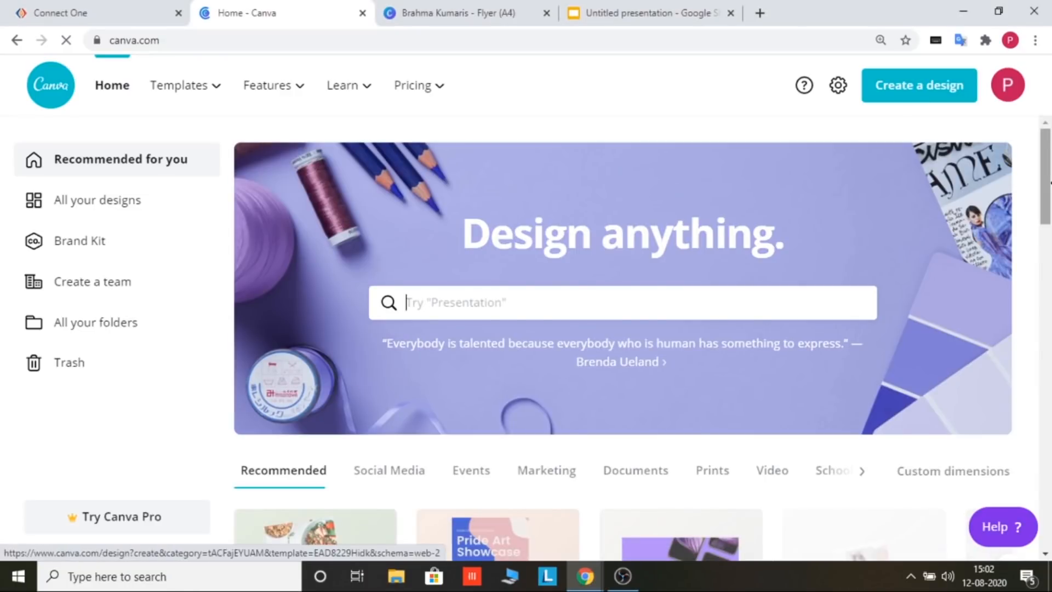
scroll(328, 493, down, 2)
scroll(652, 416, down, 4)
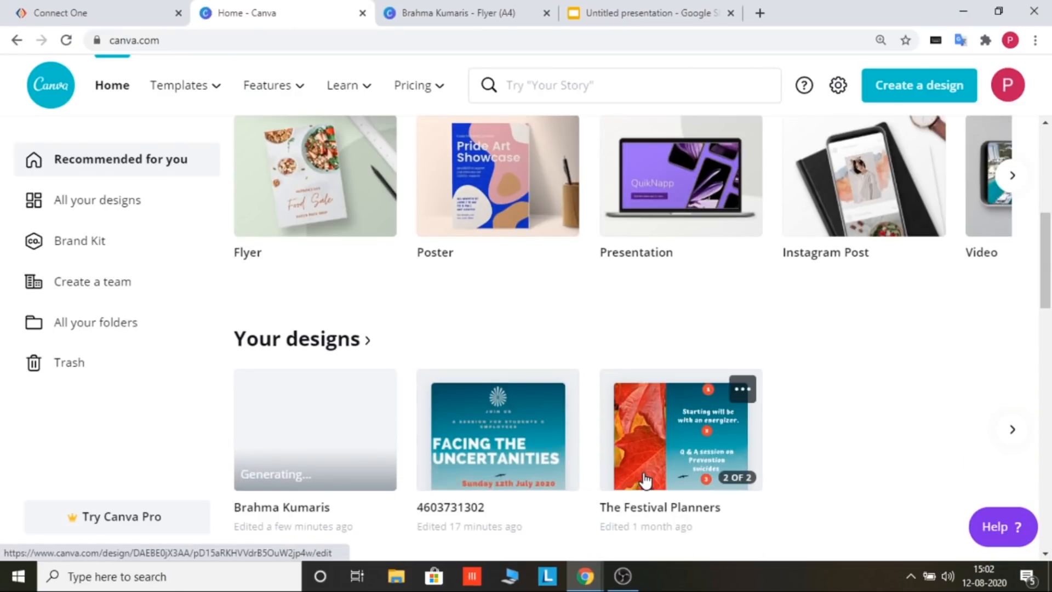
click(503, 469)
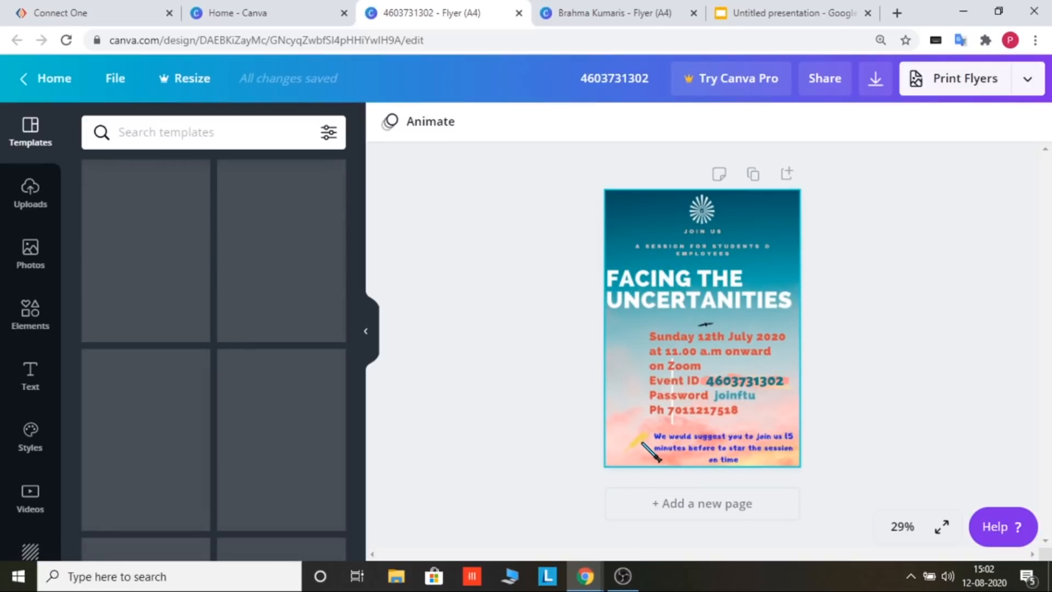
Inspect the background image of the "Facing the Uncertanities" flyer and return to the Brahma Kumaris flyer
click(643, 444)
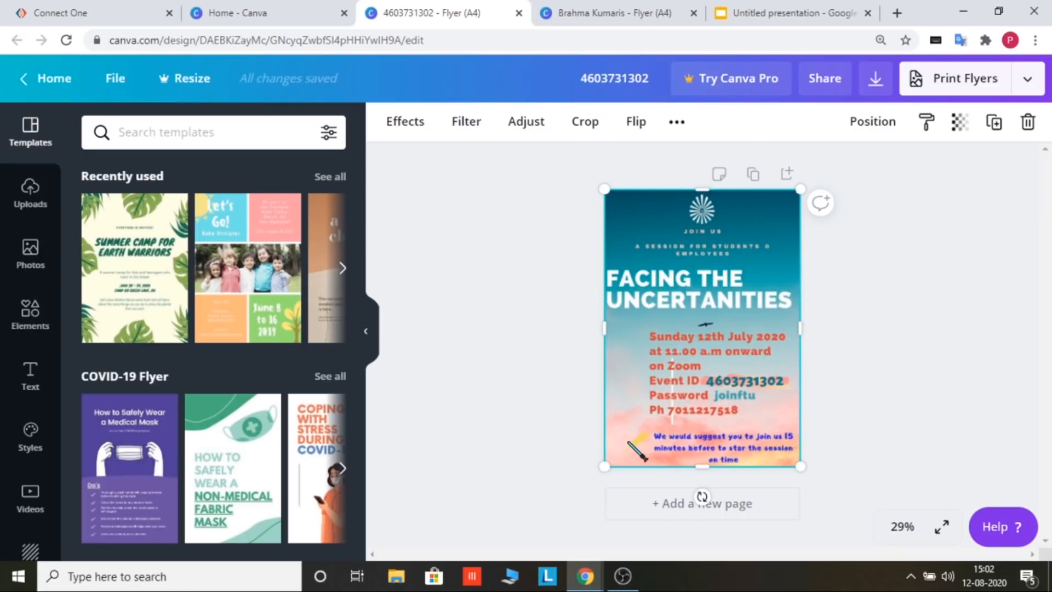
double_click(650, 445)
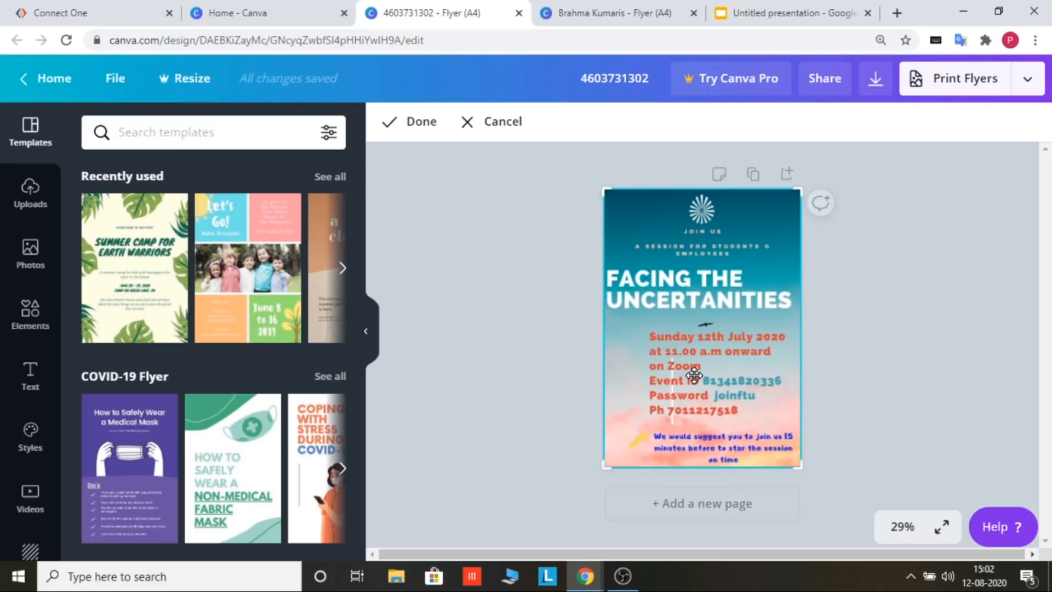
click(586, 10)
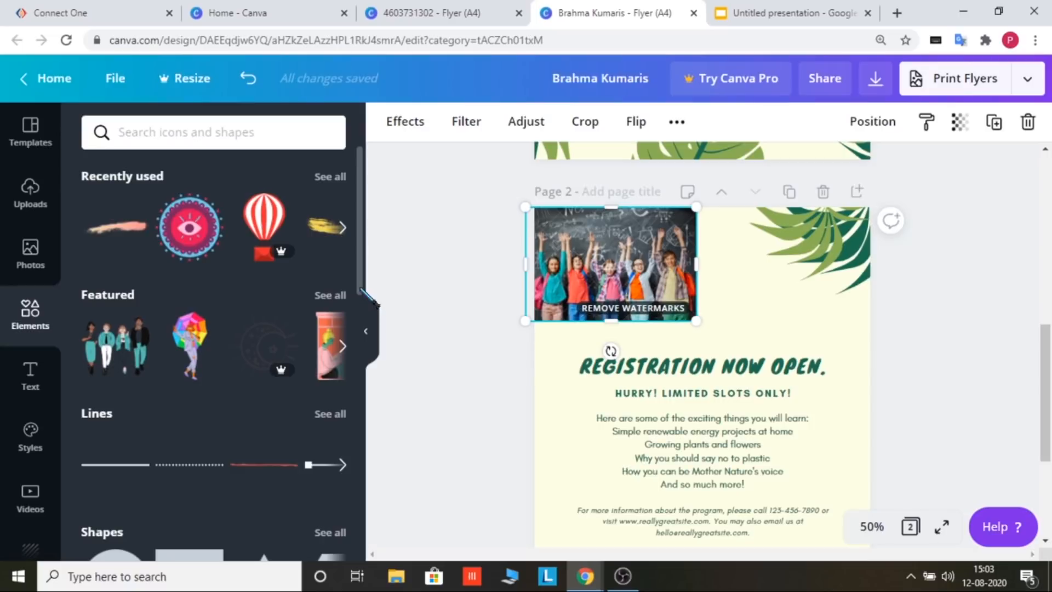
Look through the Stickers collection in the elements library
drag(361, 289, 385, 457)
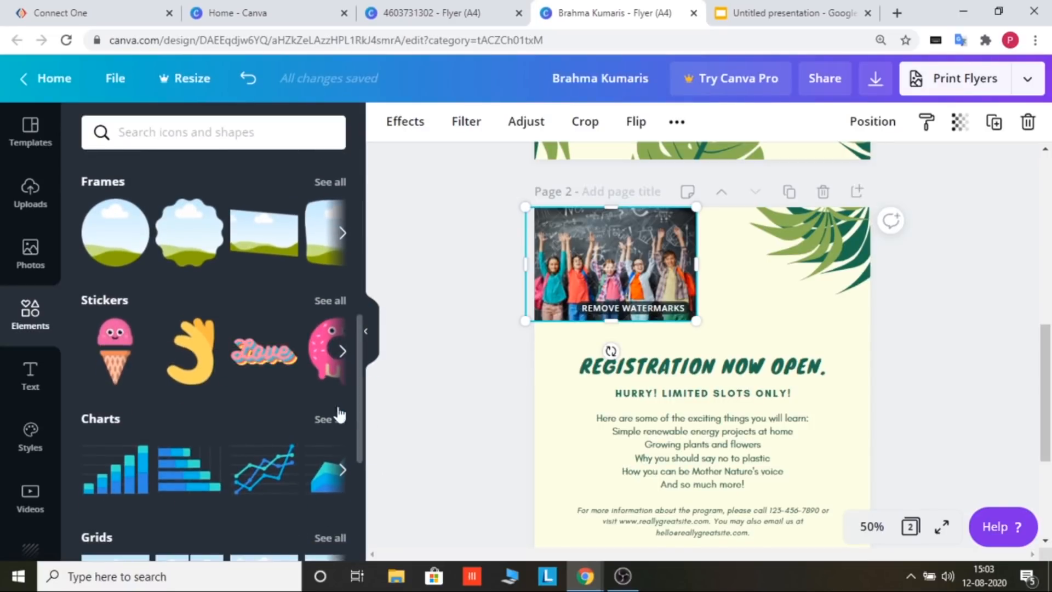
click(343, 353)
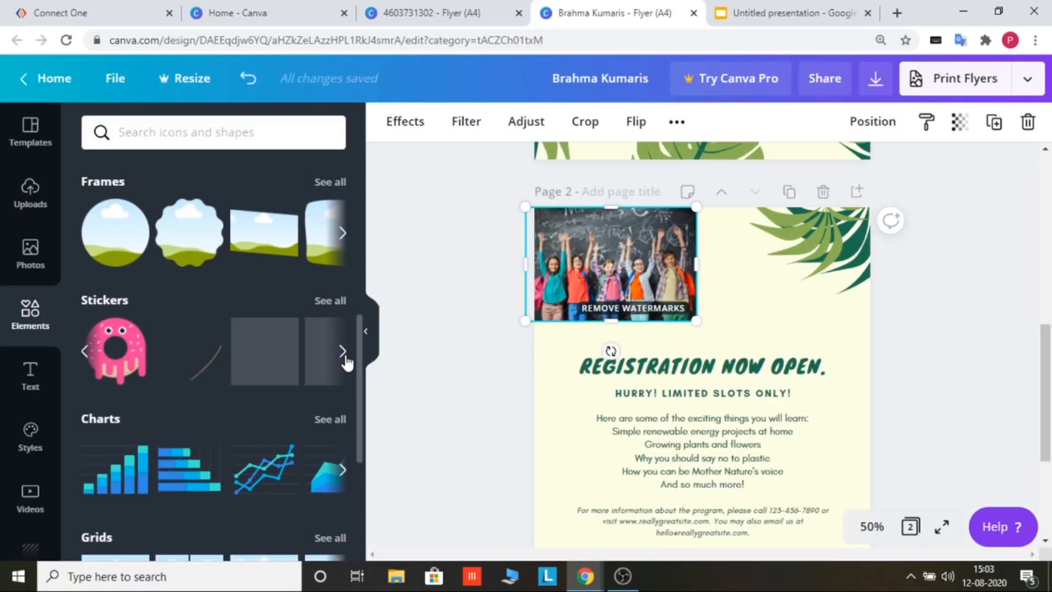
click(345, 360)
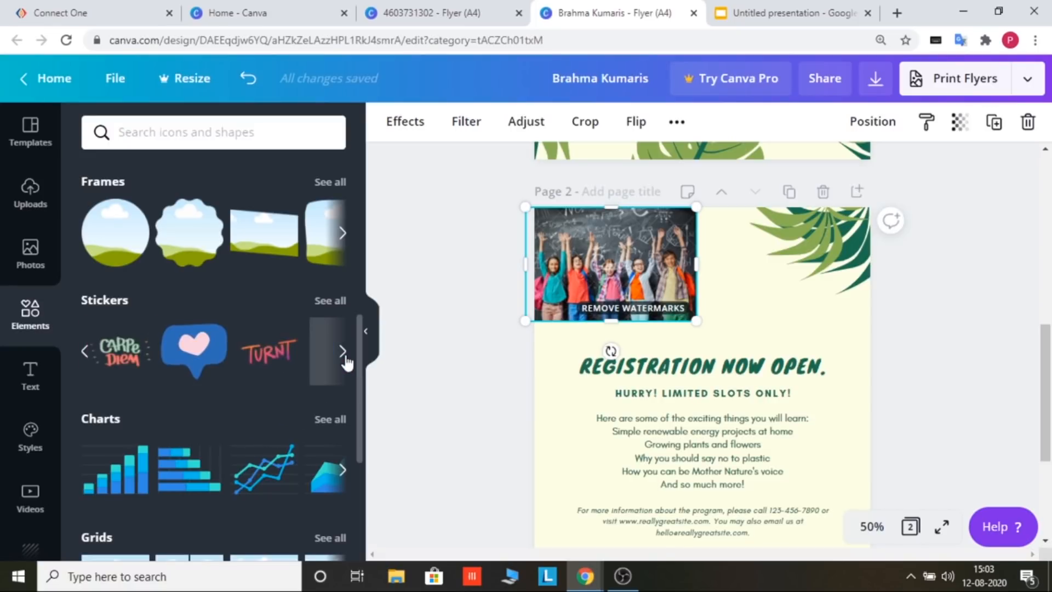
click(345, 360)
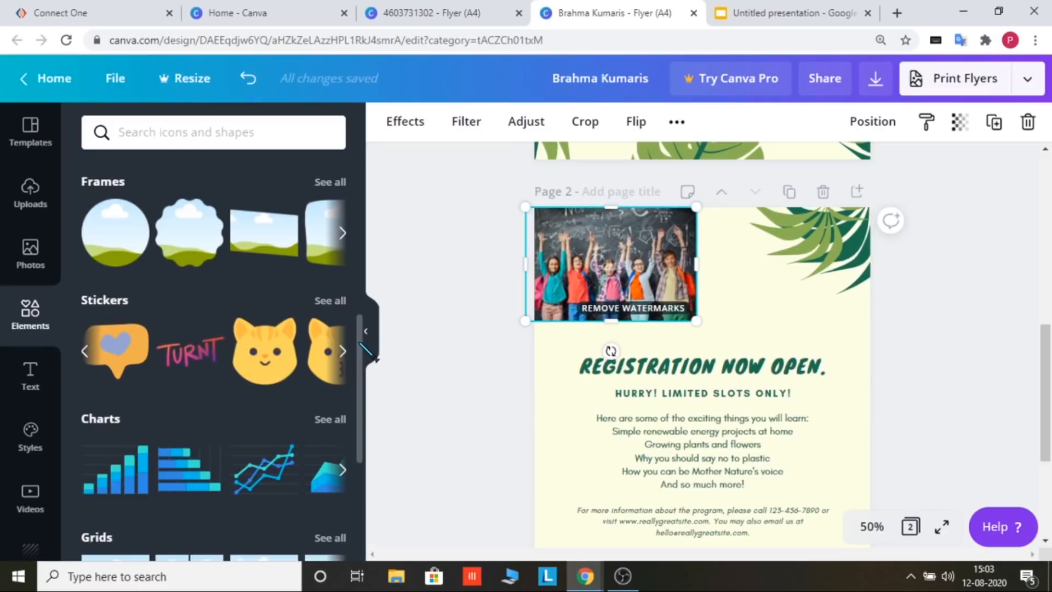
Add the orange maple leaf from the Camping Rustic Drawing collection to page 2 and move it beside the cheering-children photo
scroll(358, 378, down, 1)
drag(363, 386, 378, 485)
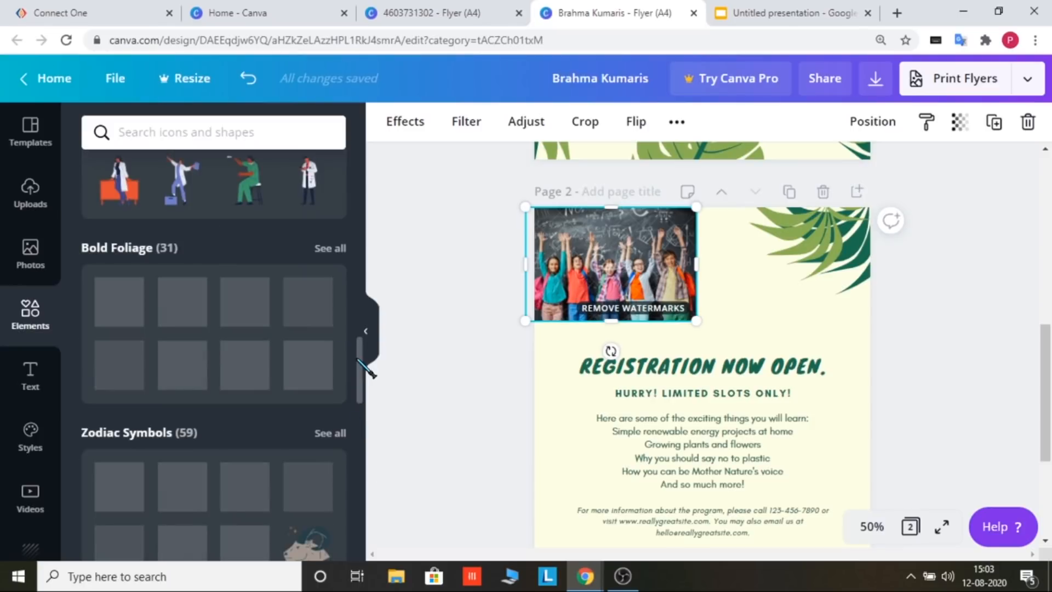
scroll(353, 361, down, 2)
scroll(361, 374, down, 5)
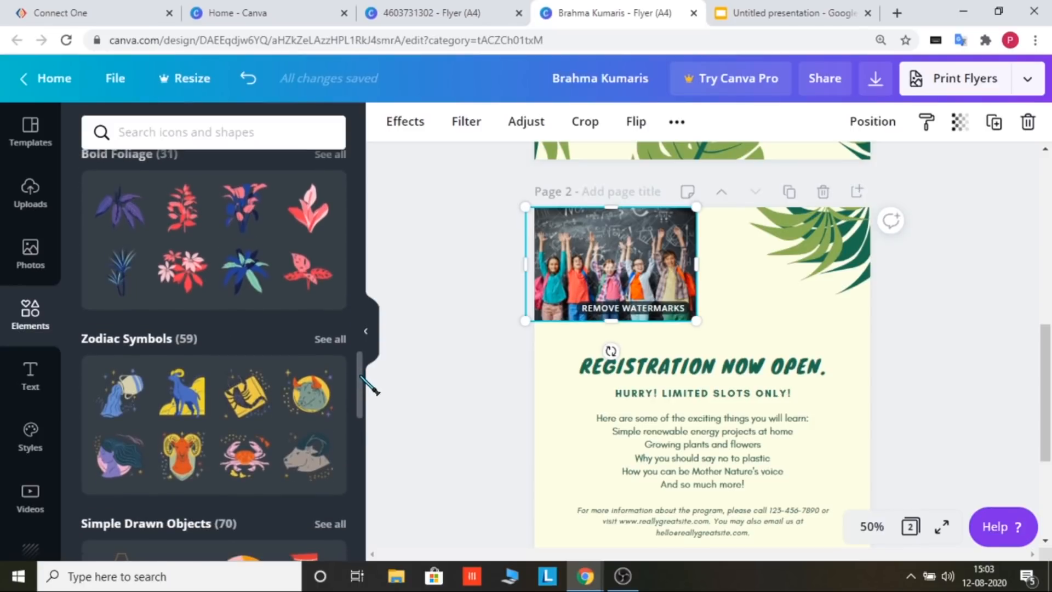
drag(371, 416, 371, 436)
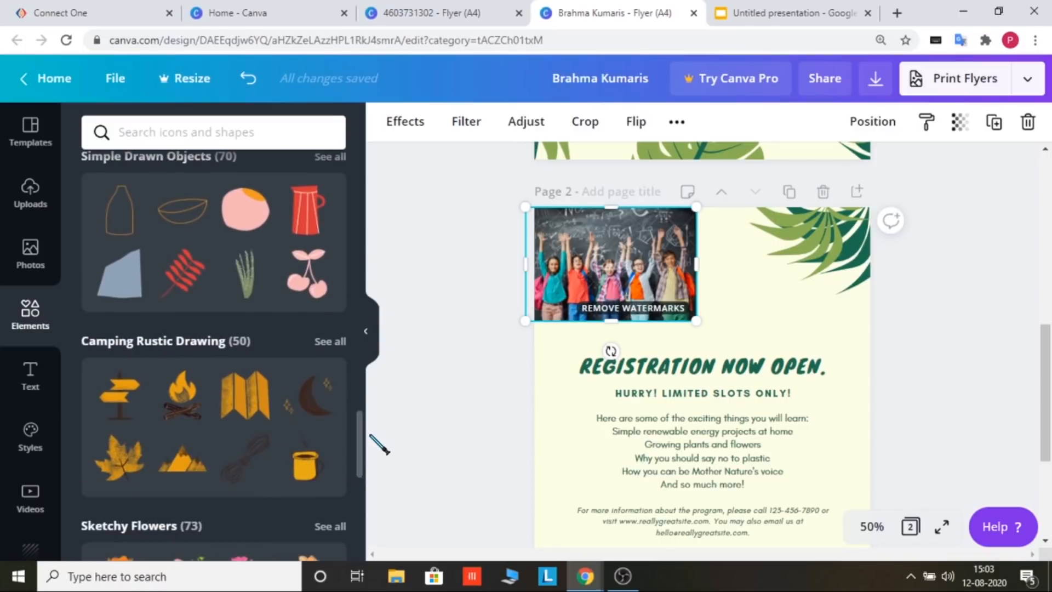
scroll(370, 436, down, 1)
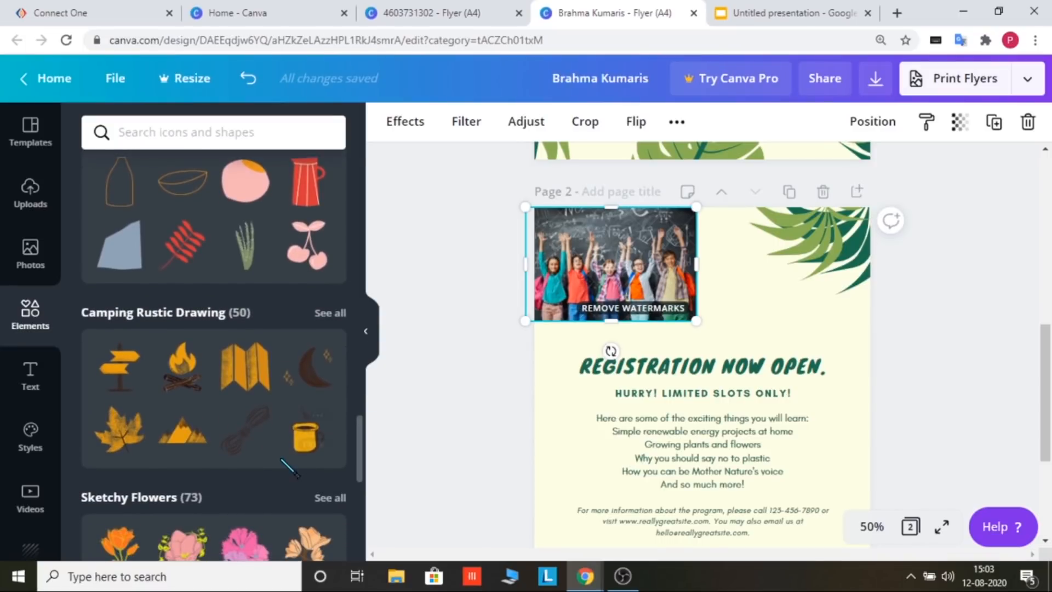
click(104, 450)
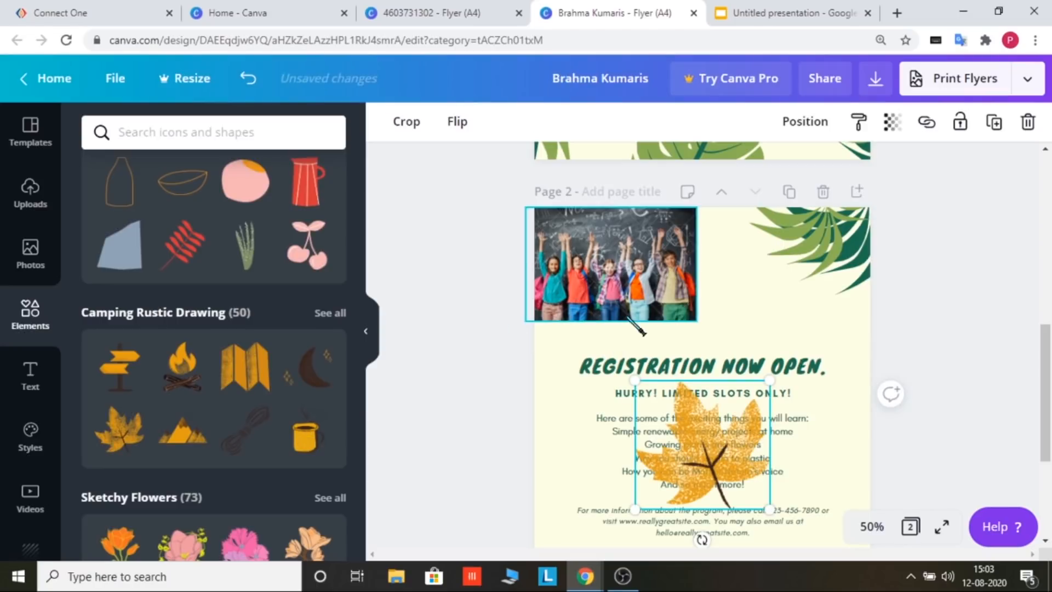
drag(691, 427, 740, 253)
Delete the green foliage in page 2's upper-right corner and fit the maple leaf into that corner
click(868, 257)
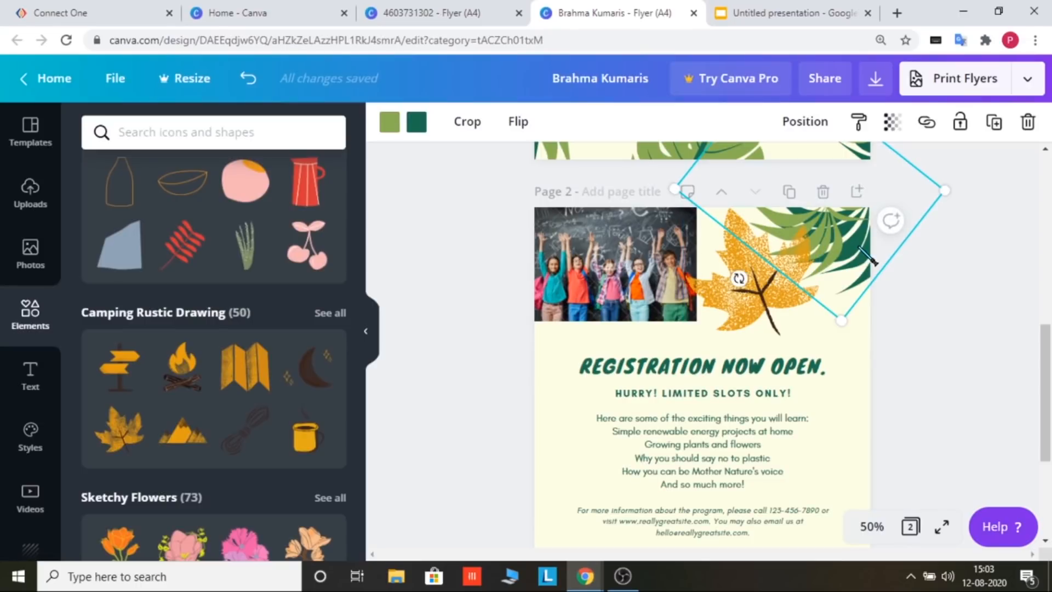
key(Delete)
drag(789, 283, 838, 276)
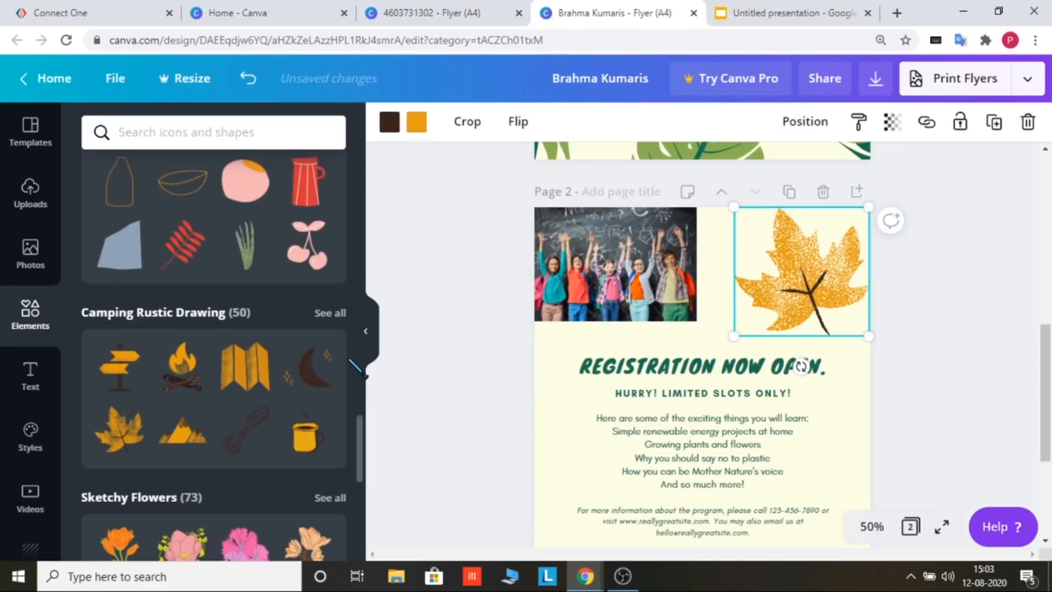
Search the elements library for "contact" and look through the matching icons
drag(363, 470, 376, 551)
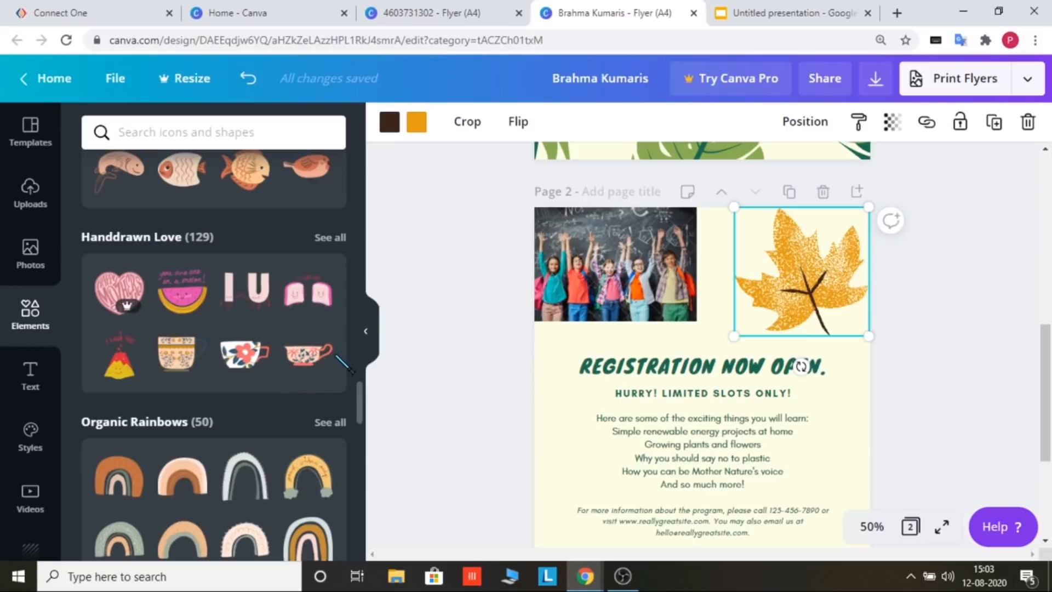
click(207, 139)
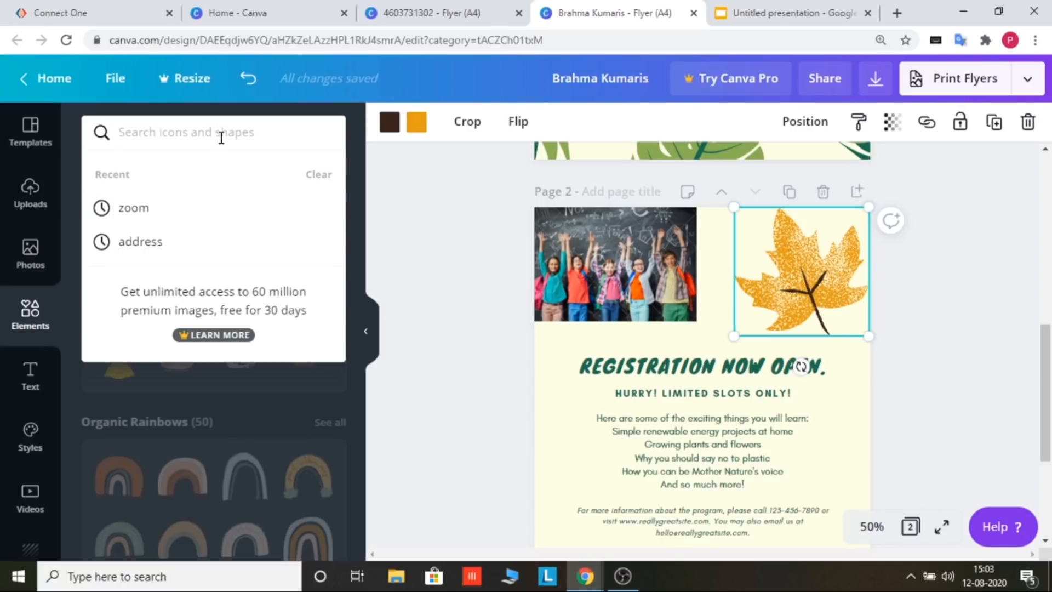
text(contact)
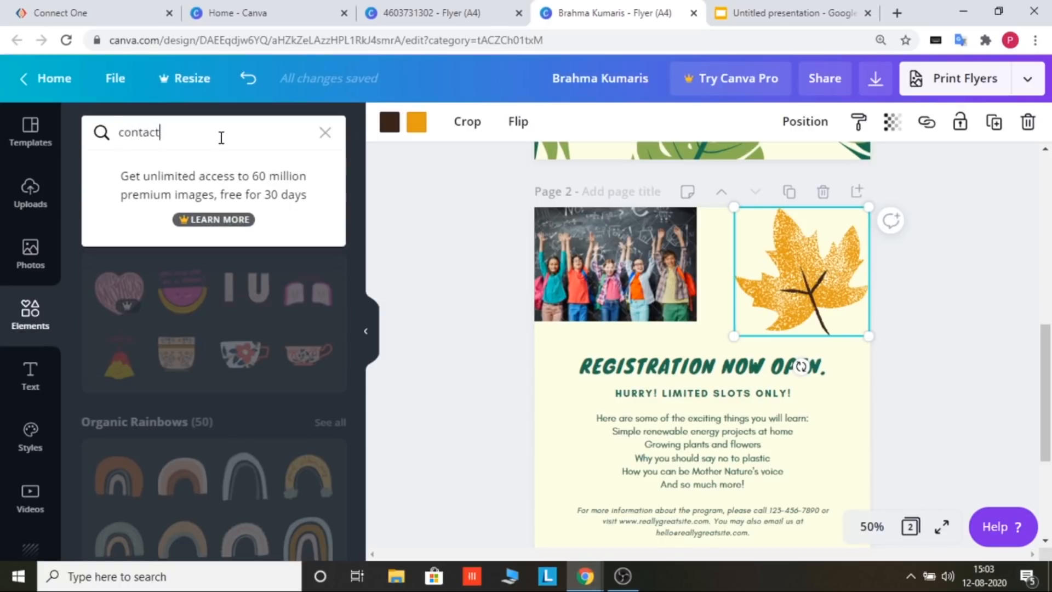
key(Return)
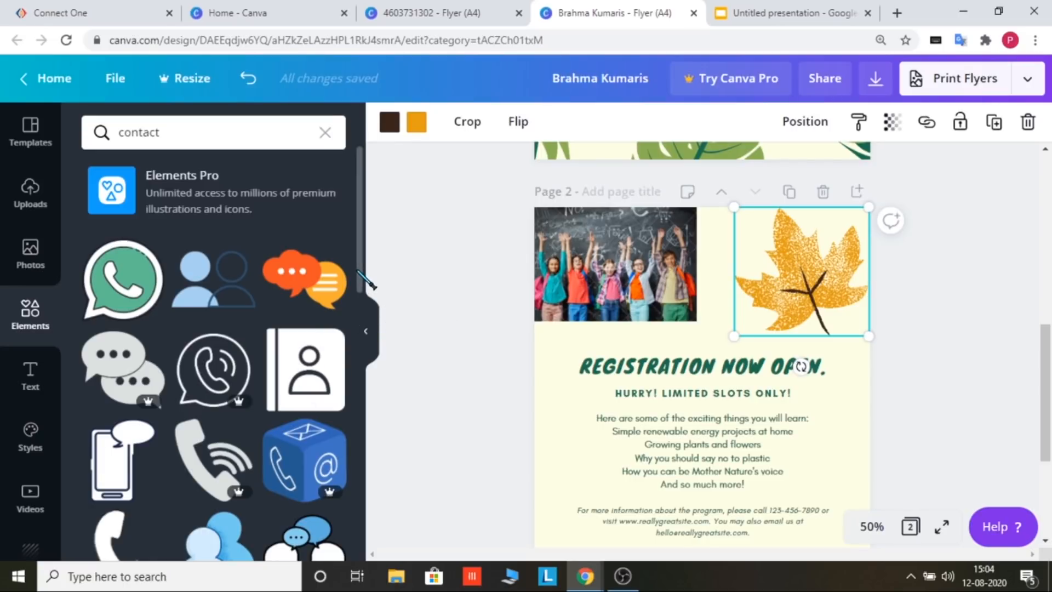
drag(357, 270, 371, 341)
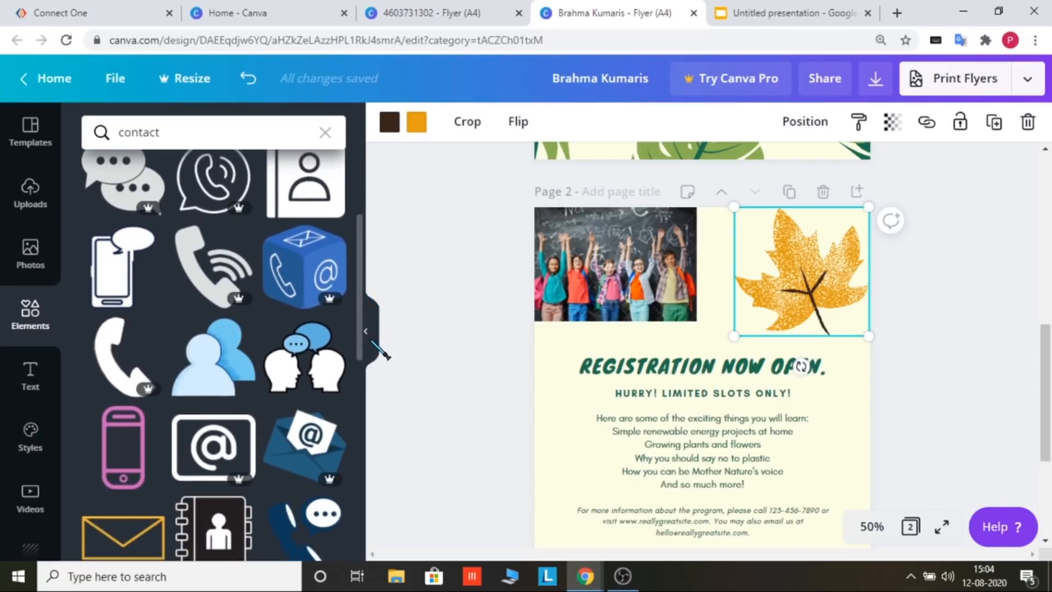
scroll(370, 335, down, 3)
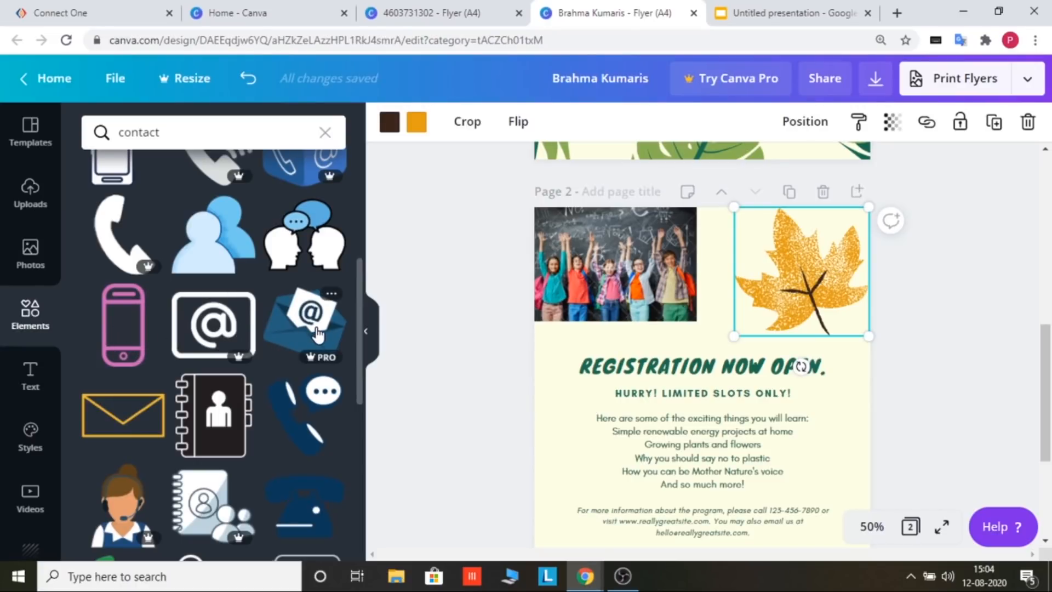
scroll(370, 334, down, 5)
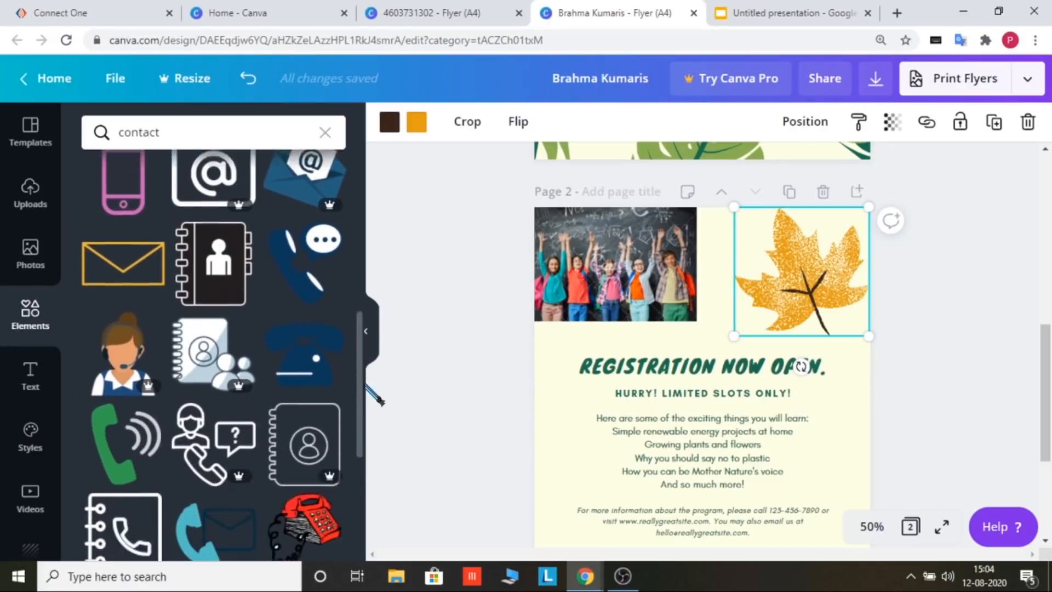
scroll(387, 448, down, 6)
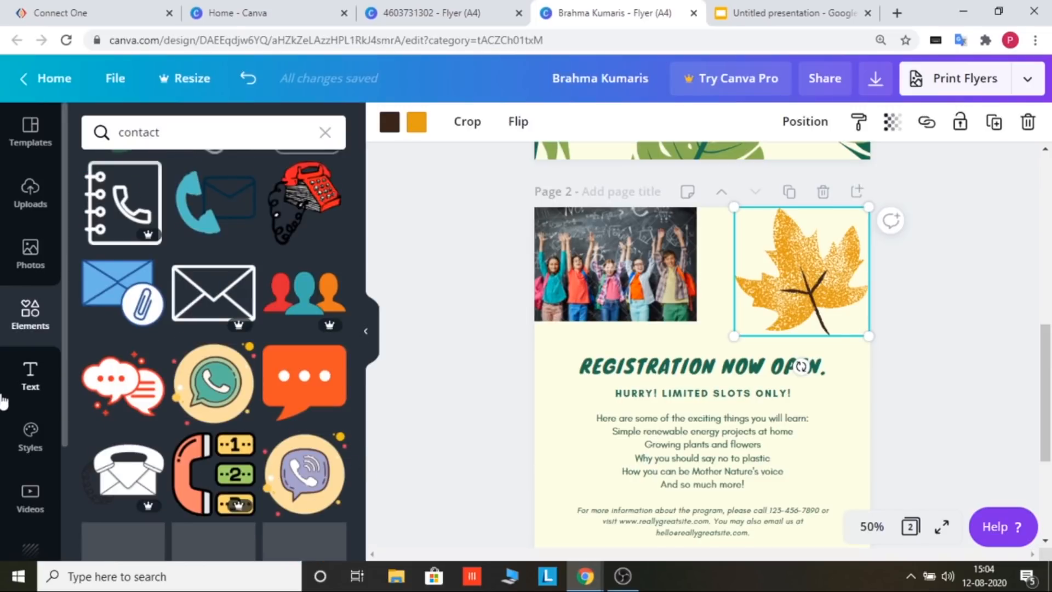
Search the text styles for "free" and clear the search again
click(42, 392)
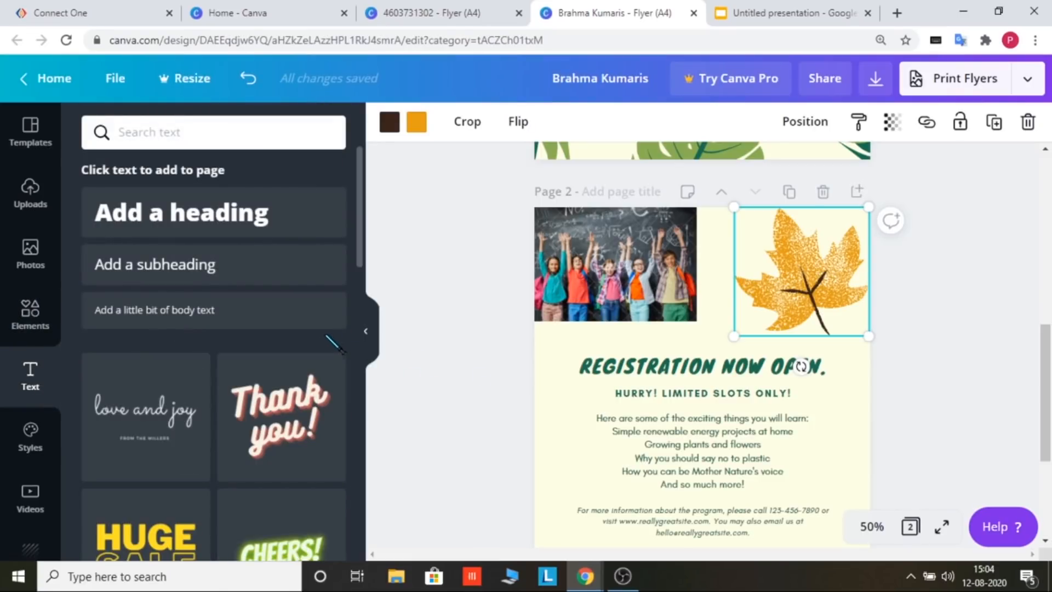
drag(361, 253, 340, 207)
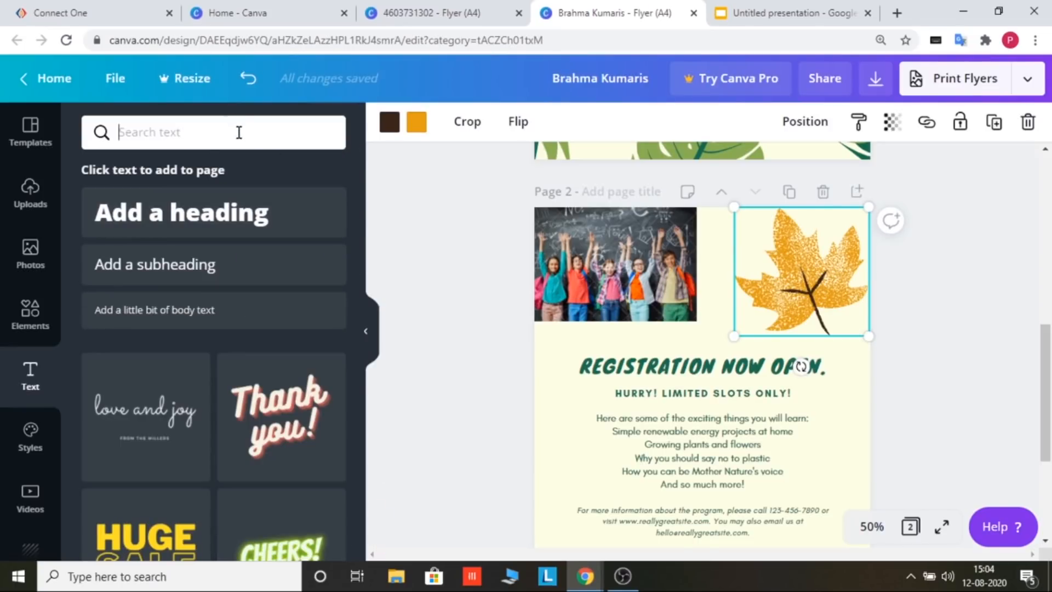
text(free)
key(Return)
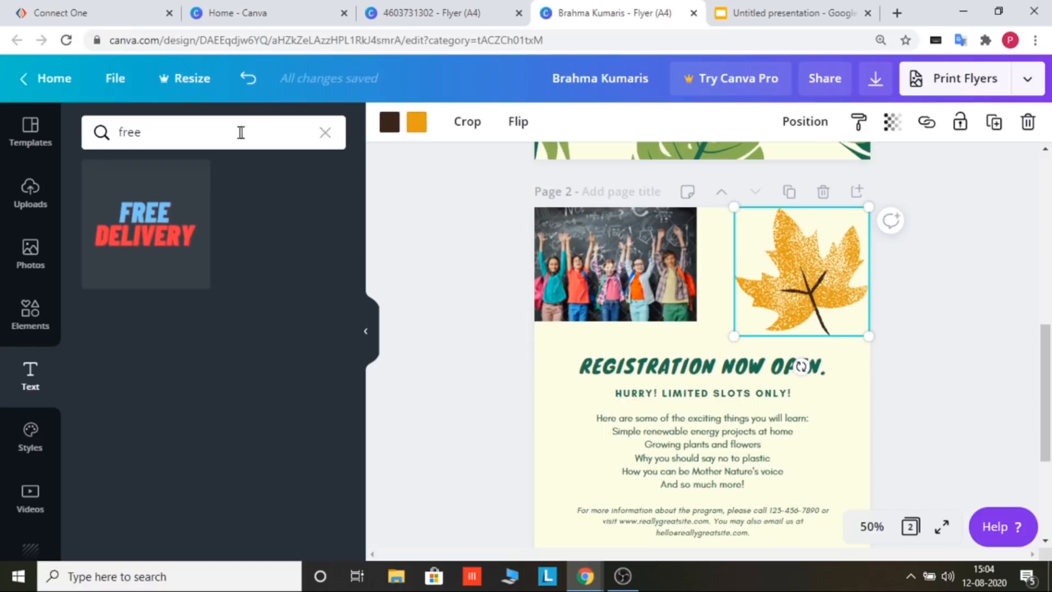
click(327, 134)
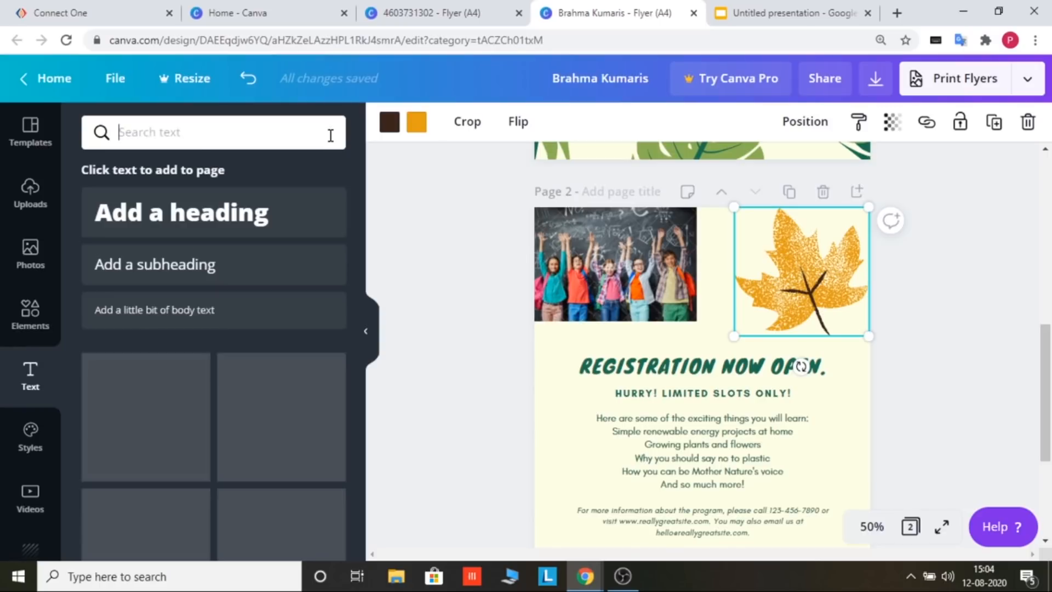
Add a heading reading "Free", shrink it to size 39.5 and move it to the lower-right area of page 1
click(203, 217)
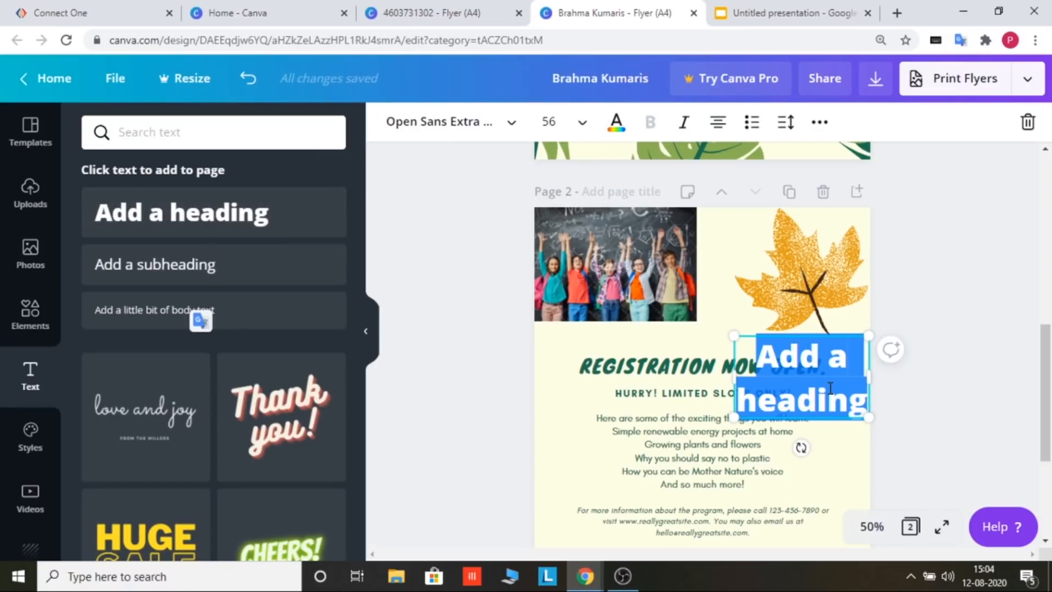
text(Free)
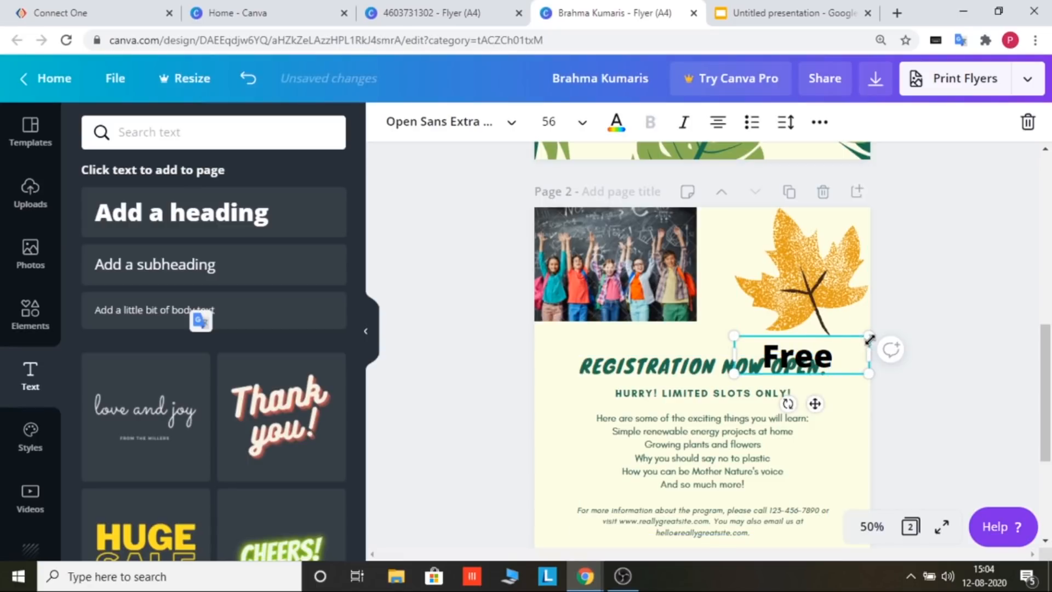
drag(869, 339, 820, 352)
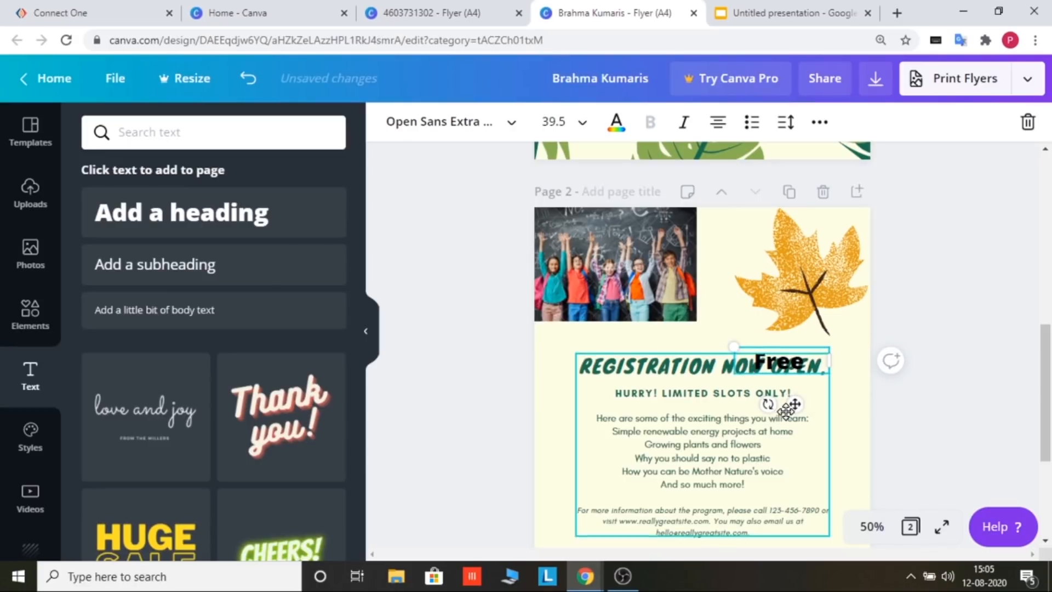
drag(791, 403, 833, 164)
Move the "Free" heading to the upper right of page 1, above the Brahma Kumaris line
drag(1047, 341, 1050, 232)
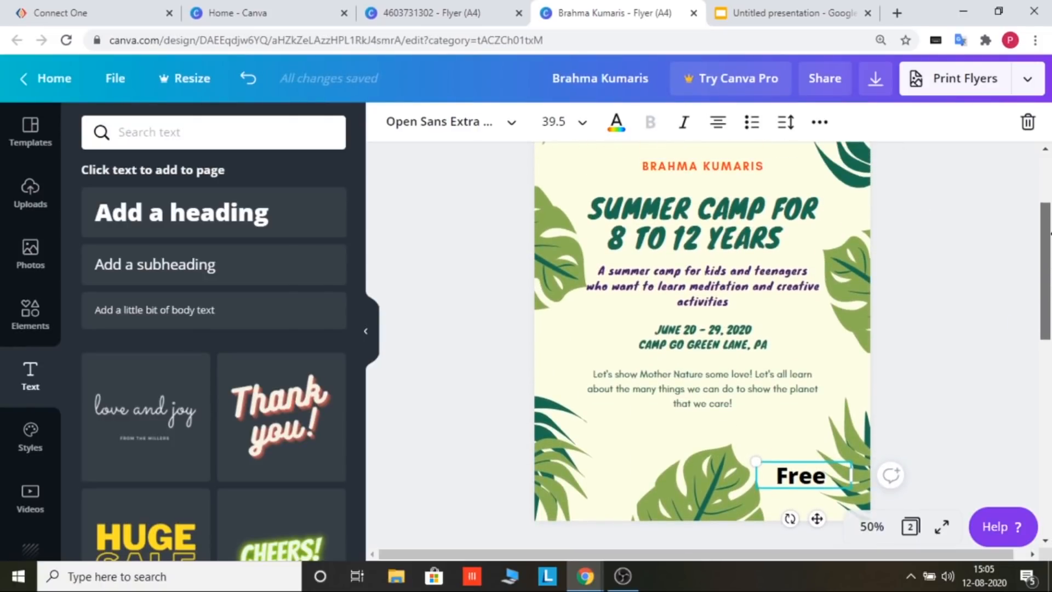
click(908, 418)
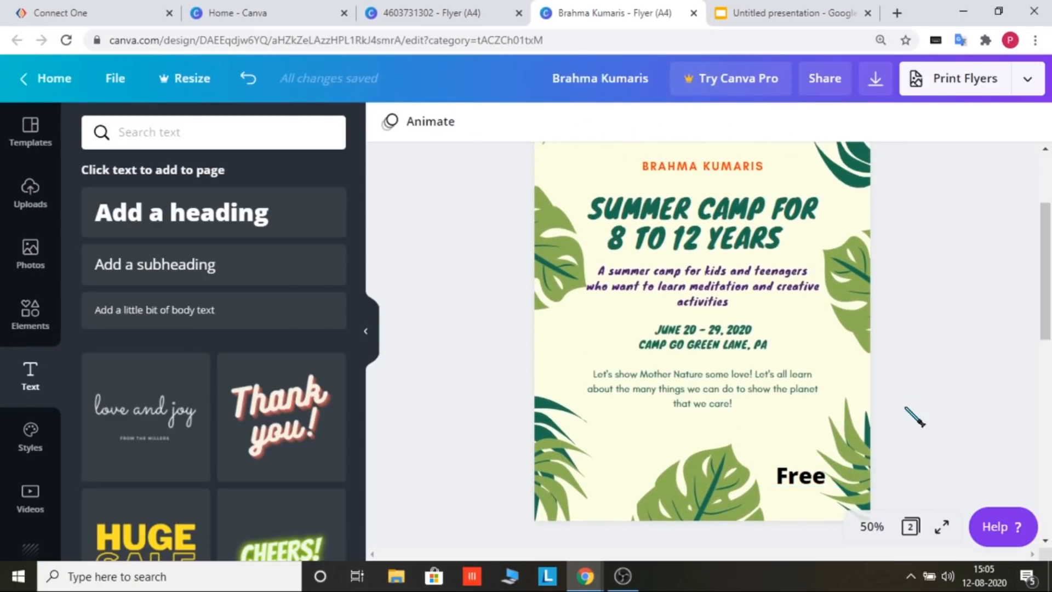
click(820, 475)
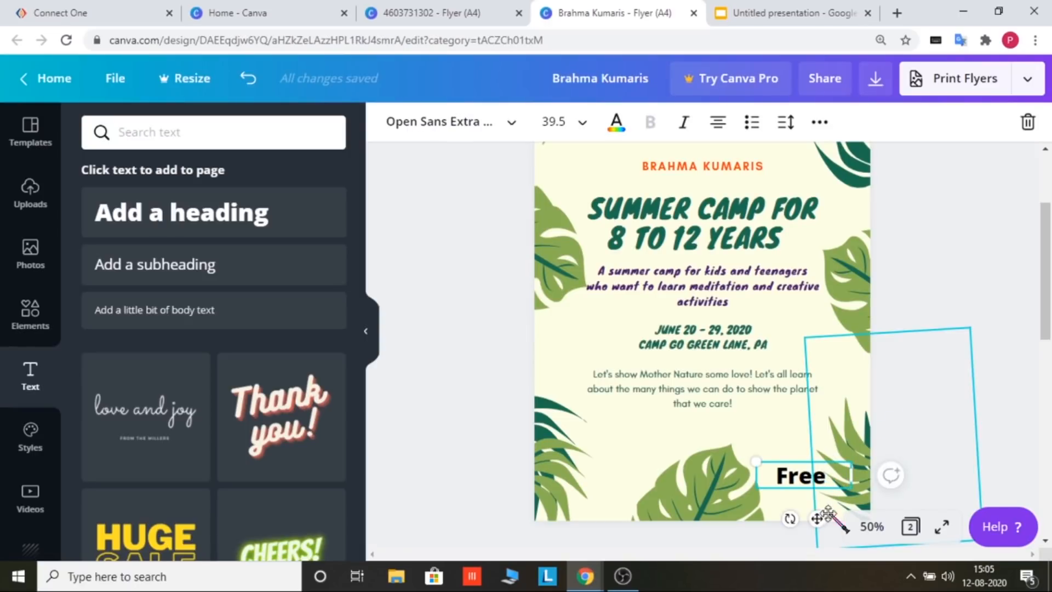
drag(815, 523, 801, 175)
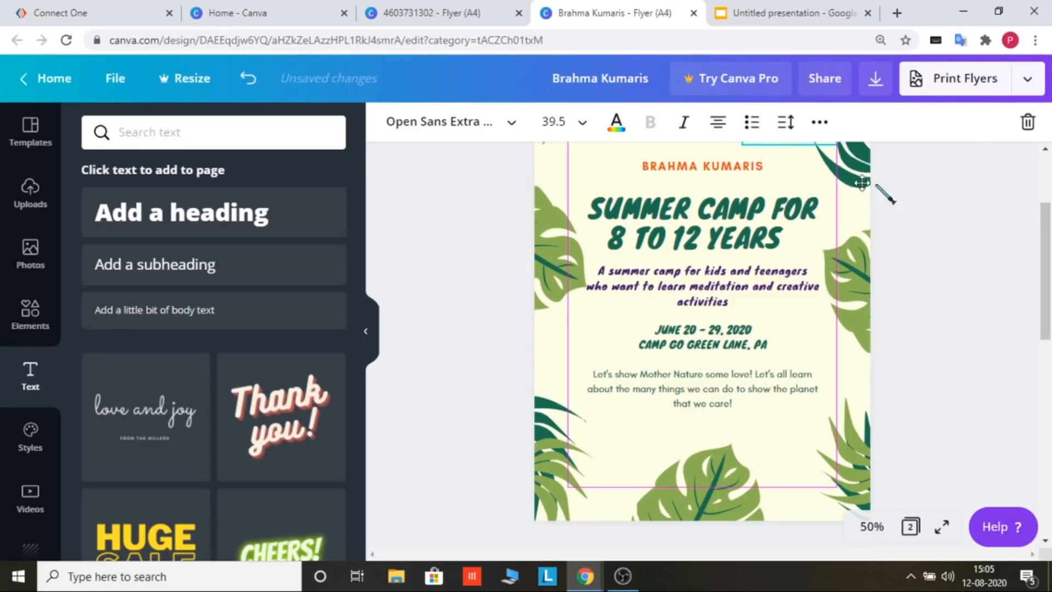
drag(1045, 256, 1045, 211)
click(918, 244)
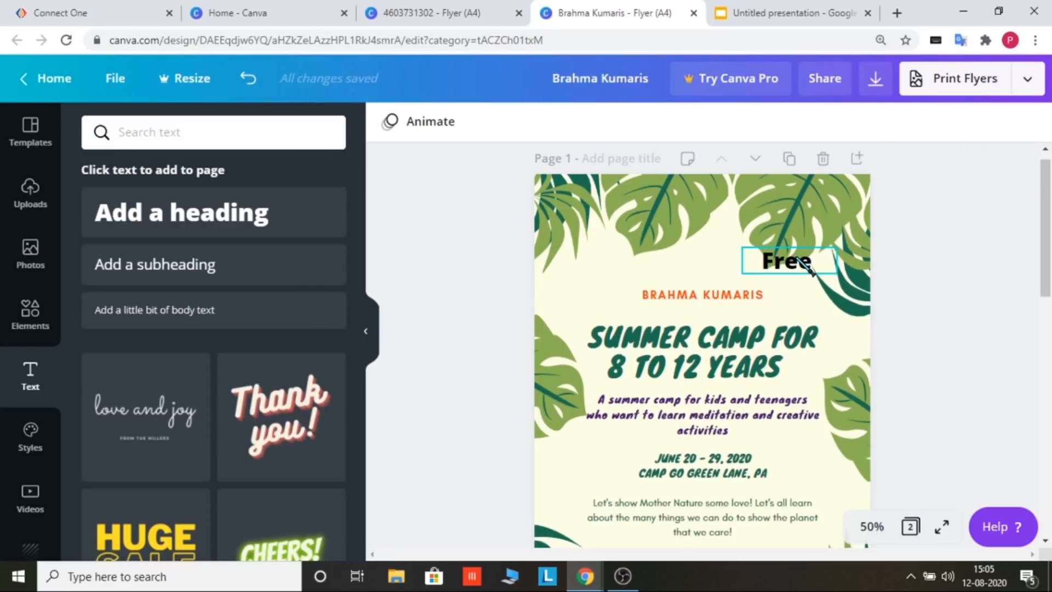
Remove the stray leaf copy at the top of page 1 and duplicate the "Free" heading just beside the original
click(706, 269)
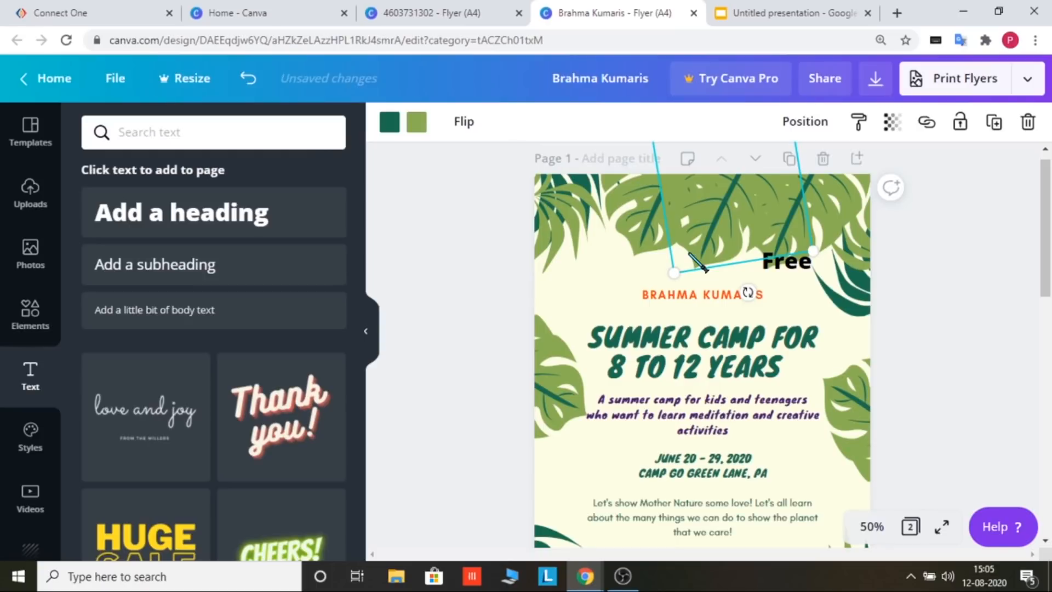
key(Delete)
click(810, 271)
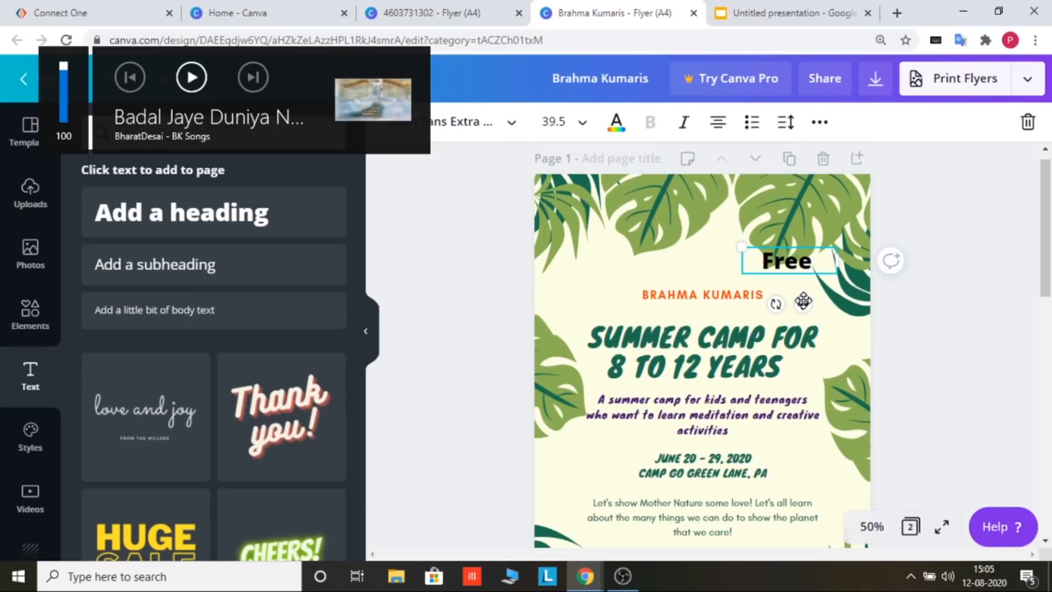
drag(804, 303, 781, 312)
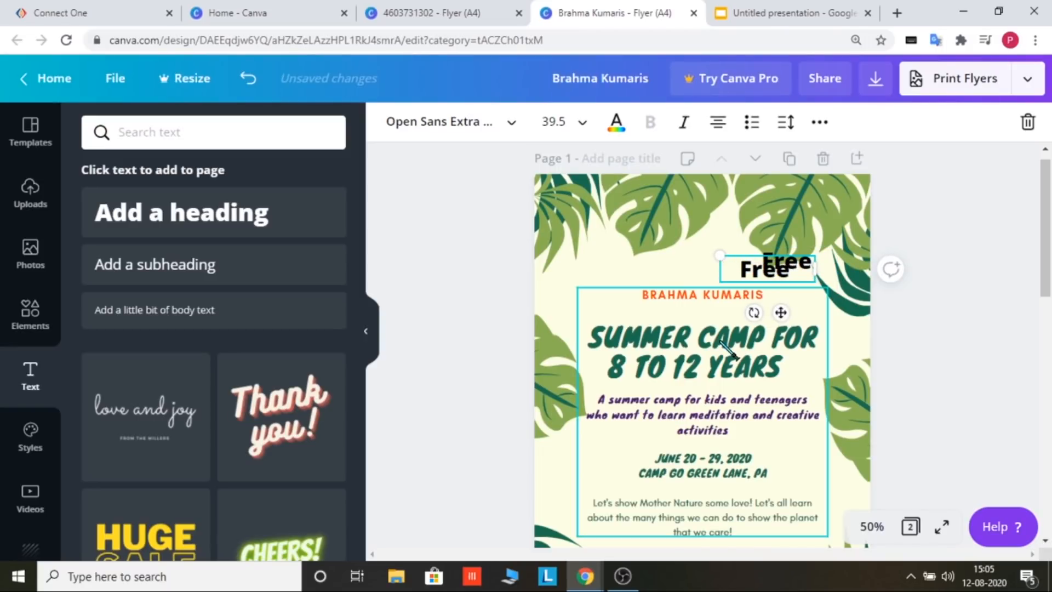
Mute the computer's sound and stop the background song
key(XF86AudioRaiseVolume)
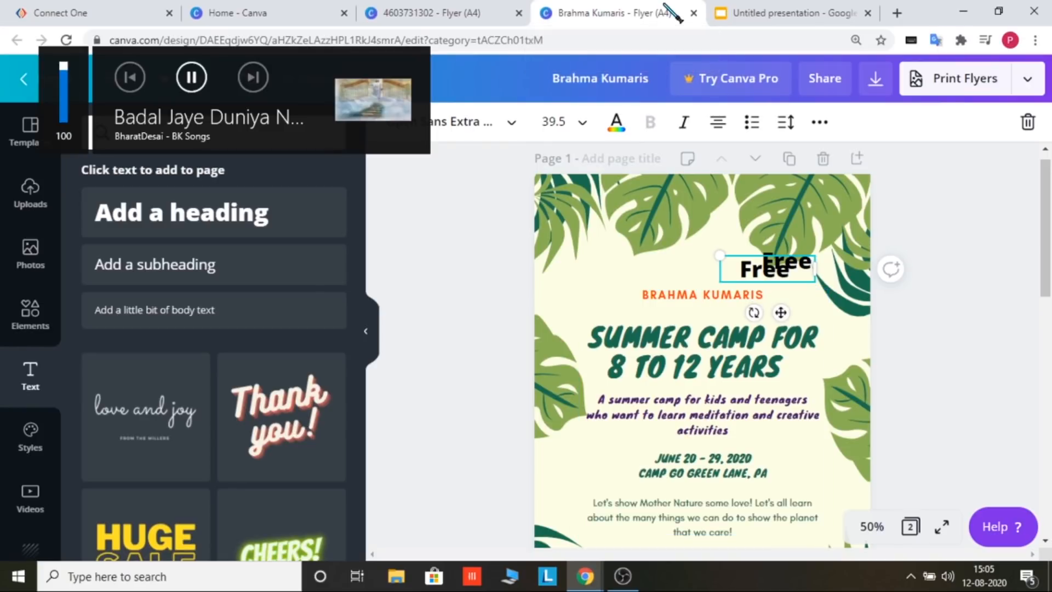
key(XF86AudioMute)
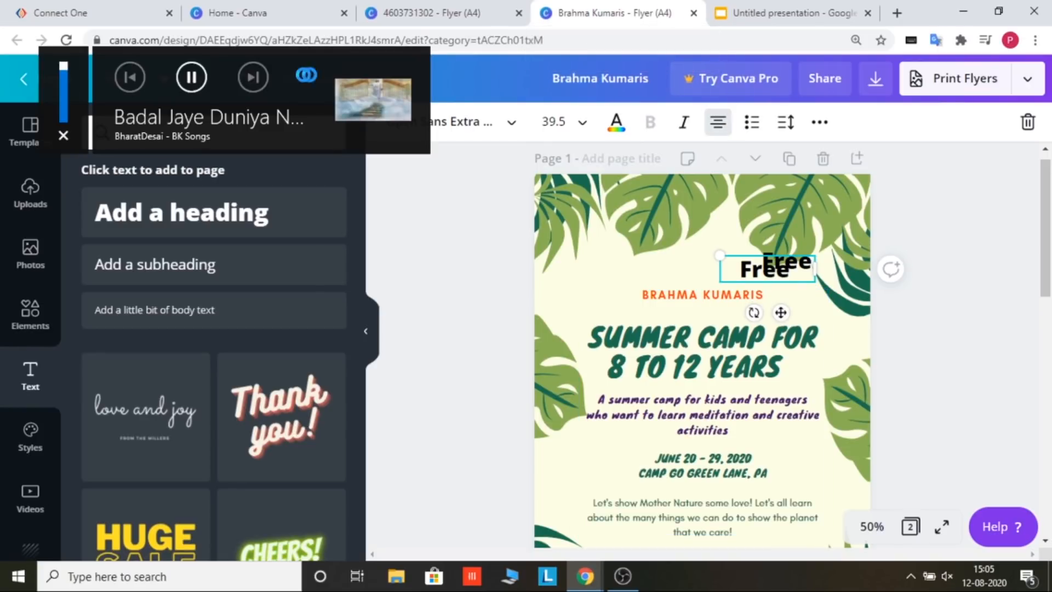
click(197, 80)
click(192, 78)
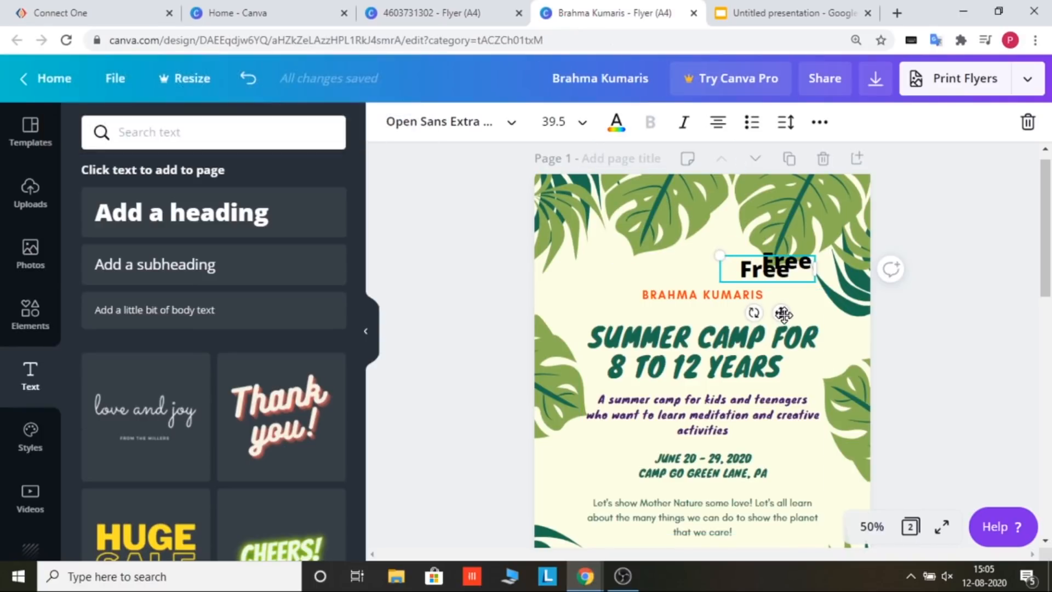
Move the "Free" copy to the upper left of page 1, tilting it upward and the original heading downward to the right
drag(781, 312, 576, 261)
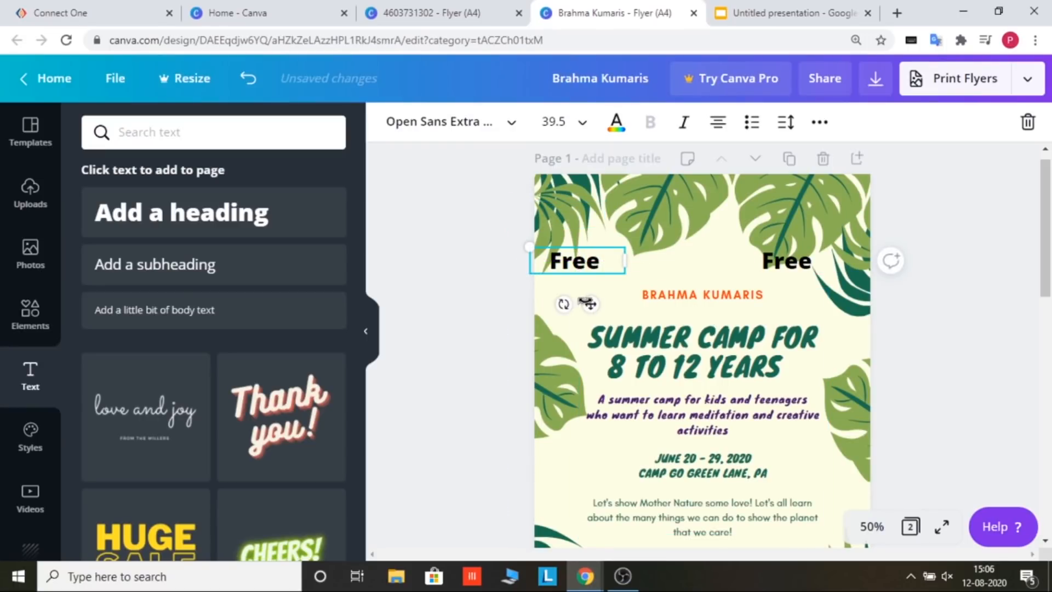
drag(563, 304, 599, 283)
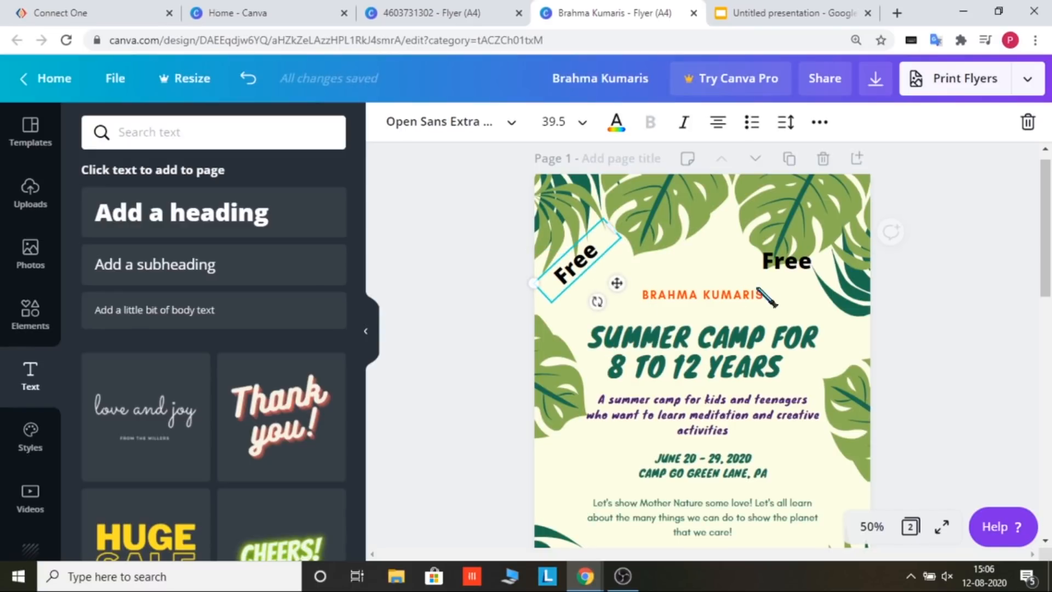
click(804, 267)
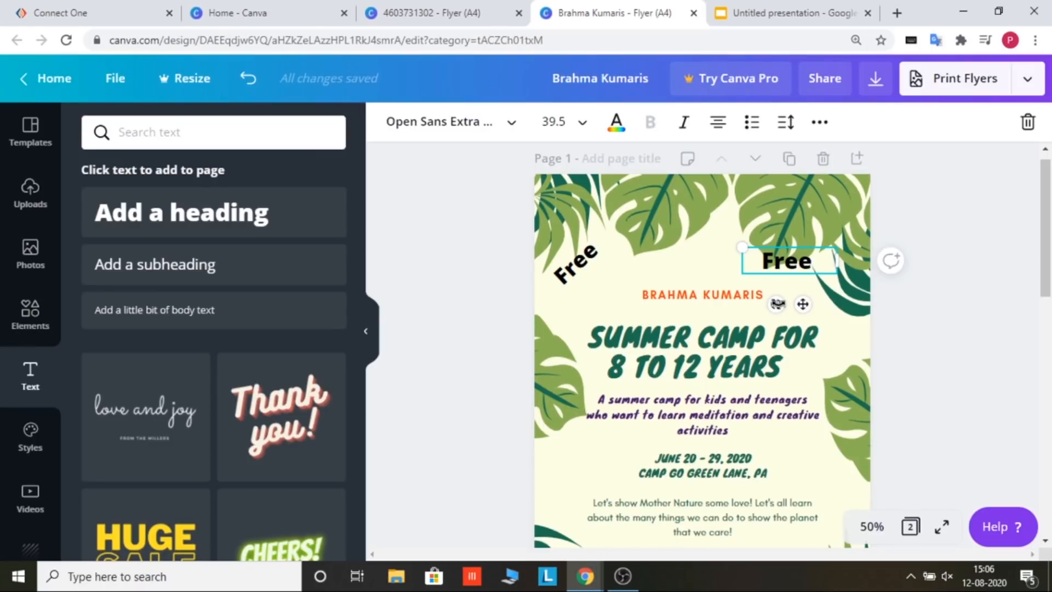
drag(769, 284, 782, 301)
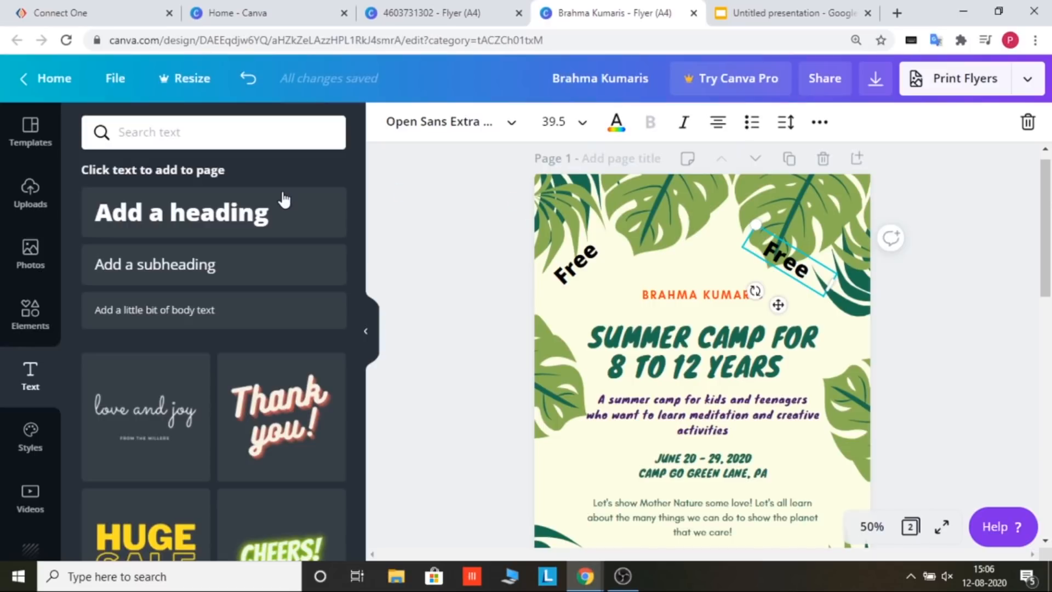
Browse the available font and color style sets and the stock video categories
click(33, 442)
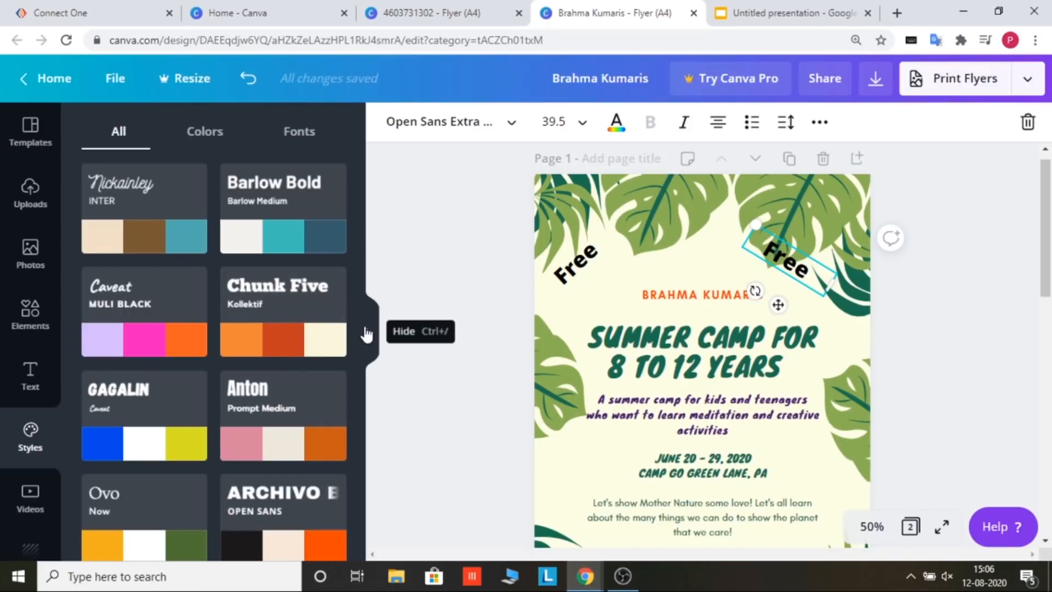
scroll(363, 234, down, 10)
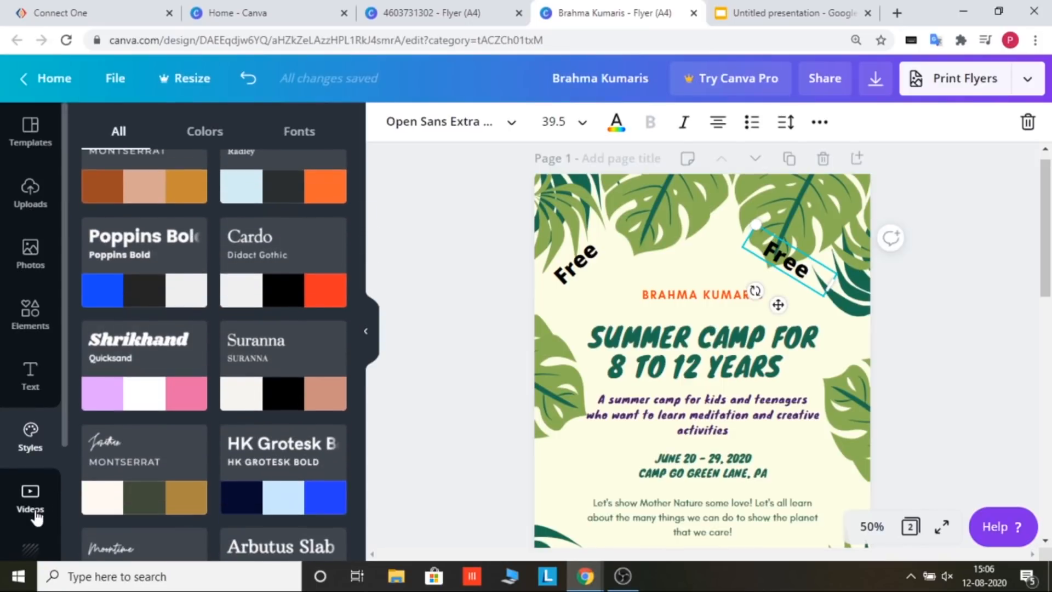
click(35, 513)
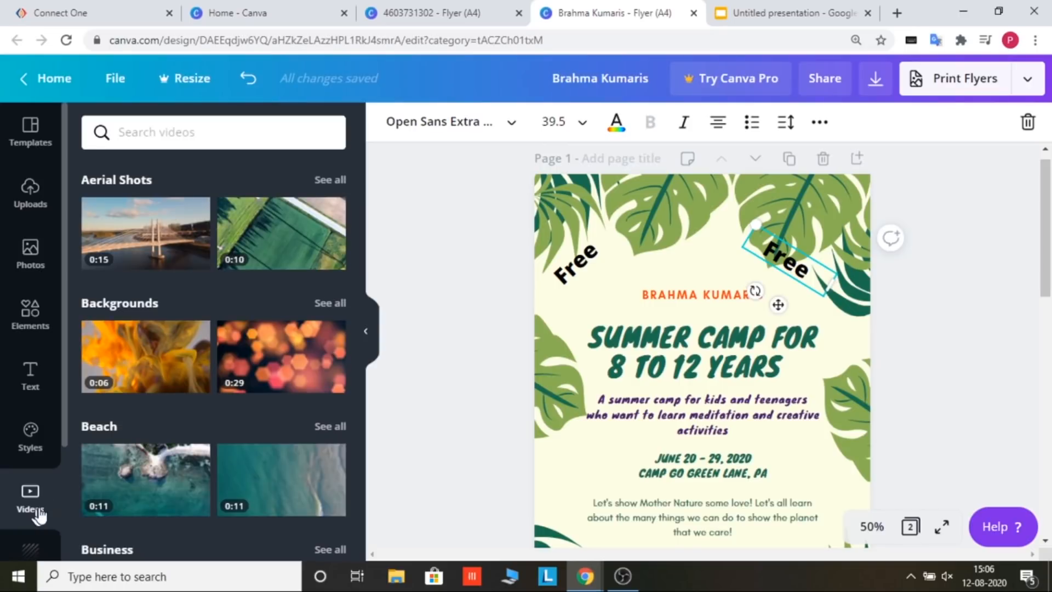
mouse_move(301, 353)
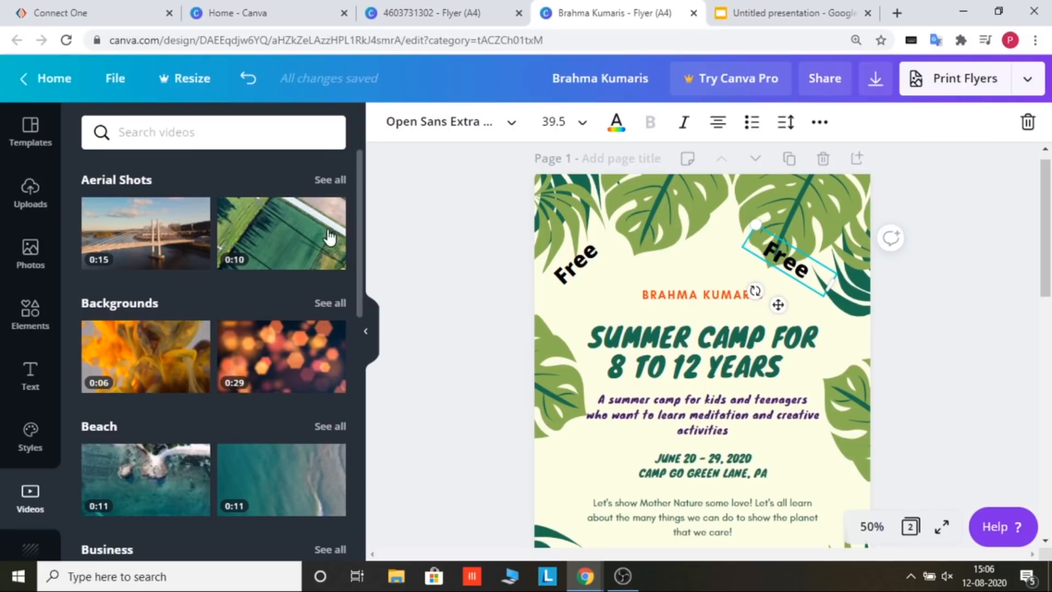
drag(365, 238, 366, 292)
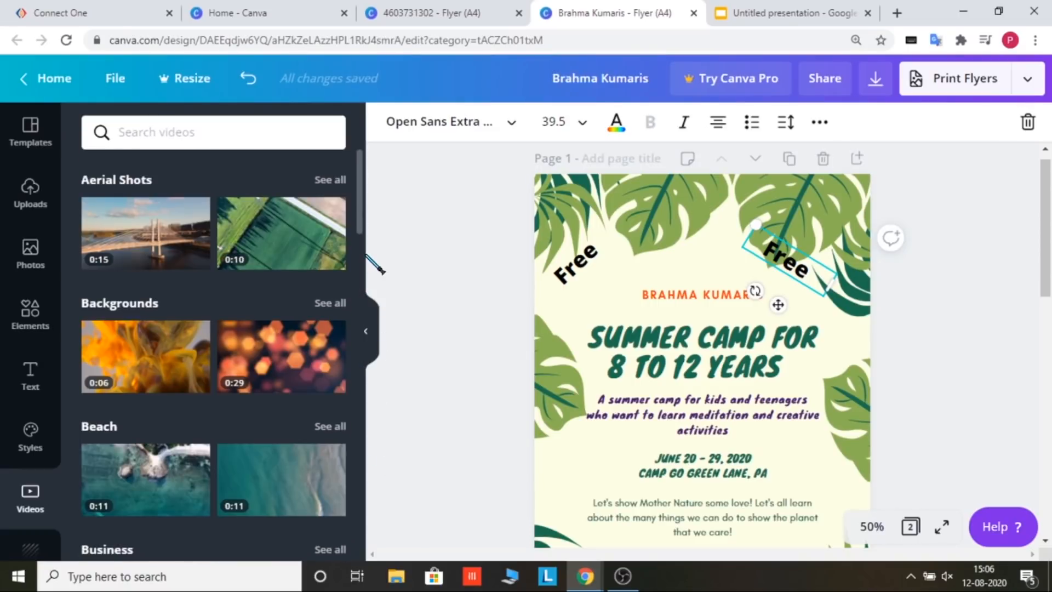
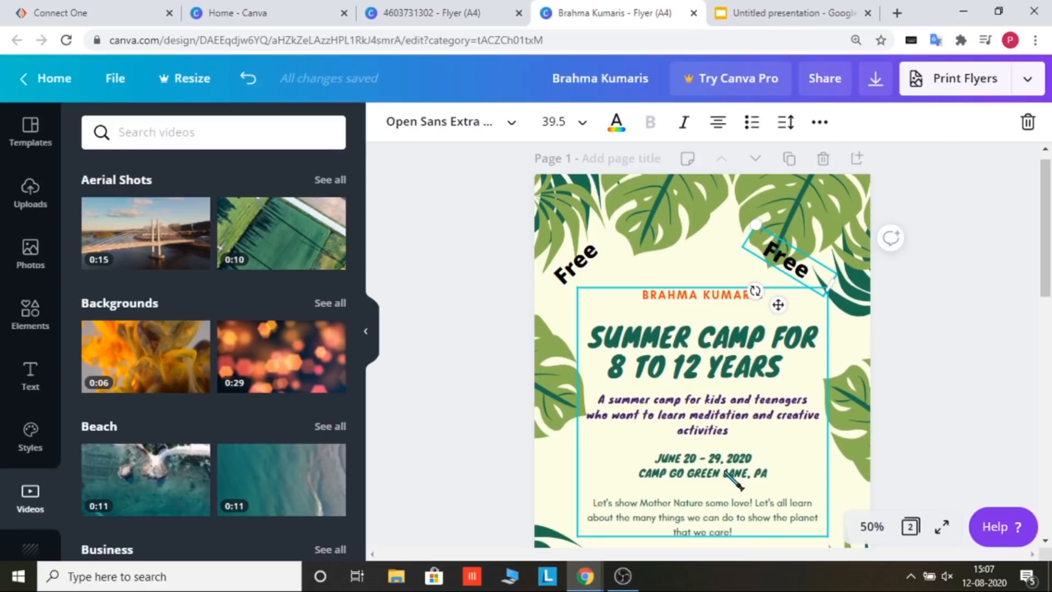
Delete the "Hurry! Limited slots only!" line and the remaining "Registration now open" text group from page 2
click(710, 518)
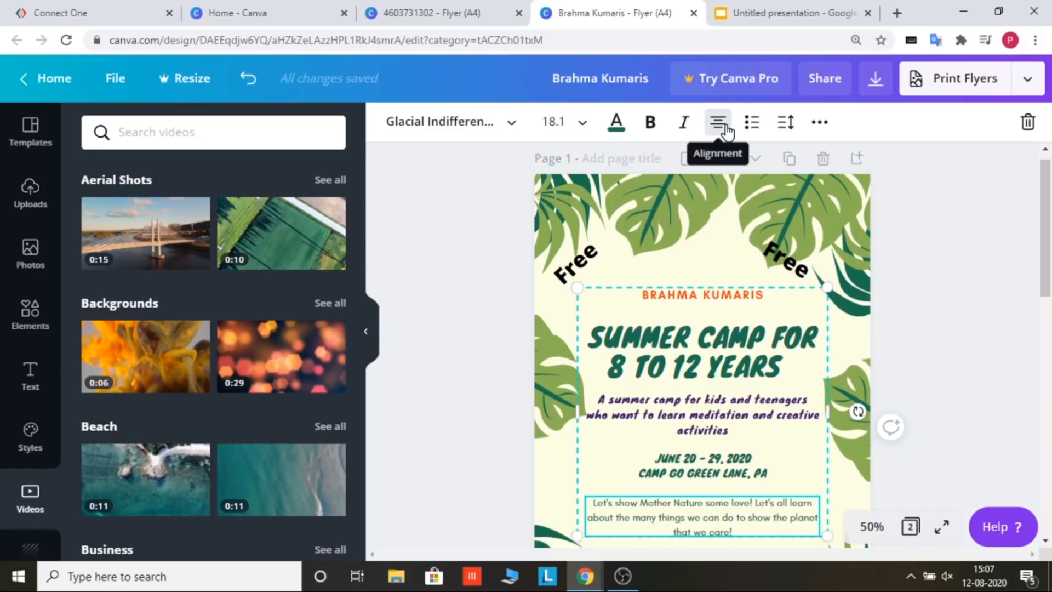
drag(1045, 195, 1049, 409)
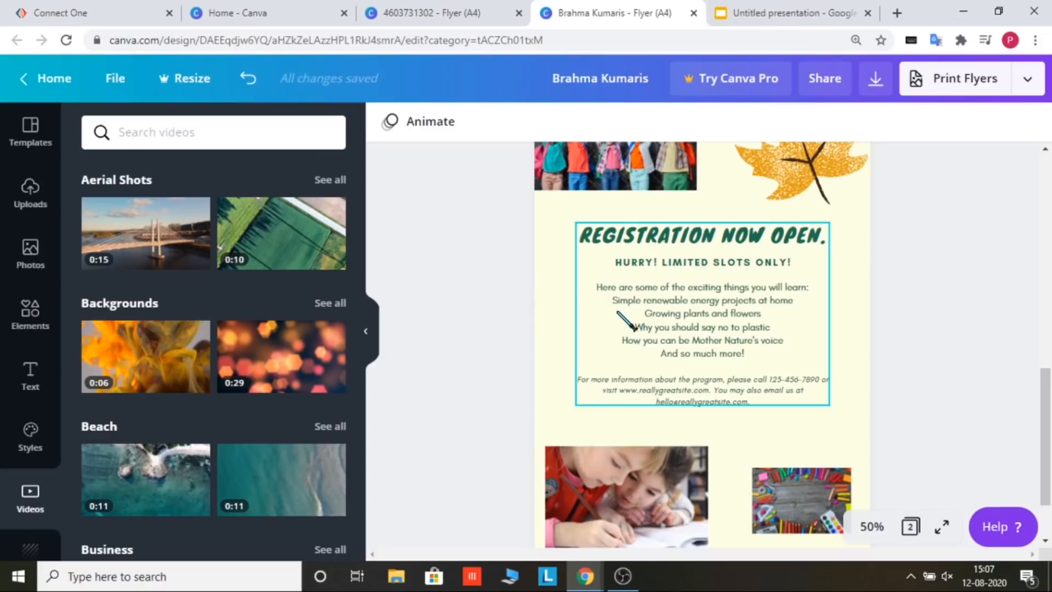
click(616, 267)
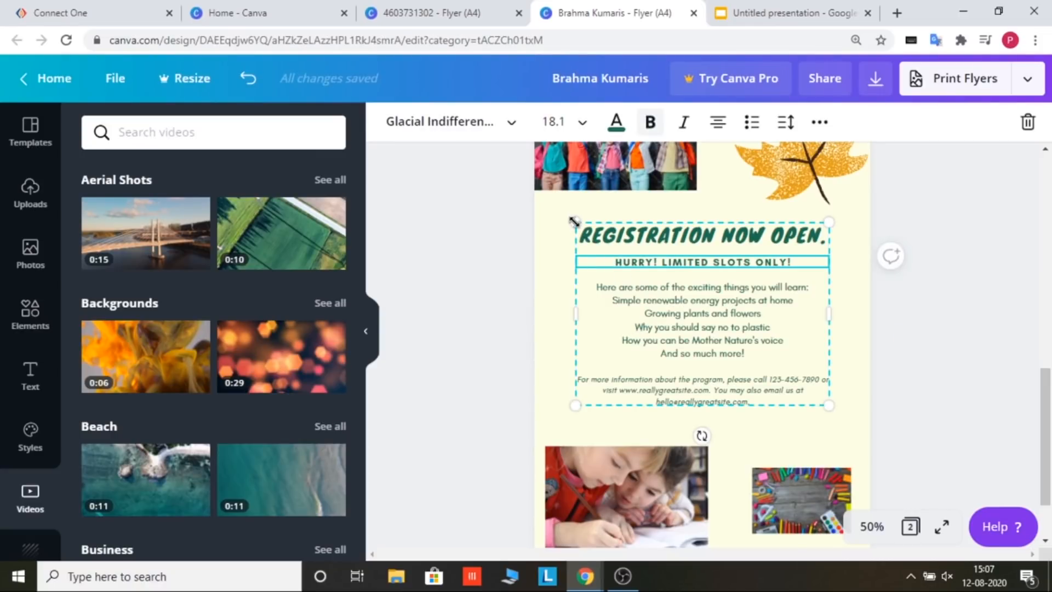
key(Delete)
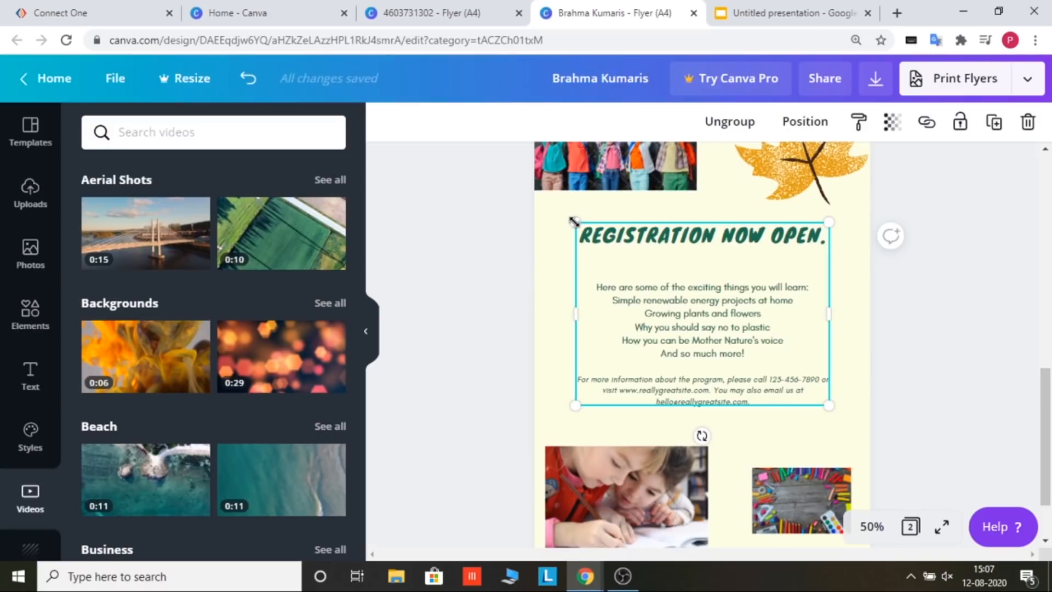
key(Delete)
click(649, 283)
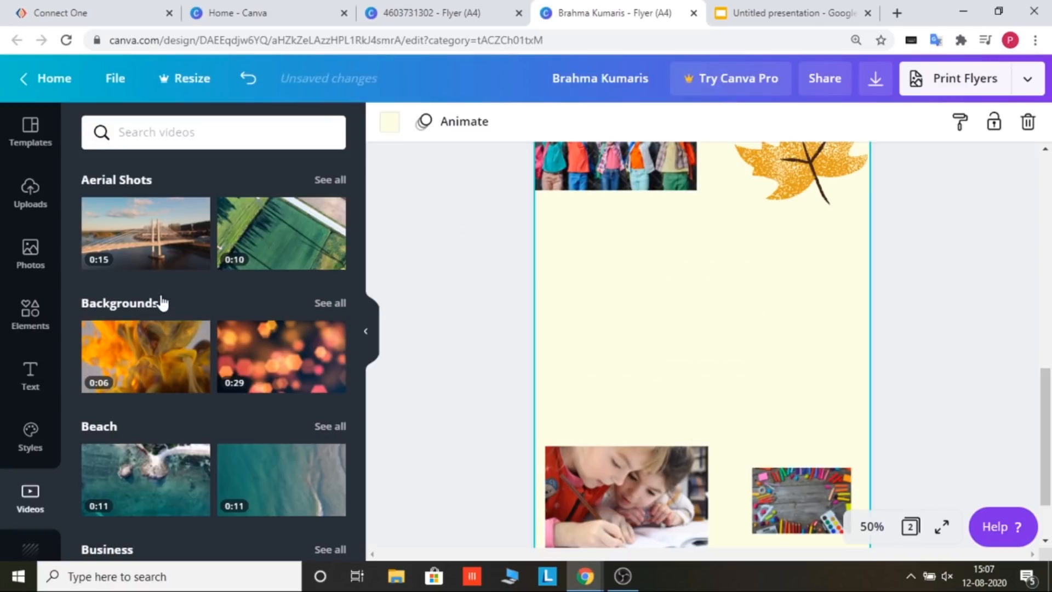
Add a subheading reading "Fun Games" on one line in the empty middle area of page 2
click(29, 378)
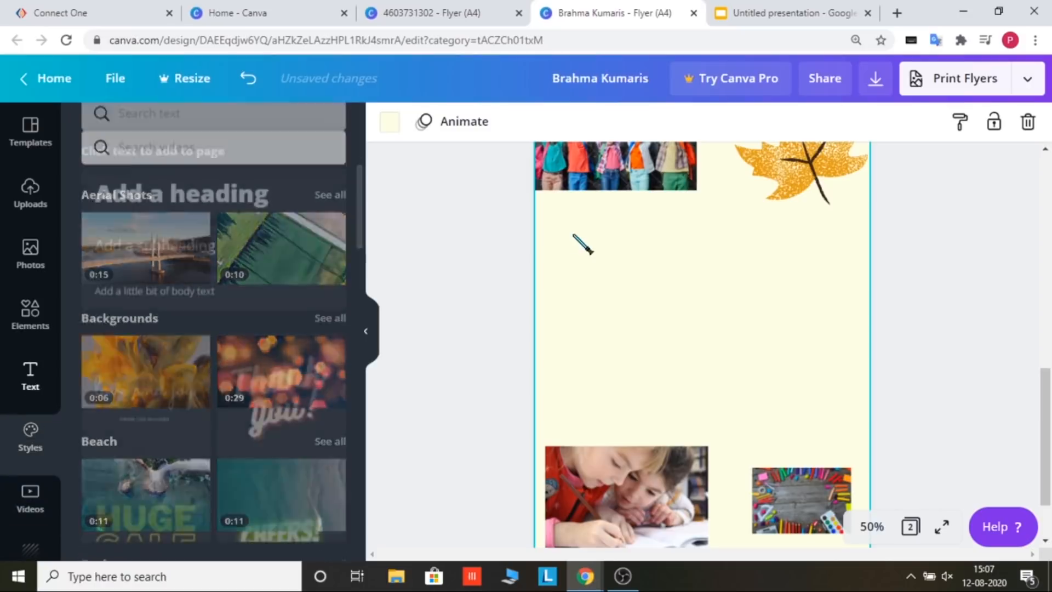
click(477, 246)
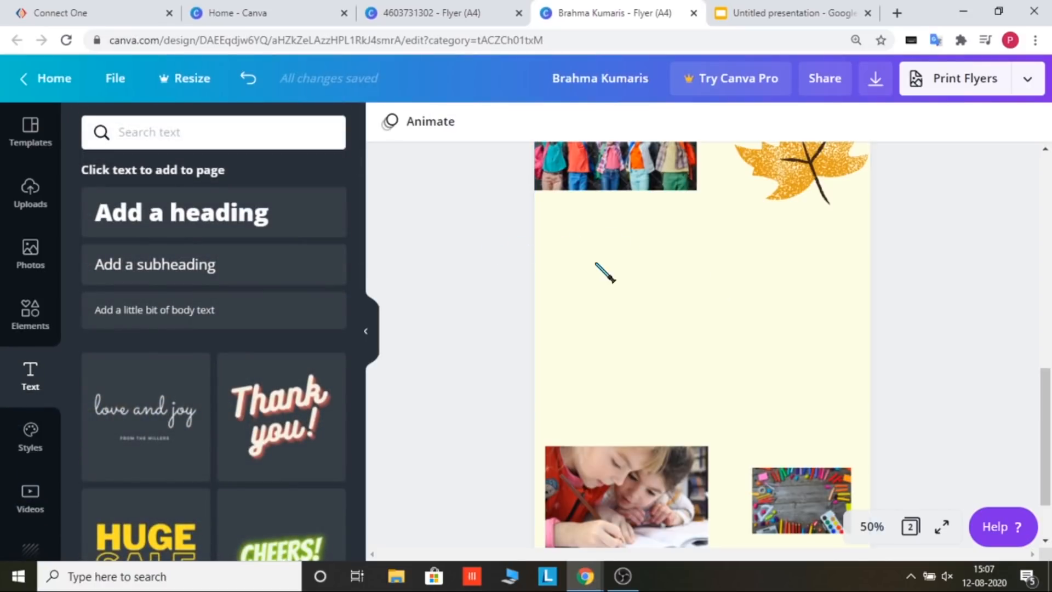
click(198, 270)
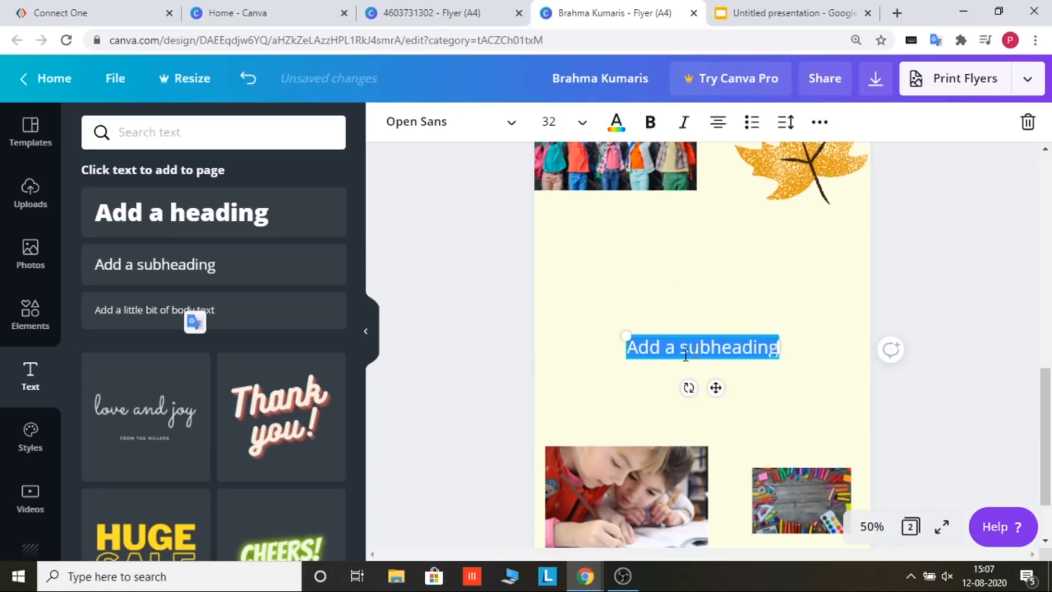
click(697, 347)
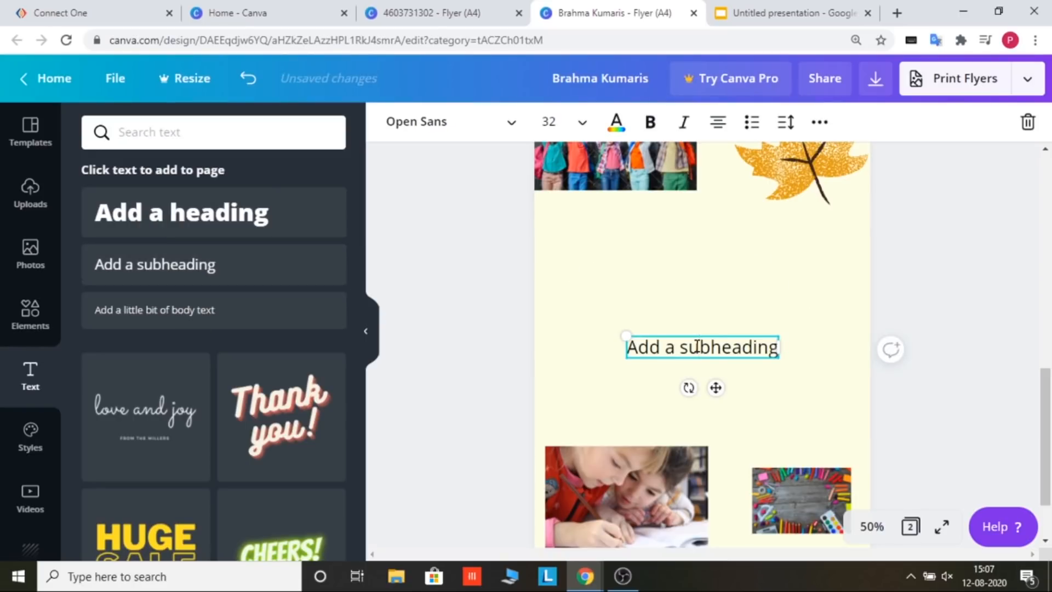
text(Fun Game)
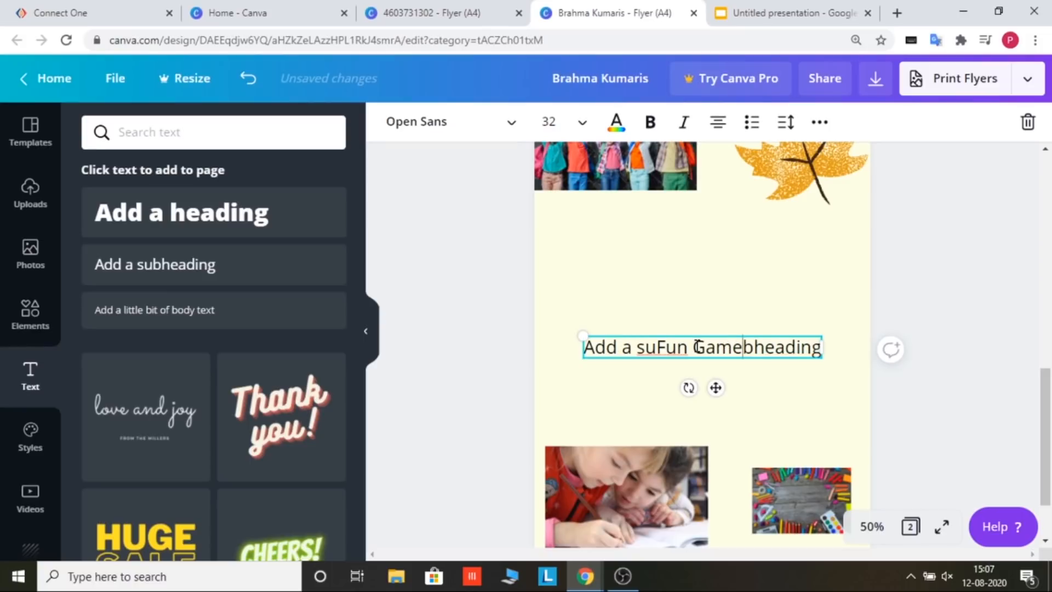
text(s)
key(Delete)
key(Delete)
key(Delete)
key(Delete)
key(Delete)
key(Delete)
key(Delete)
key(Delete)
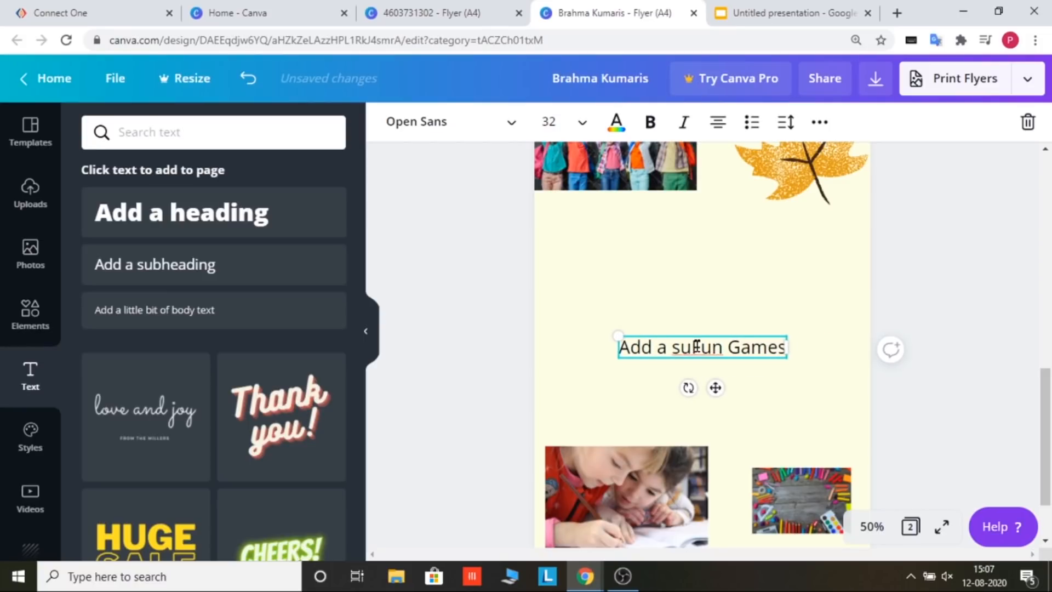
key(Left)
key(Left)
key(Left)
key(Left)
key(Left)
key(Left)
key(Left)
key(Delete)
key(Delete)
key(Delete)
key(BackSpace)
key(BackSpace)
key(BackSpace)
key(BackSpace)
key(BackSpace)
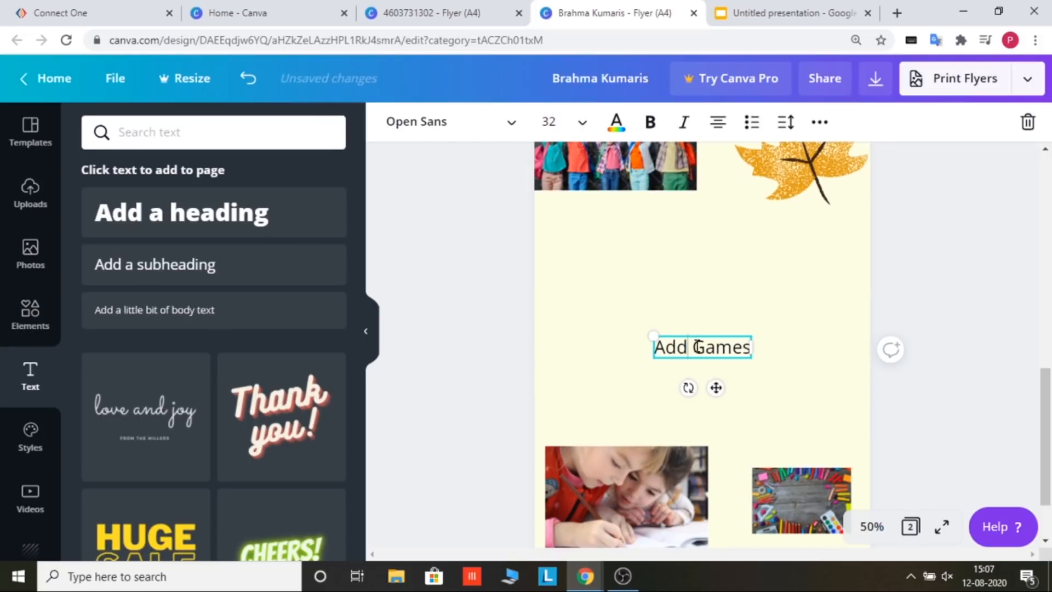
key(BackSpace)
key(BackSpace)
key(BackSpace)
key(BackSpace)
text(Fun)
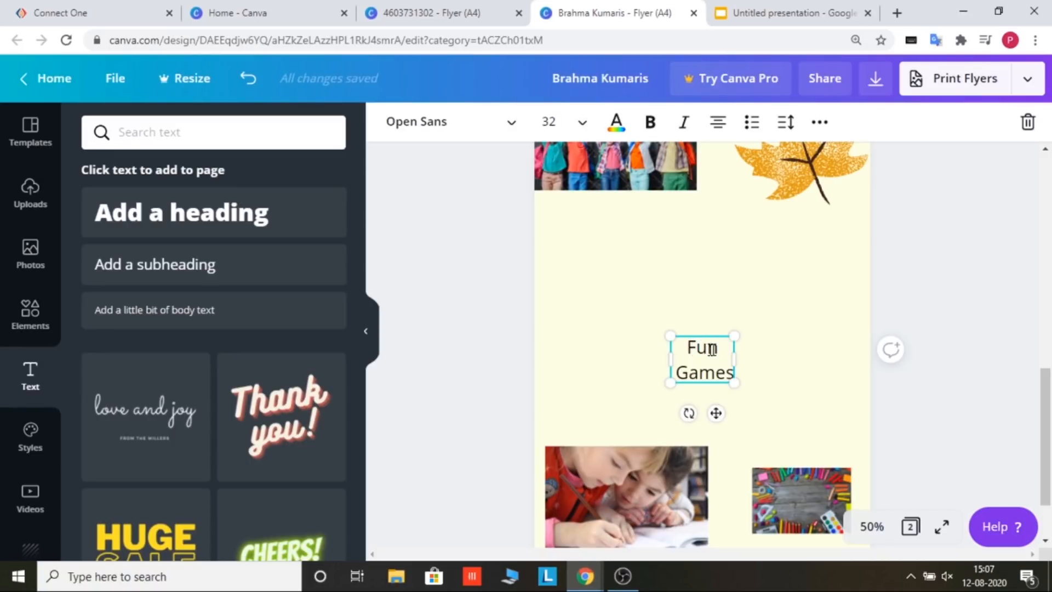
key(ctrl+z)
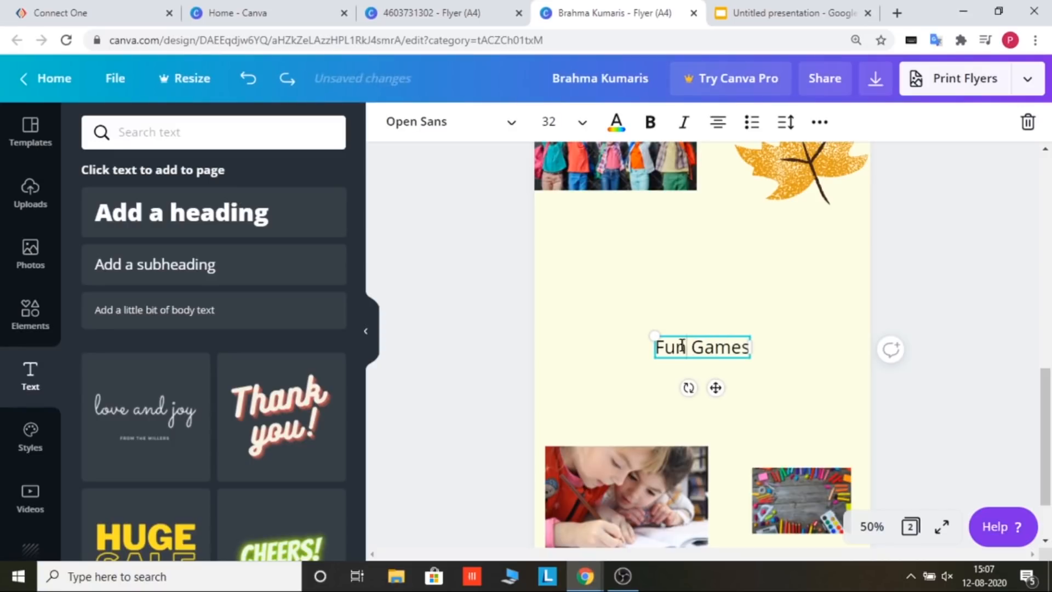
Turn the "Fun Games" text into a bulleted list item and check its spacing options
click(750, 126)
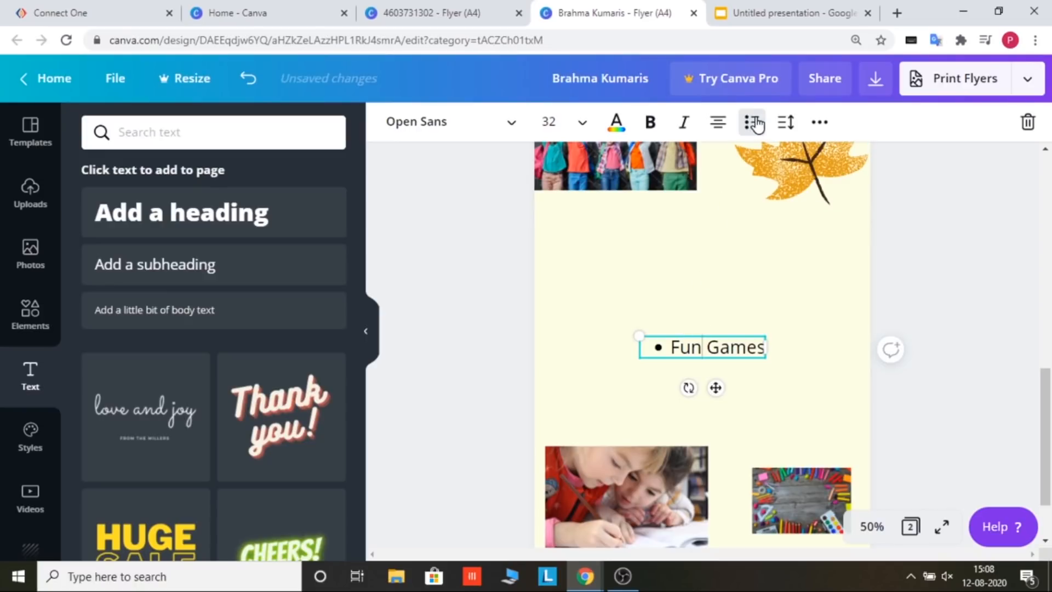
click(788, 122)
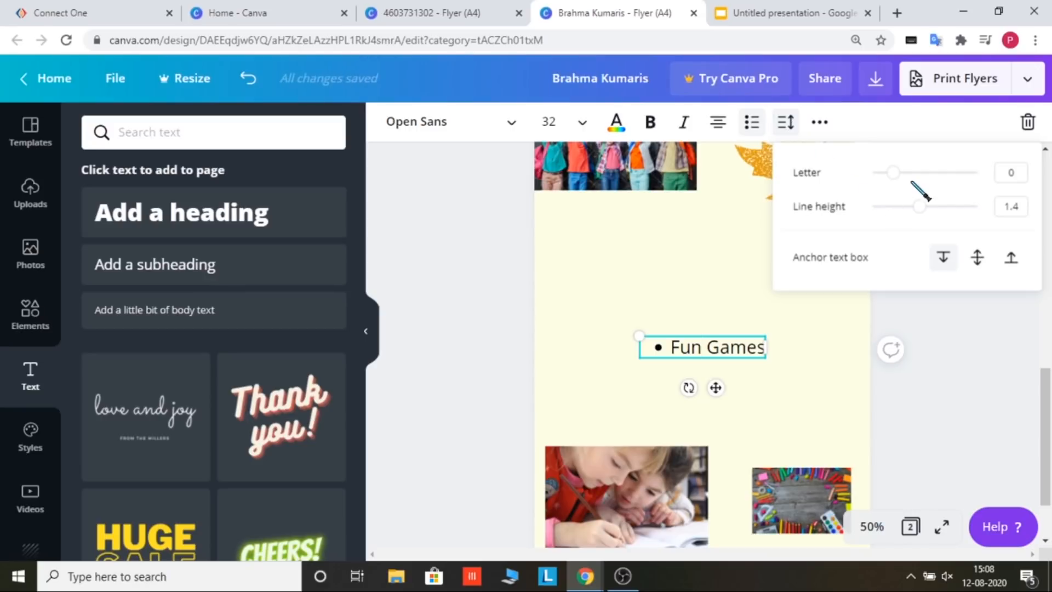
click(784, 345)
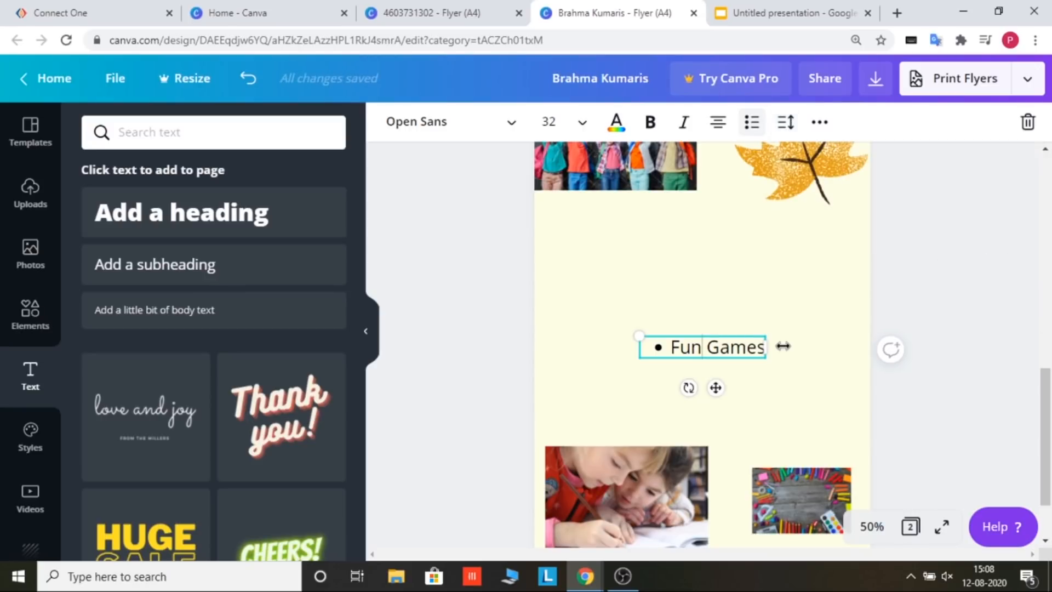
click(660, 314)
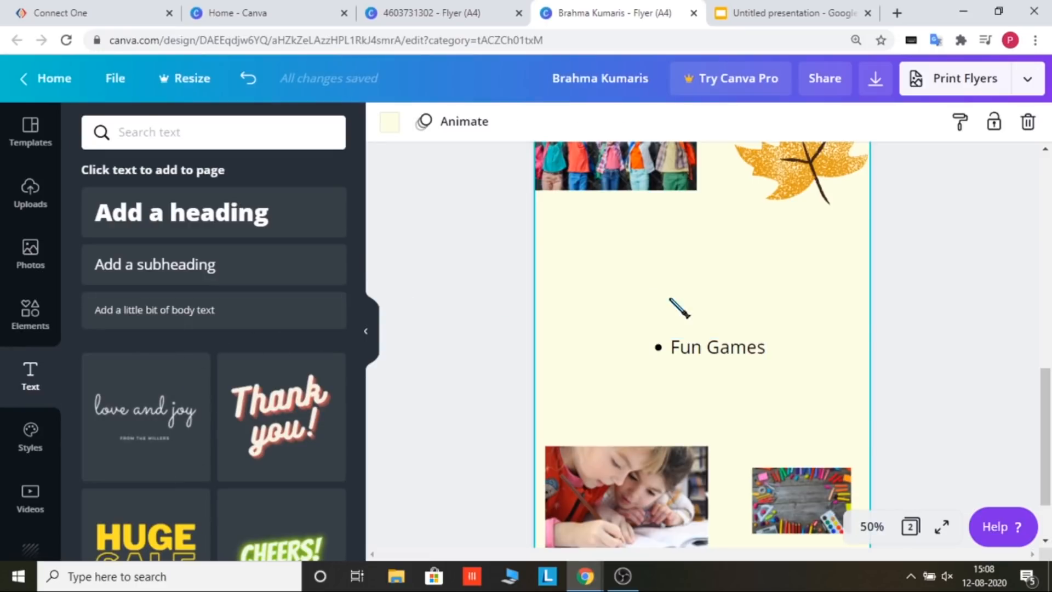
click(710, 372)
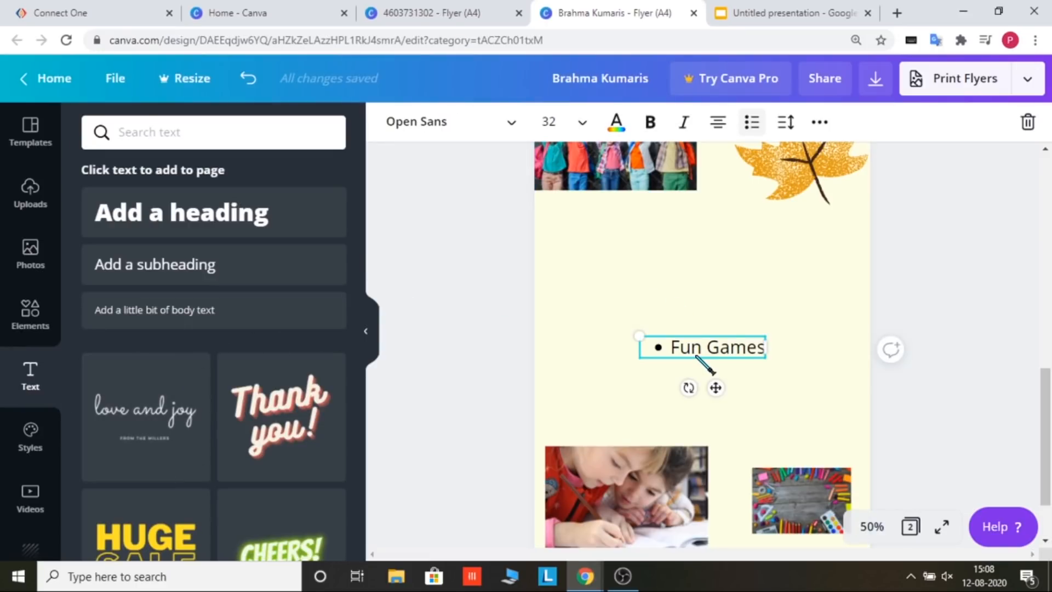
Duplicate the "Fun Games" bullet, place the copy below the orange leaf, and replace its text with "Meditation"
key(ctrl+d)
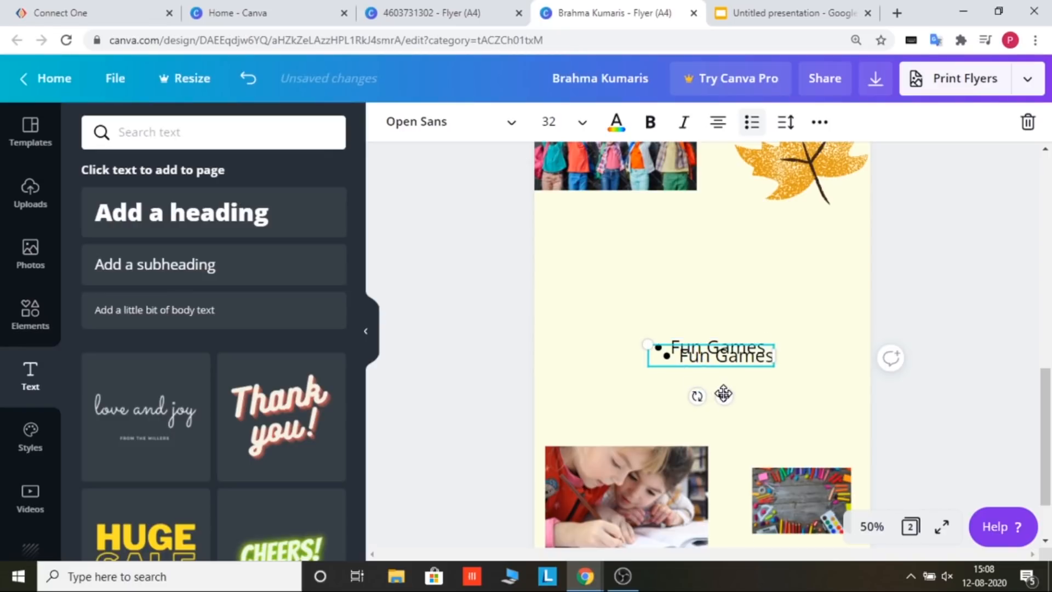
drag(723, 393, 772, 294)
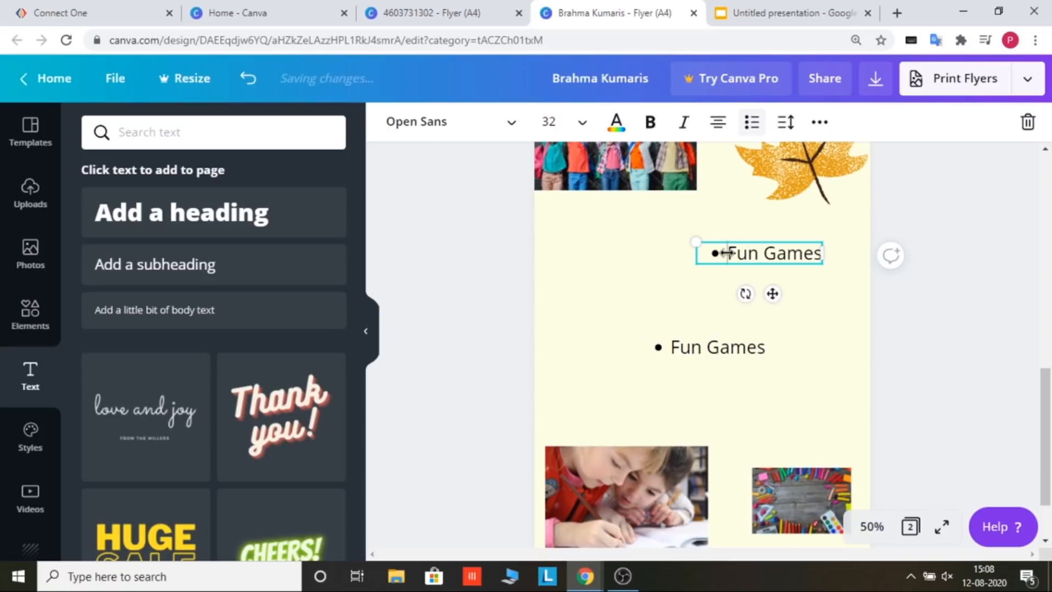
key(BackSpace)
key(BackSpace)
key(BackSpace)
key(BackSpace)
key(BackSpace)
key(BackSpace)
key(BackSpace)
key(BackSpace)
key(BackSpace)
text(M)
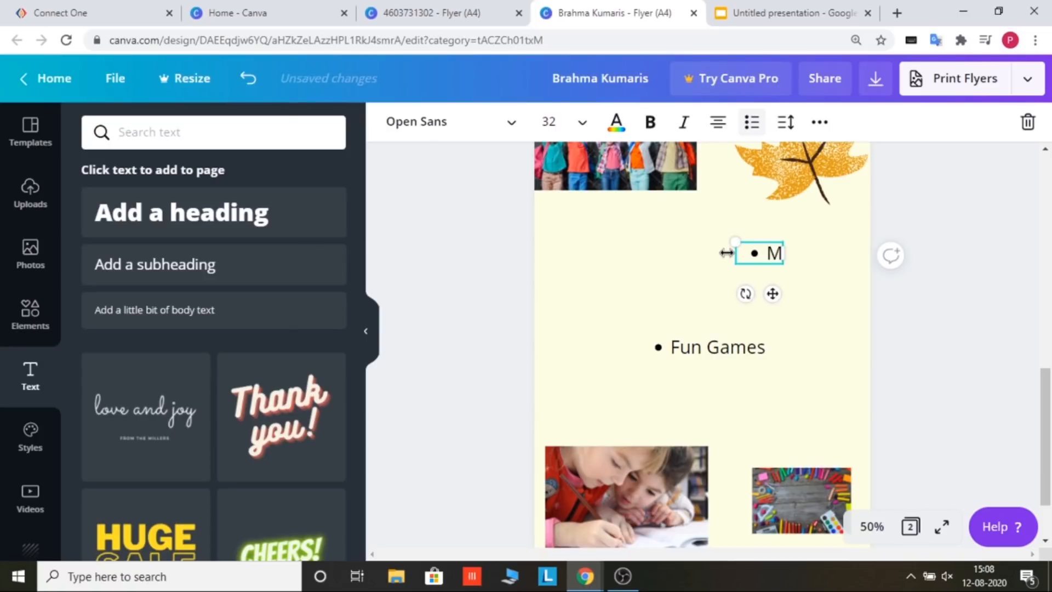
text(editation)
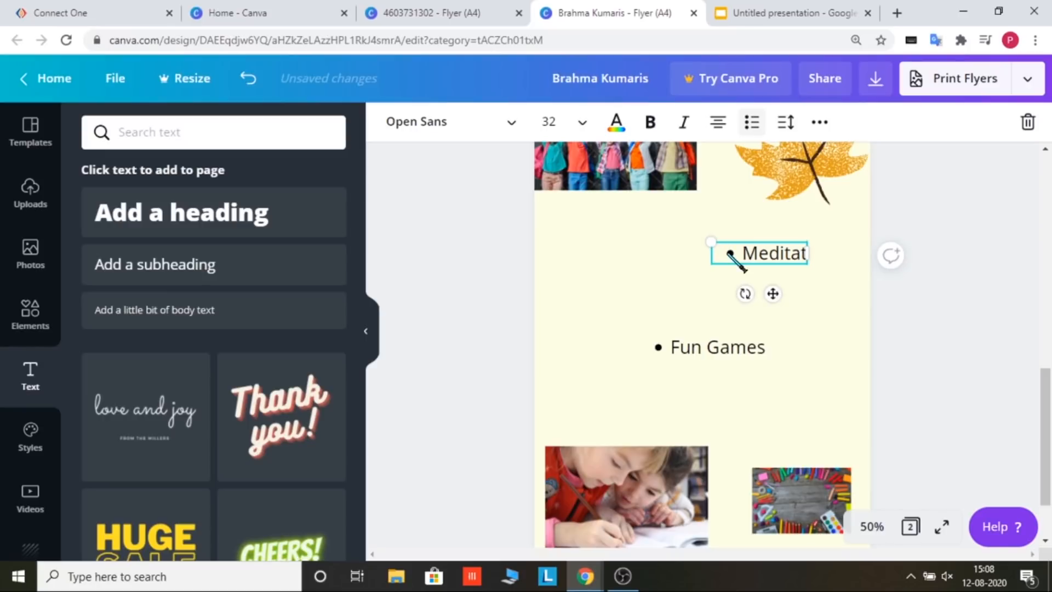
Make the "Meditation" text bold and color it orange from the document colors
key(shift+Left)
key(shift+Left)
key(shift+Left)
key(shift+Left)
key(shift+Left)
key(shift+Left)
key(shift+Left)
key(shift+Left)
key(shift+Left)
key(shift+Left)
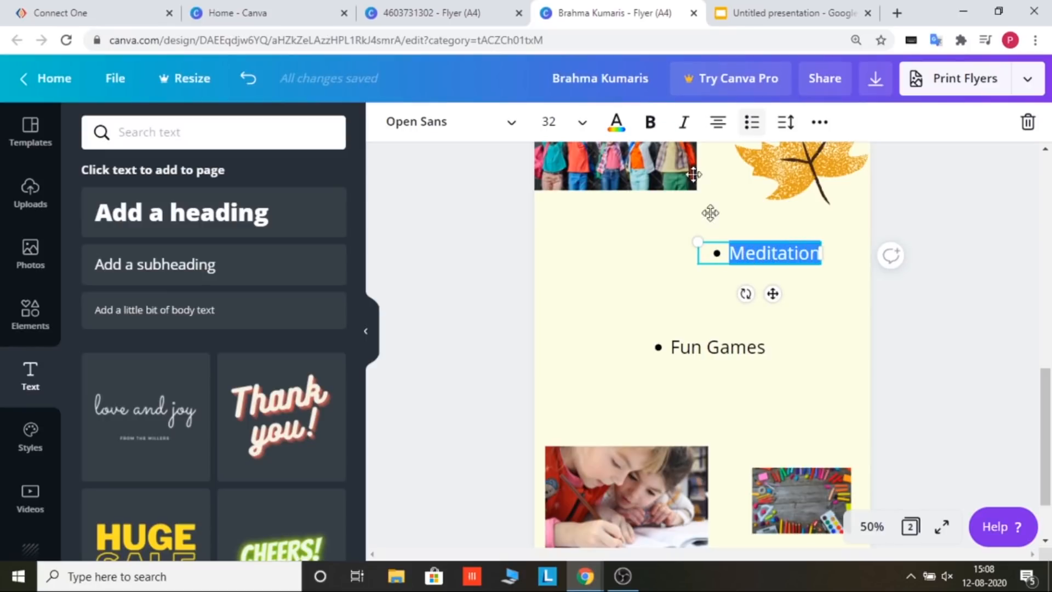
click(649, 125)
click(617, 124)
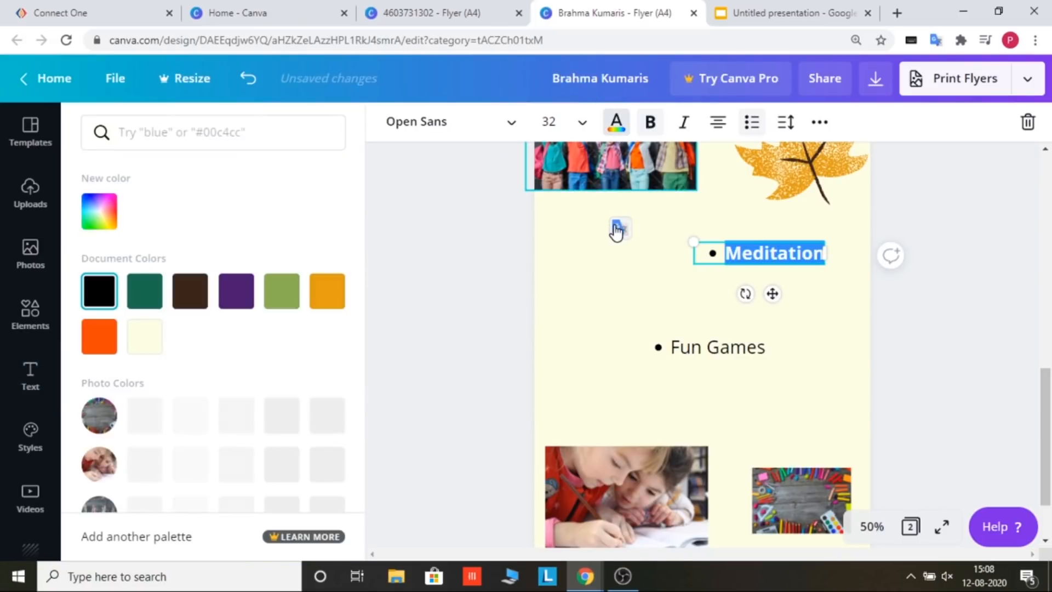
click(100, 345)
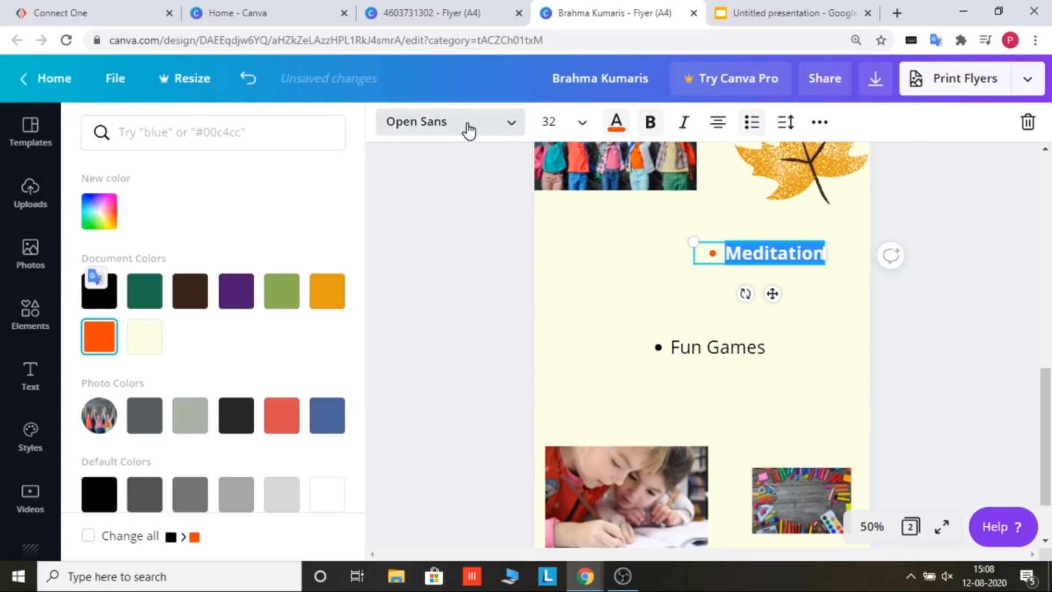
Set the font of the "Meditation" bullet to League Spartan
click(469, 130)
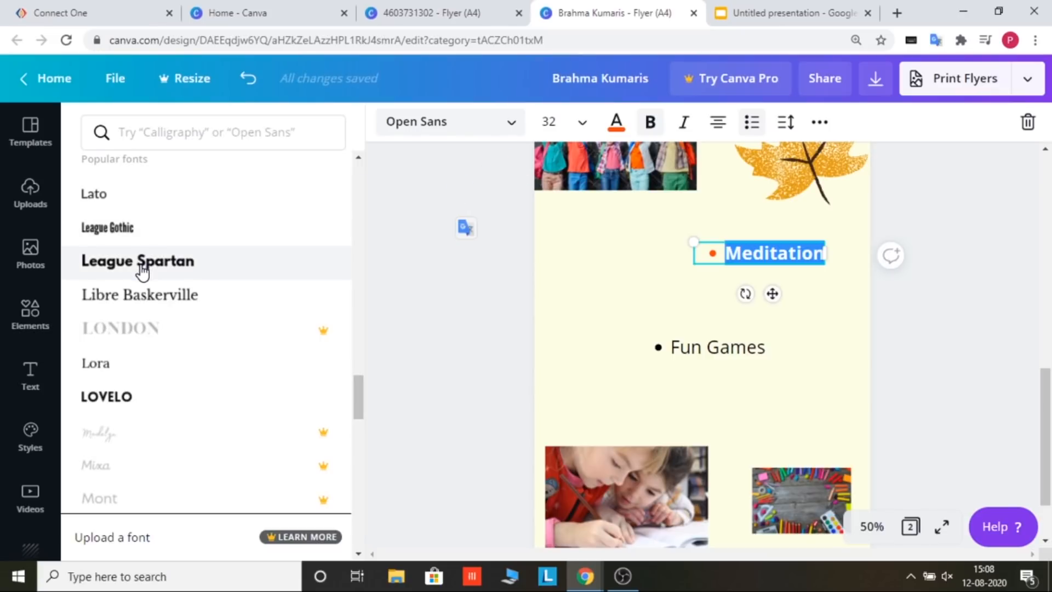
click(141, 266)
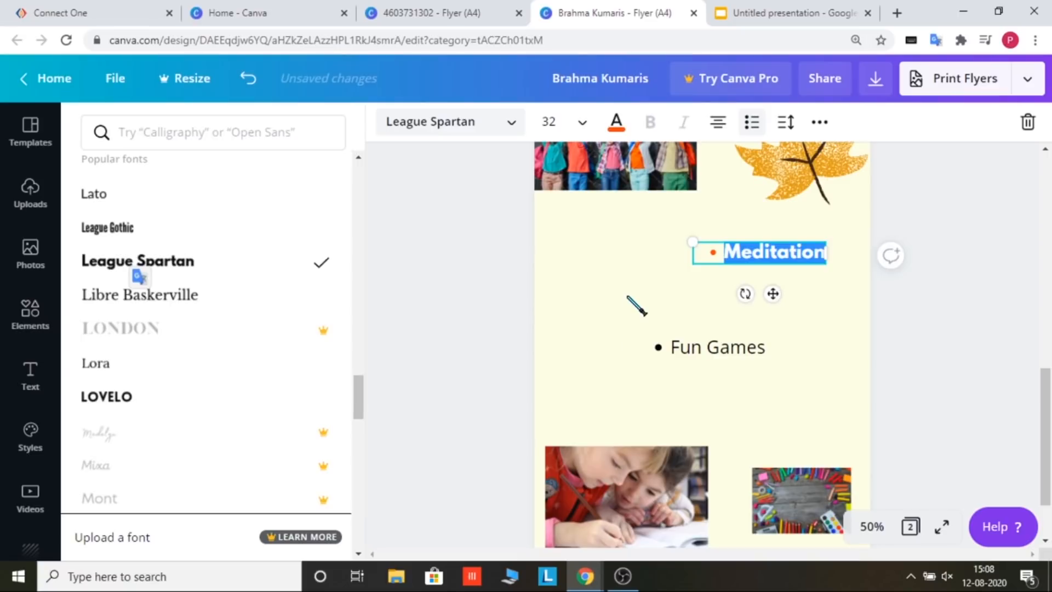
key(Escape)
key(Escape)
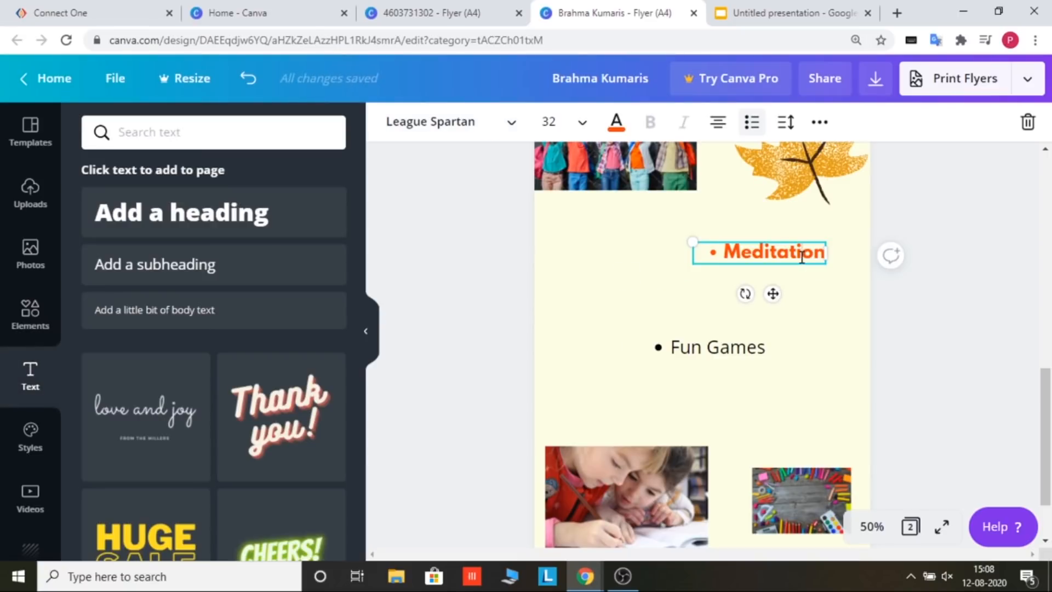
Duplicate the "Fun Games" bullet, place the copy beside "Meditation" below the children photo, and check its spacing options
click(712, 356)
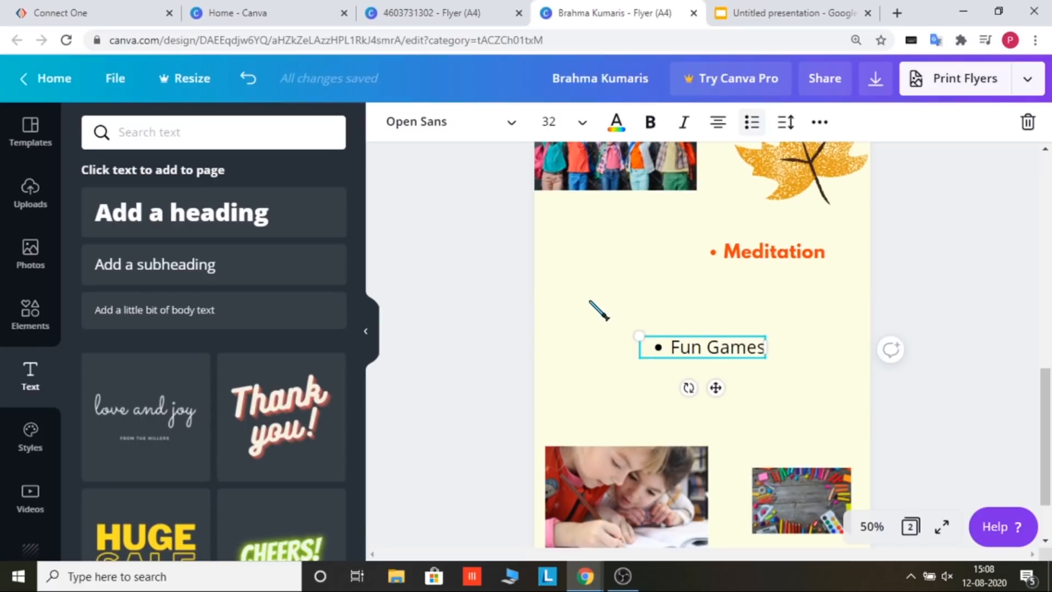
key(ctrl+d)
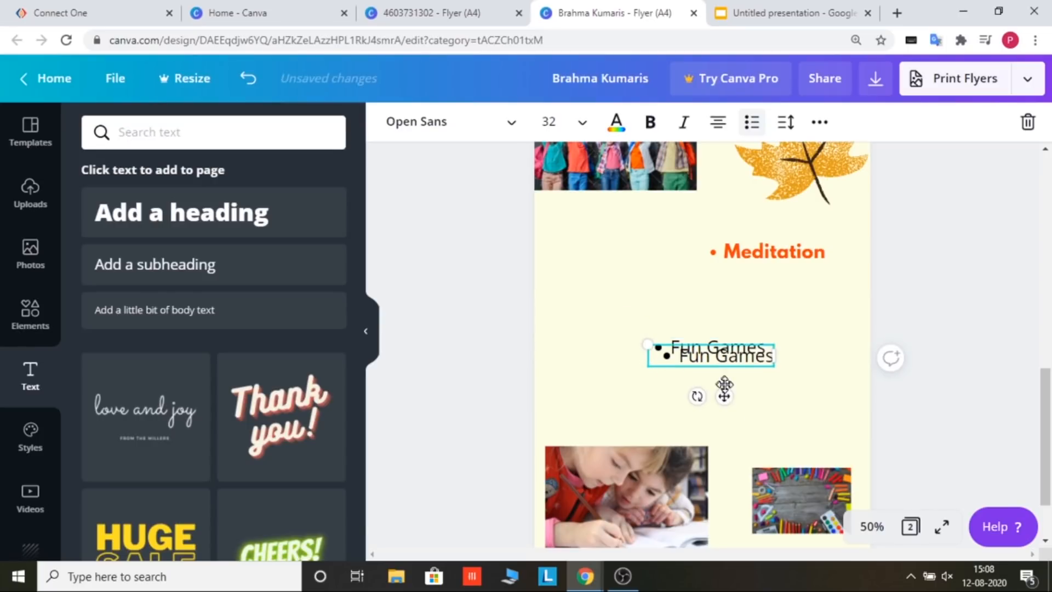
drag(715, 394, 608, 308)
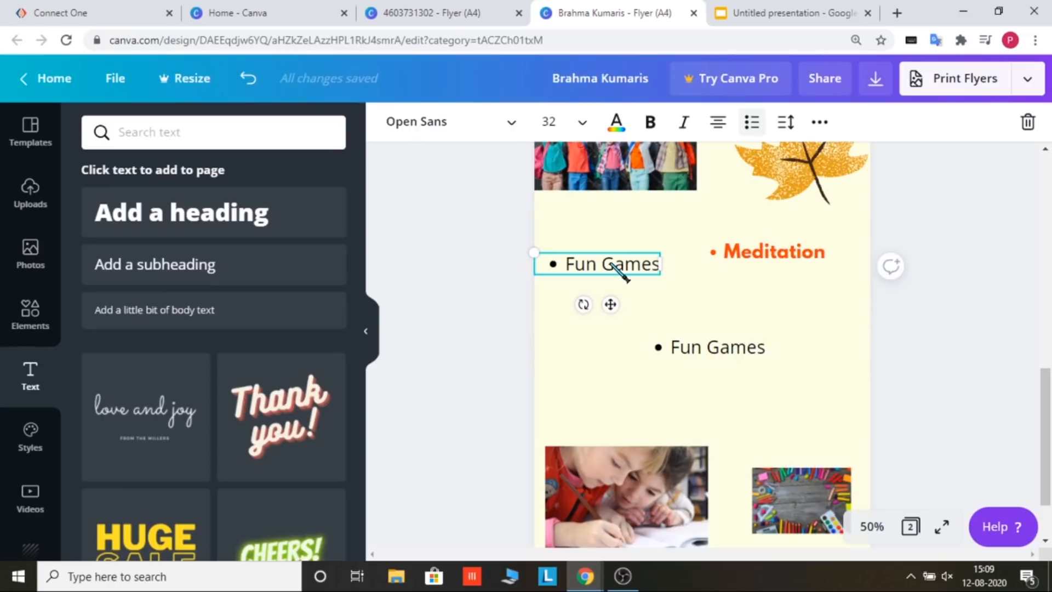
click(791, 132)
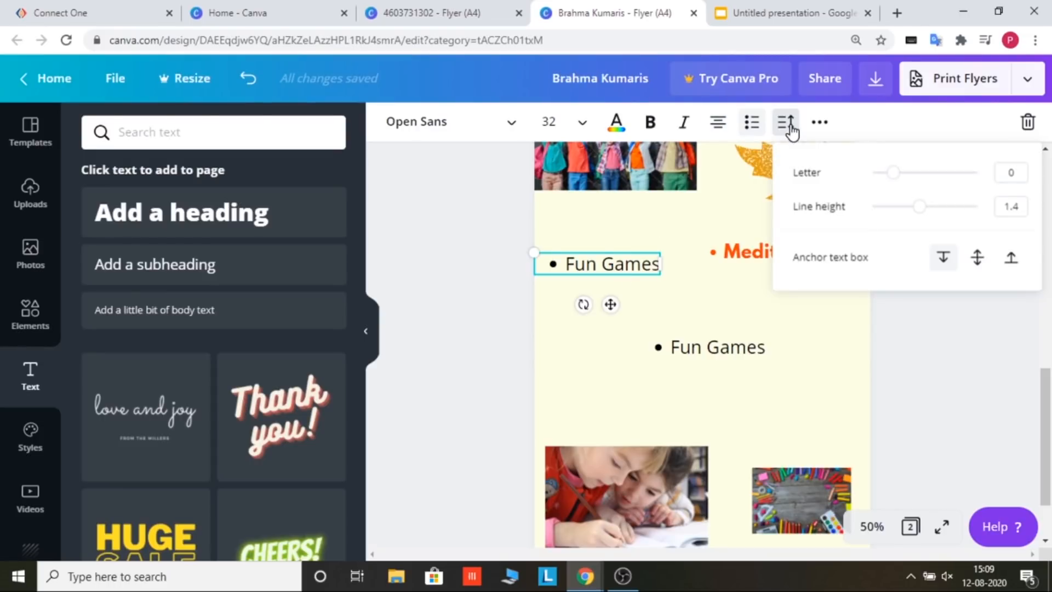
click(789, 127)
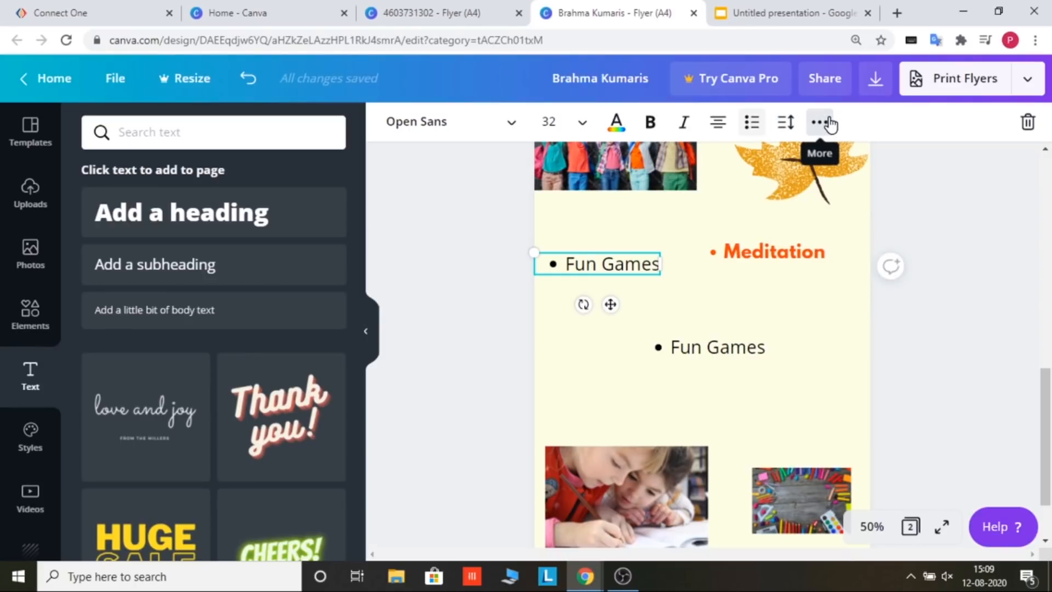
Try the Splice and Lift effects on the copied "Fun Games" bullet, and apply the Glitch effect with an offset of 58
click(820, 123)
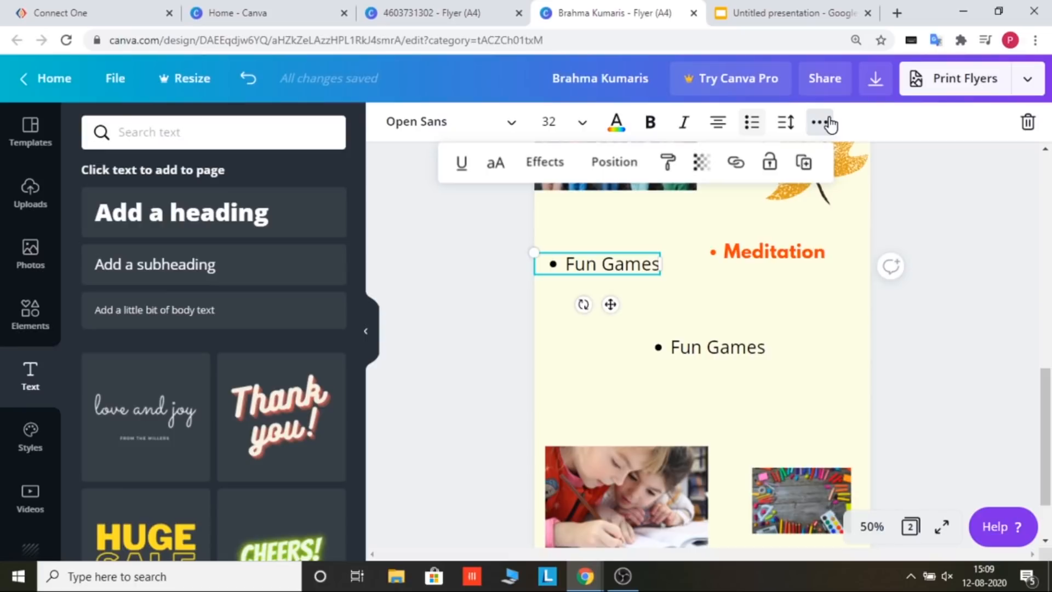
click(545, 163)
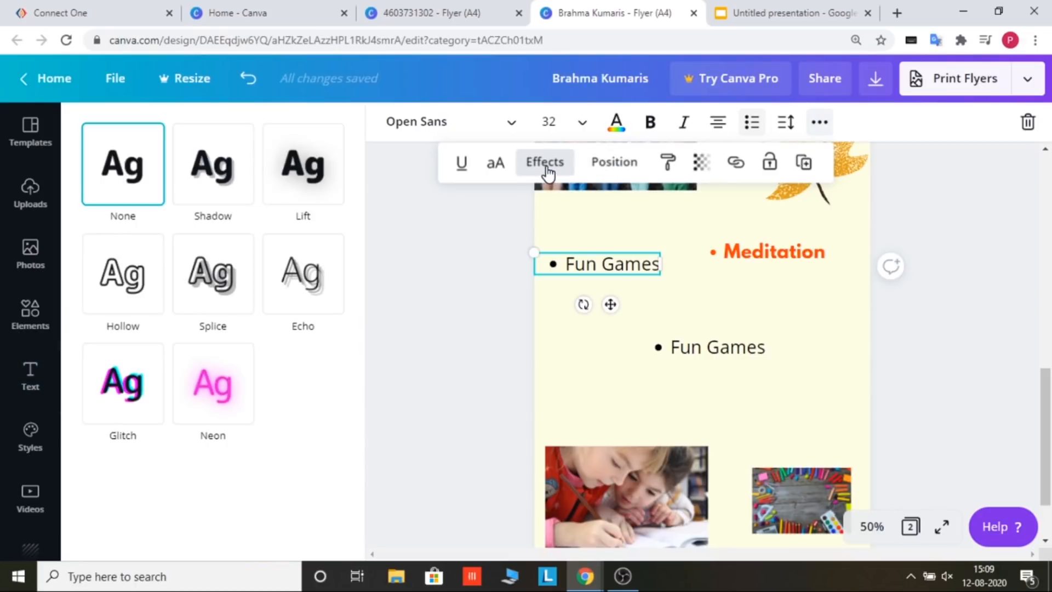
click(216, 292)
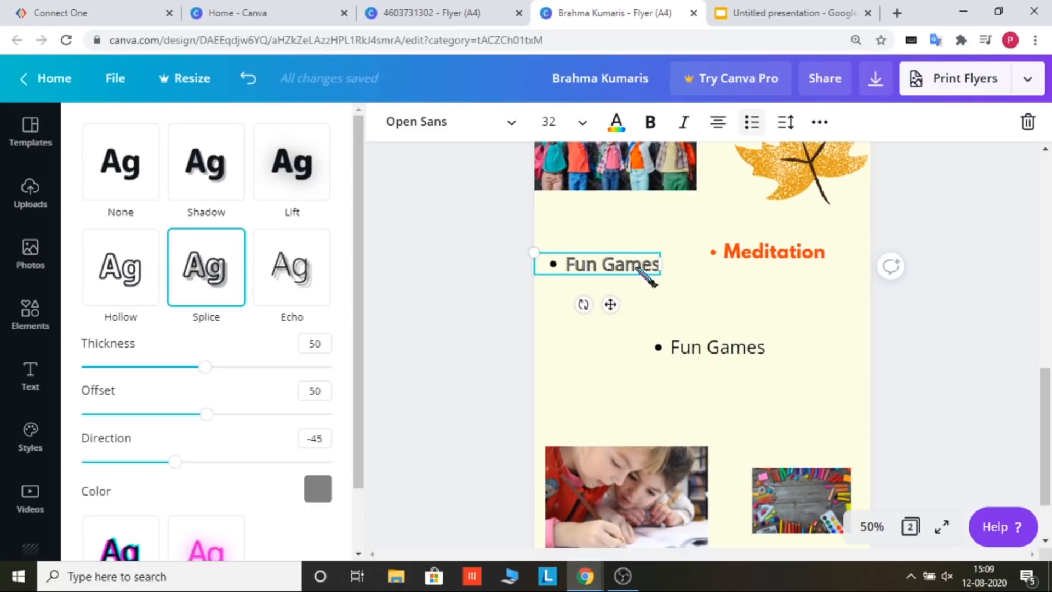
key(ctrl+z)
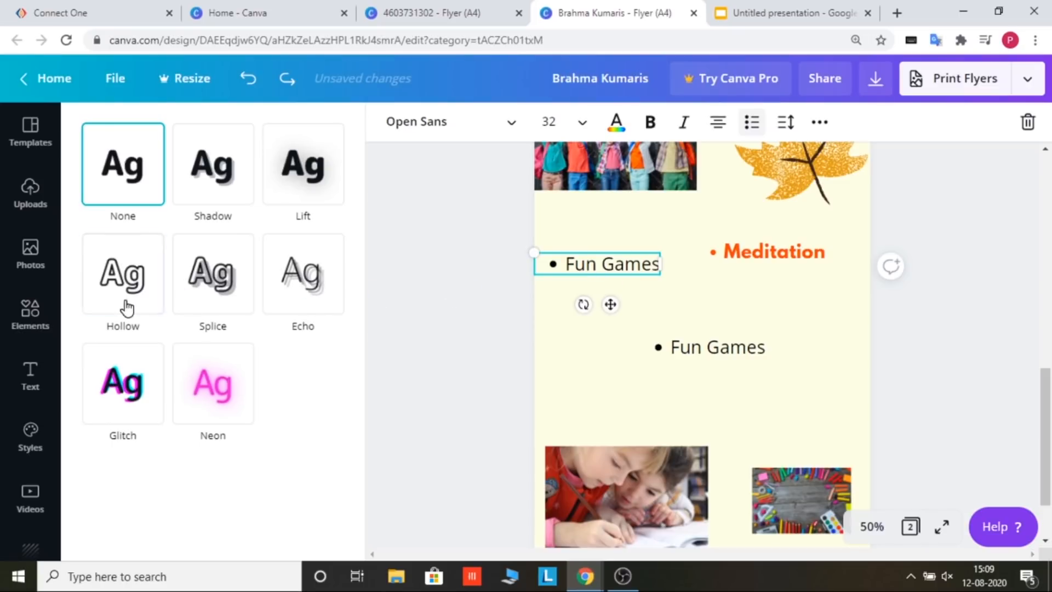
click(223, 283)
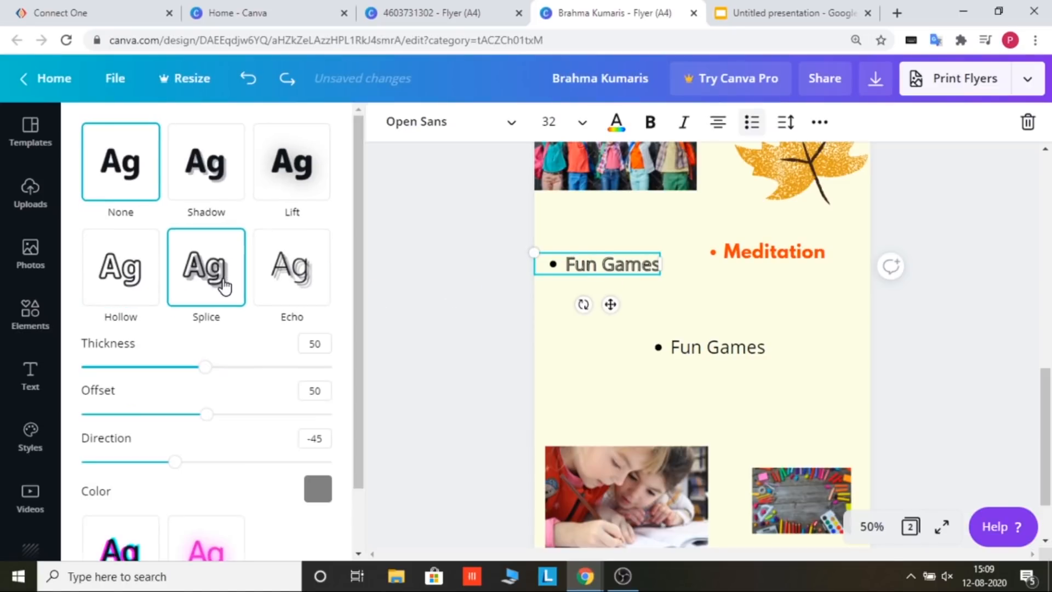
click(300, 157)
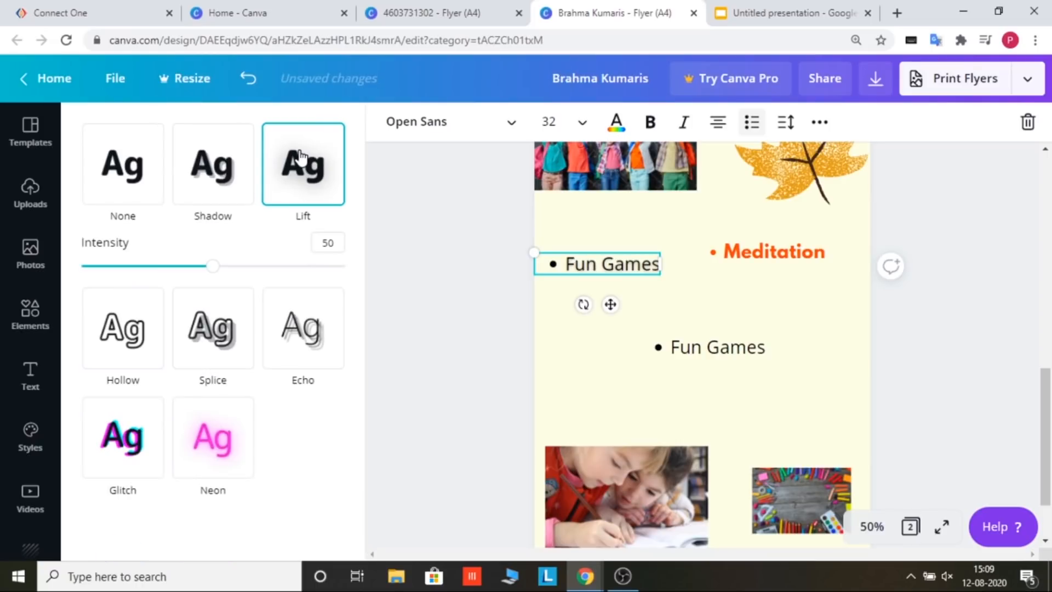
click(123, 449)
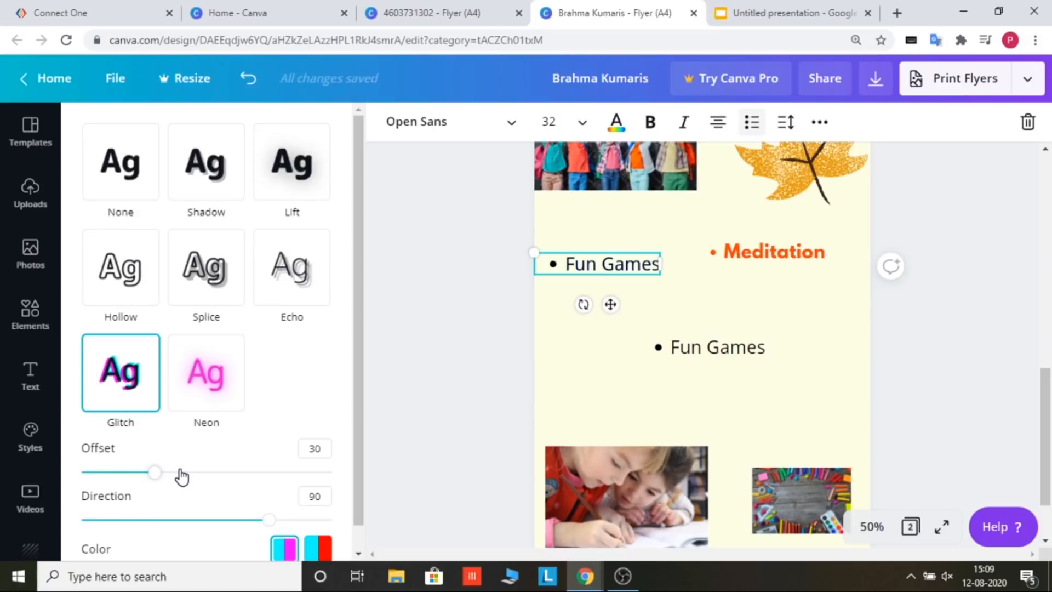
drag(186, 474, 226, 473)
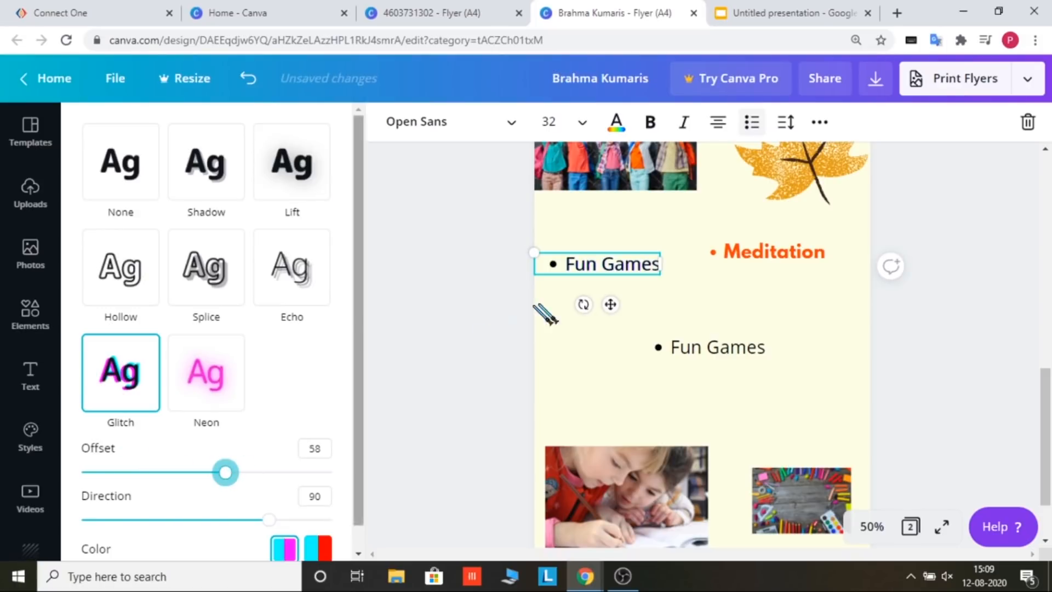
click(820, 122)
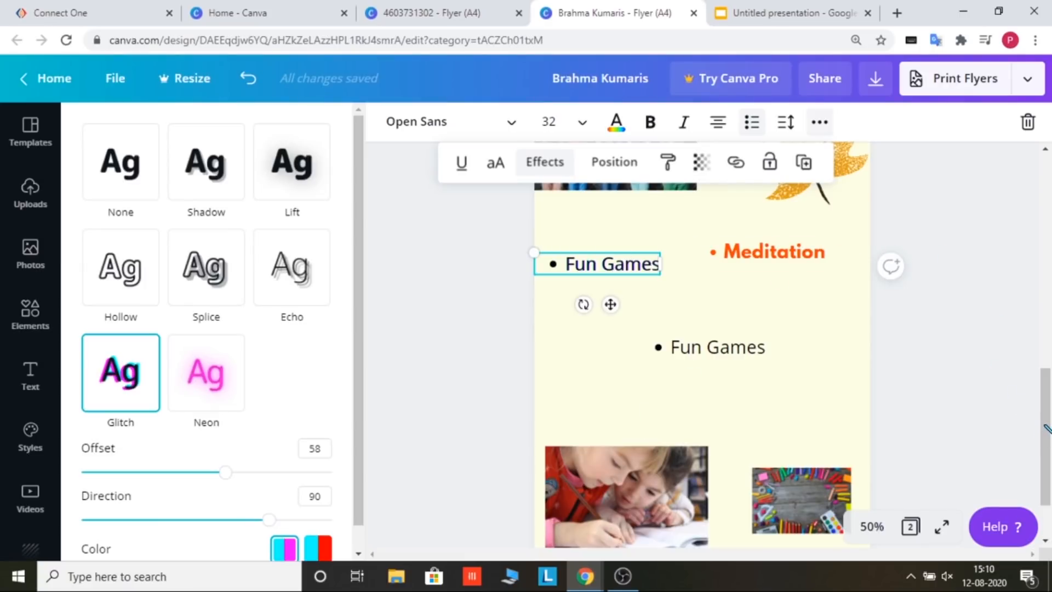
Enlarge the photo of the two writing children and extend it upward behind the bulleted texts on page 2
click(674, 487)
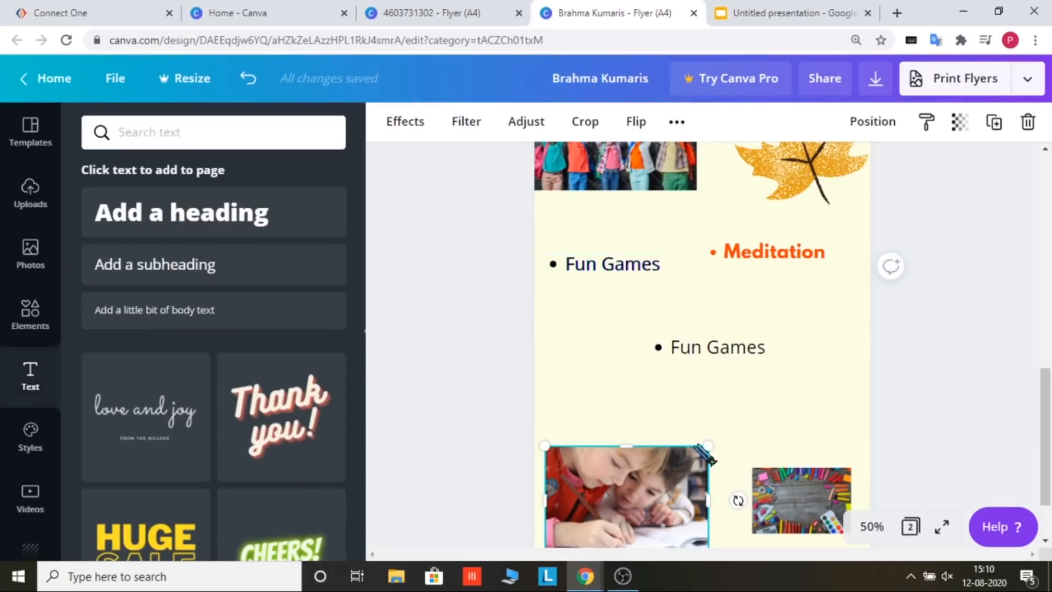
drag(796, 316, 837, 199)
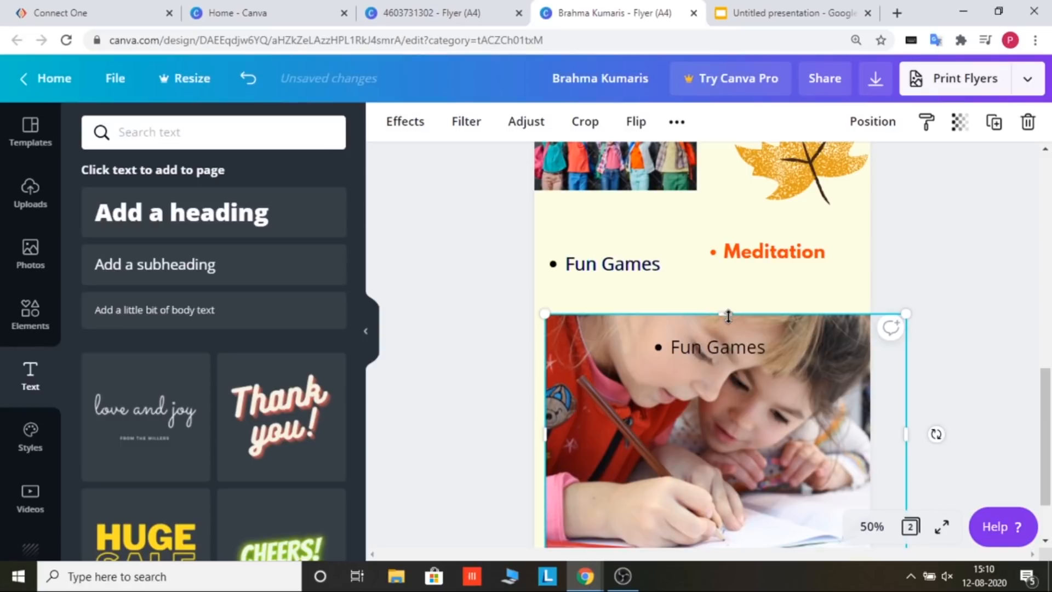
drag(724, 313, 725, 174)
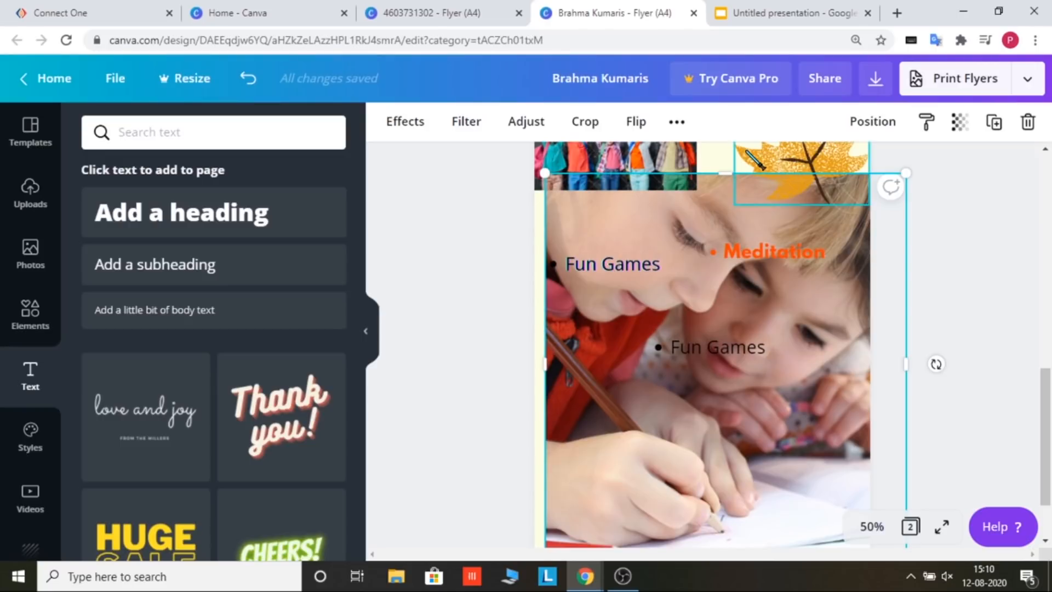
Reduce the opacity of the enlarged children photo to fade it behind the bulleted texts
click(679, 126)
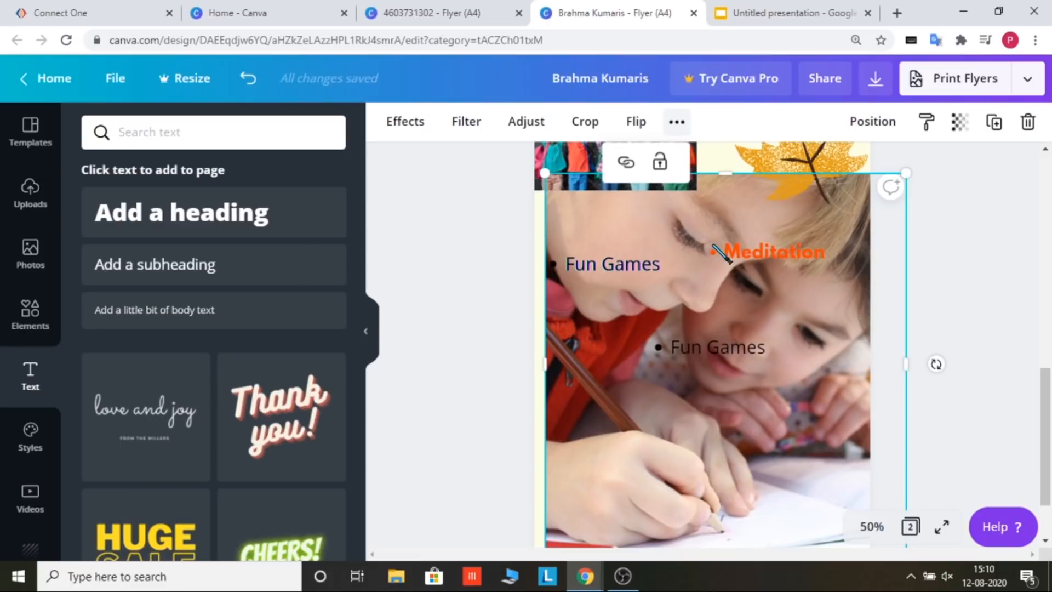
click(728, 254)
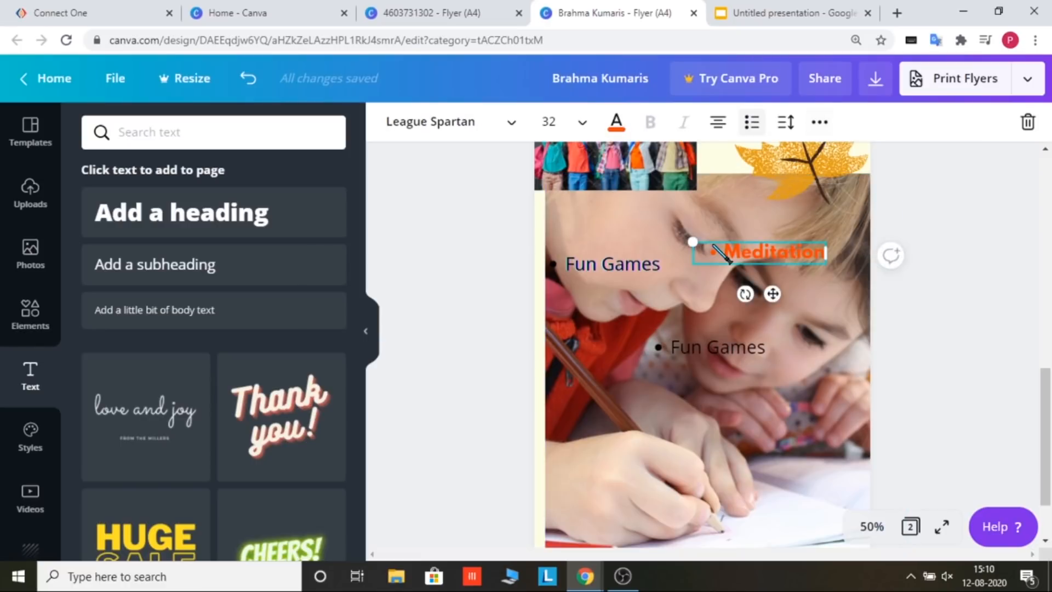
click(663, 236)
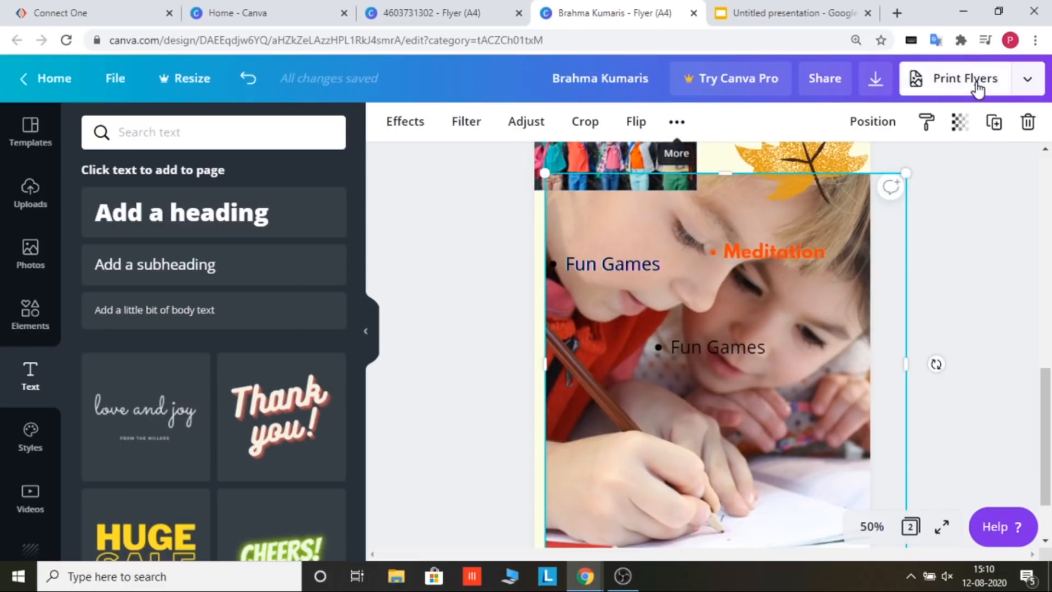
click(957, 131)
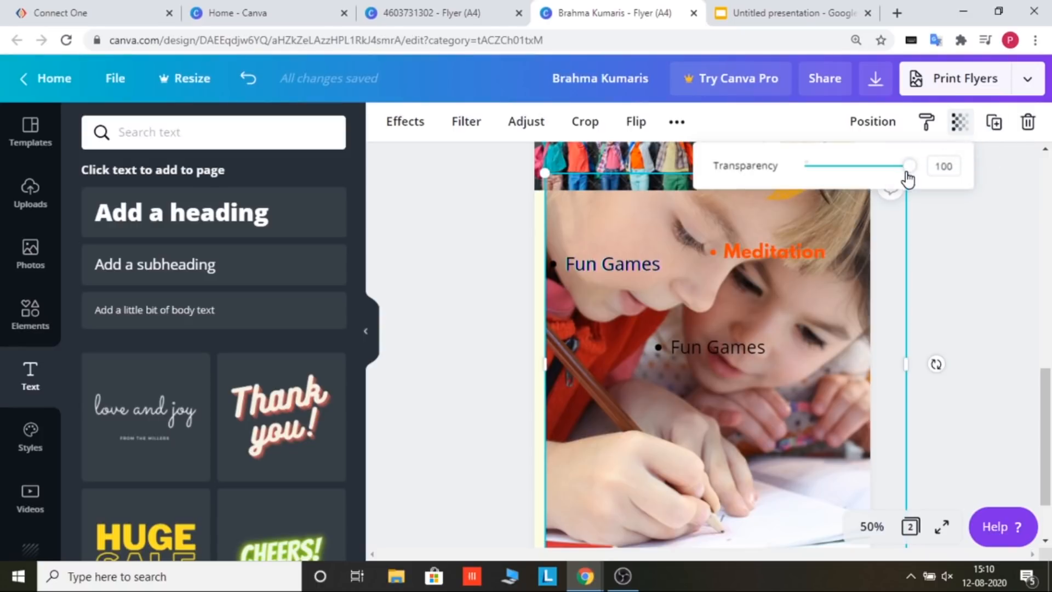
drag(907, 176, 850, 174)
drag(850, 175, 851, 176)
click(868, 261)
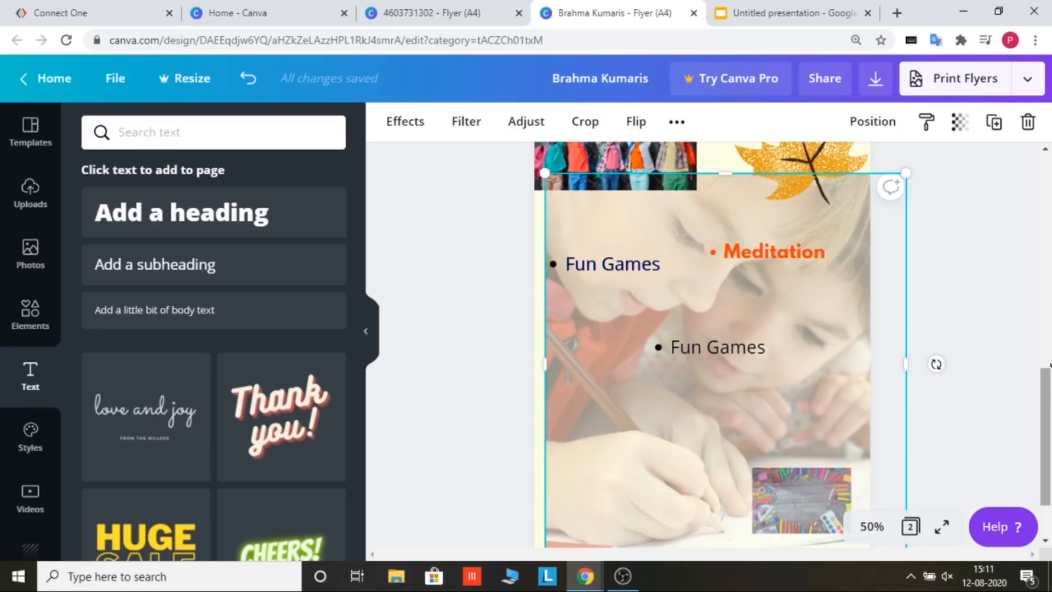
Try duplicating the grouped summer camp text on page 1 and nudging the copy upward, and delete the copy
scroll(649, 175, up, 10)
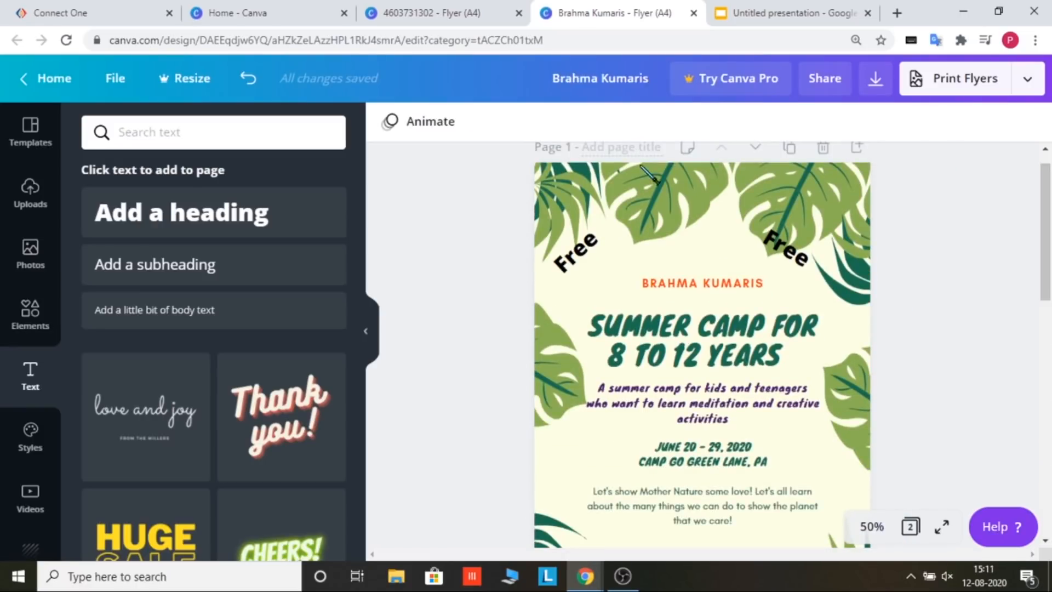
click(693, 215)
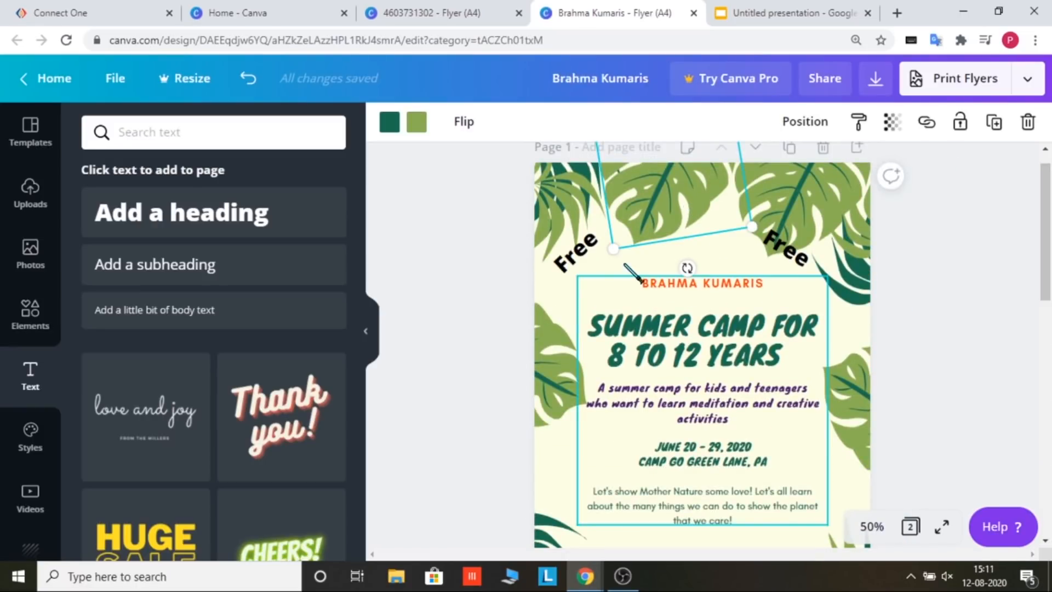
click(791, 389)
double_click(791, 389)
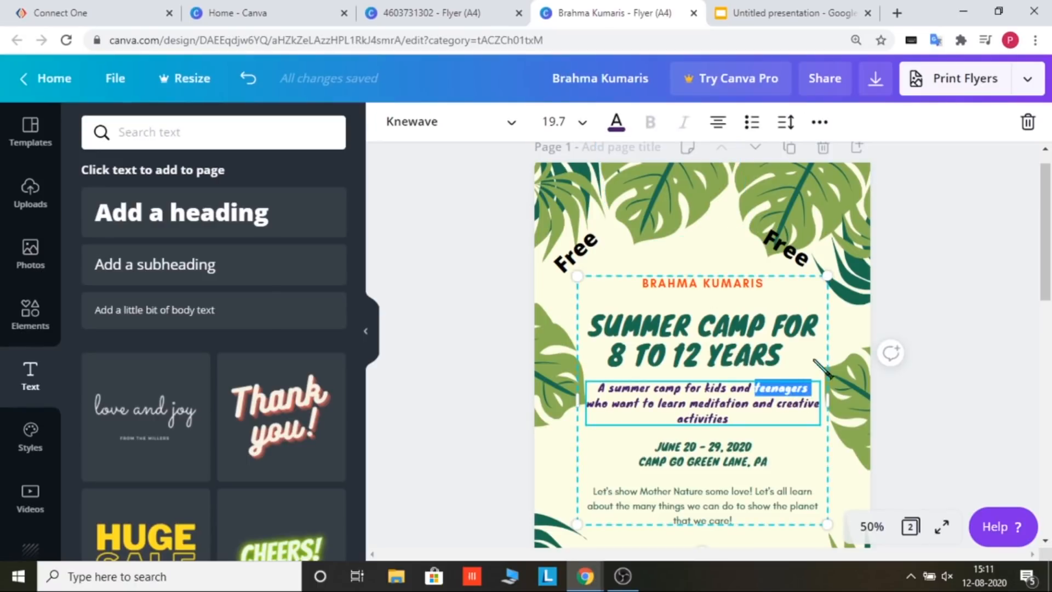
click(793, 323)
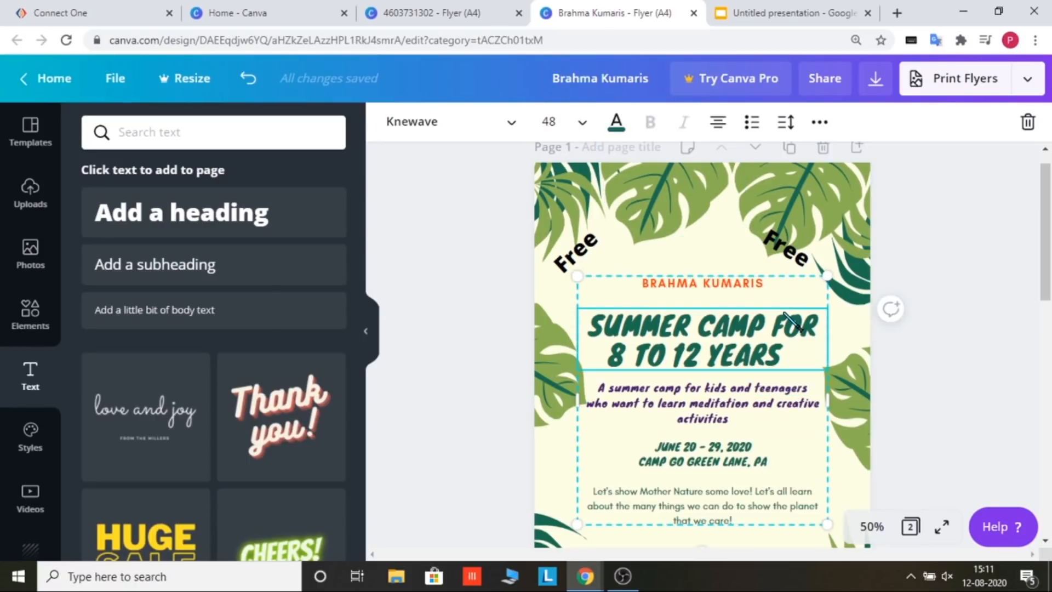
click(820, 122)
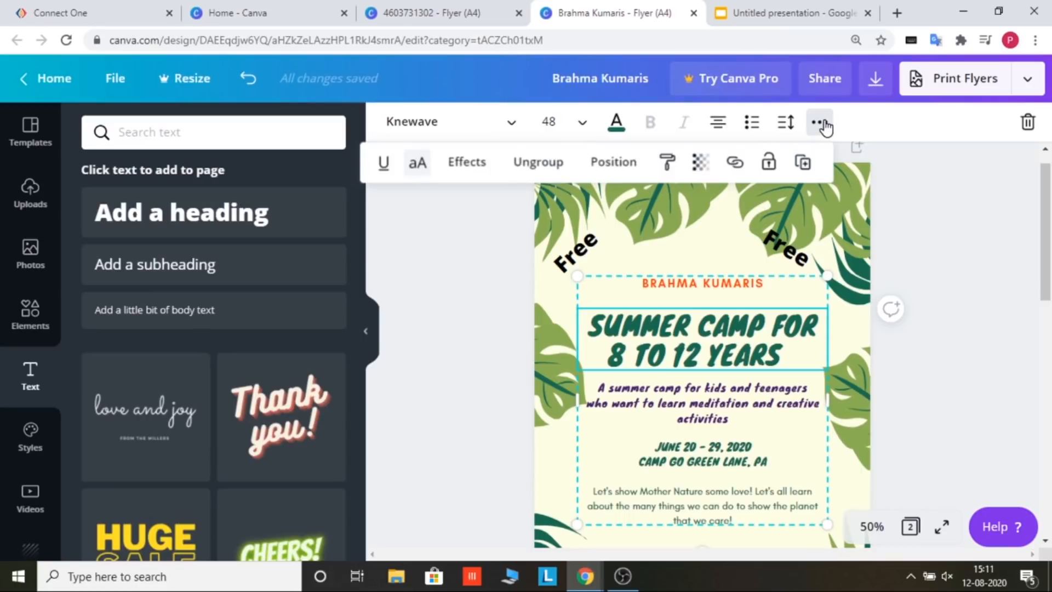
click(803, 163)
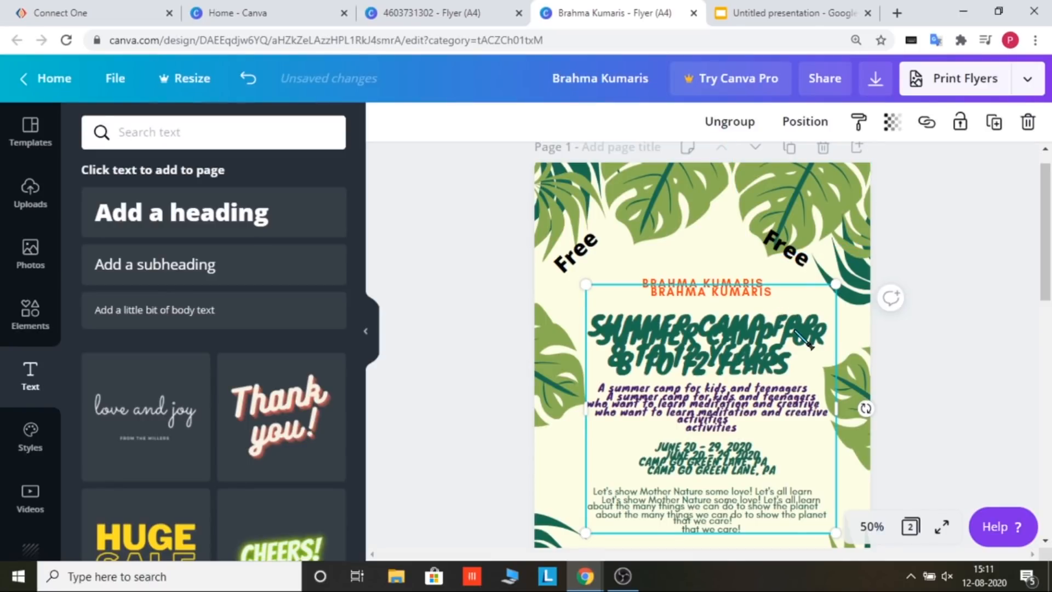
key(Up)
key(Up)
key(Up)
key(Up)
key(Up)
key(Up)
key(Up)
key(Up)
key(Up)
key(Up)
key(Up)
key(Up)
key(Up)
key(Up)
key(Up)
key(Up)
key(Up)
key(Up)
key(Up)
key(Up)
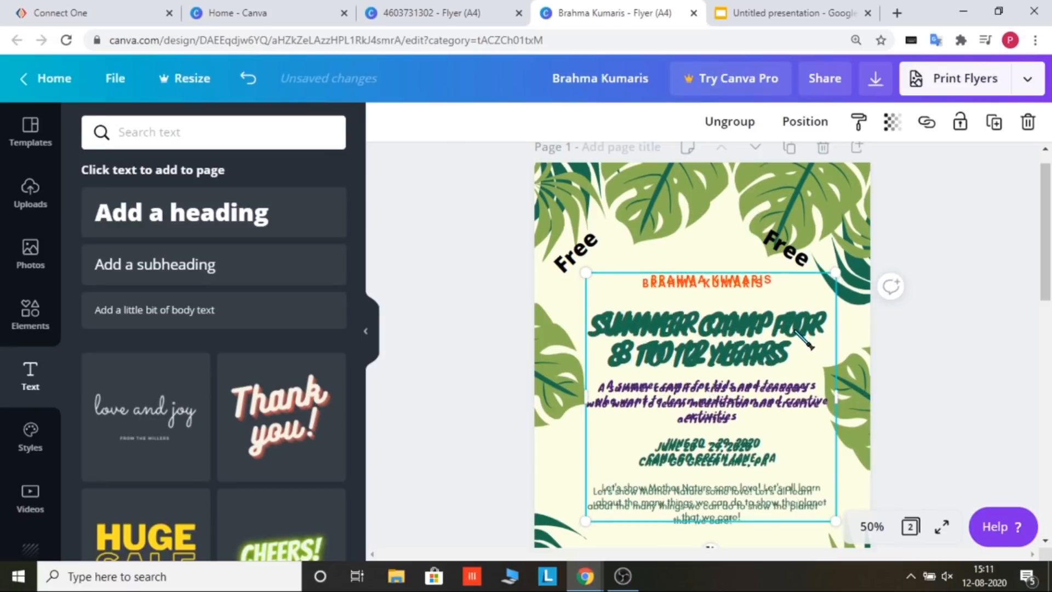
key(Up)
key(Up)
key(Up)
key(Up)
key(Up)
key(Up)
key(Up)
key(Up)
key(Up)
key(Up)
key(Up)
key(Up)
key(Up)
key(Up)
key(Up)
key(Up)
key(Up)
key(Up)
key(Up)
key(Up)
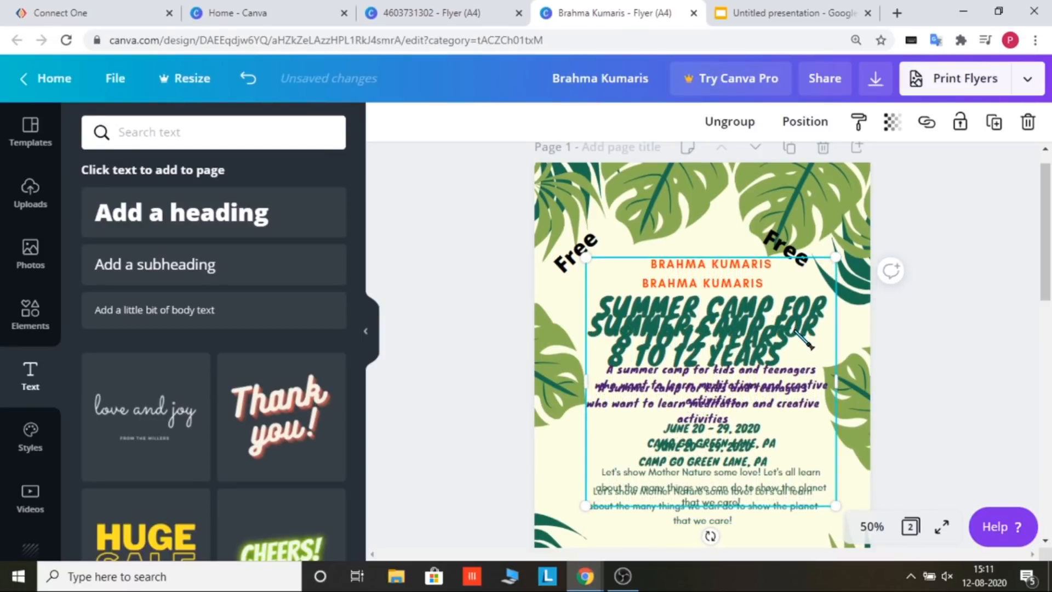
key(Delete)
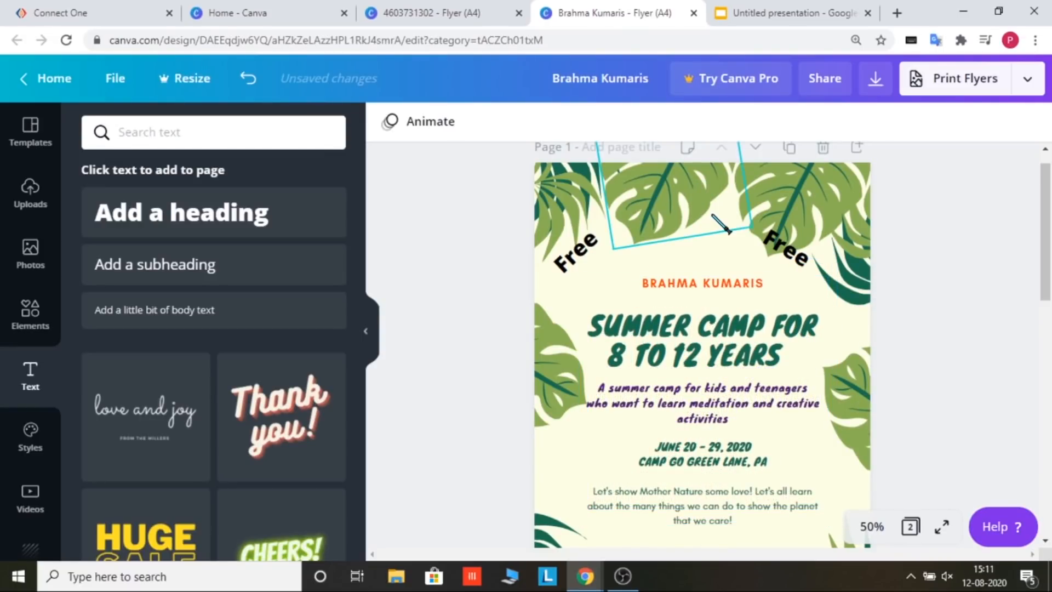
Duplicate page 1 of the flyer and check the copy placed ahead of the activities page
click(863, 253)
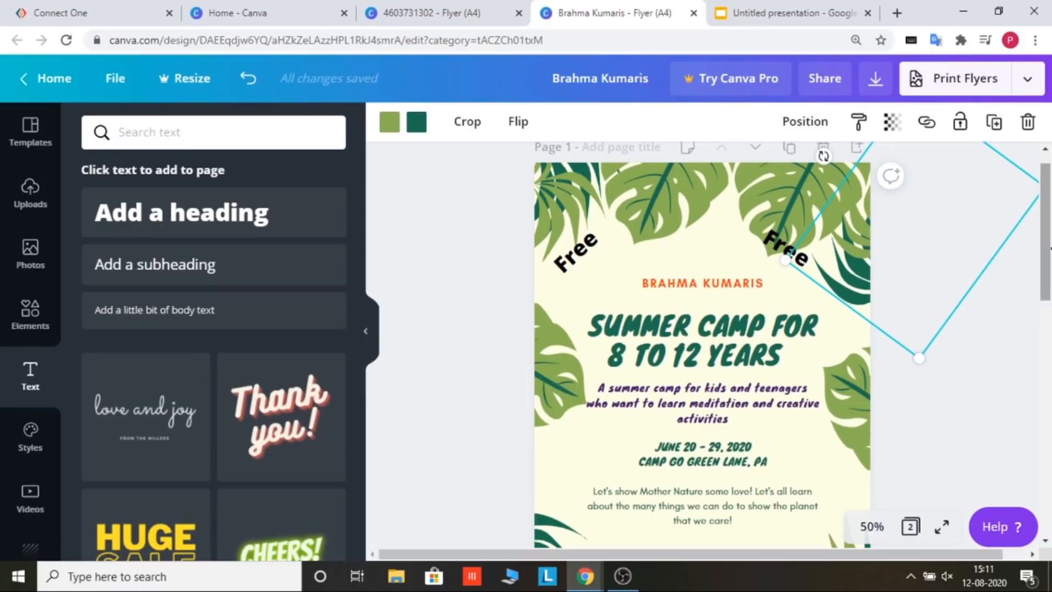
drag(1049, 248, 1047, 212)
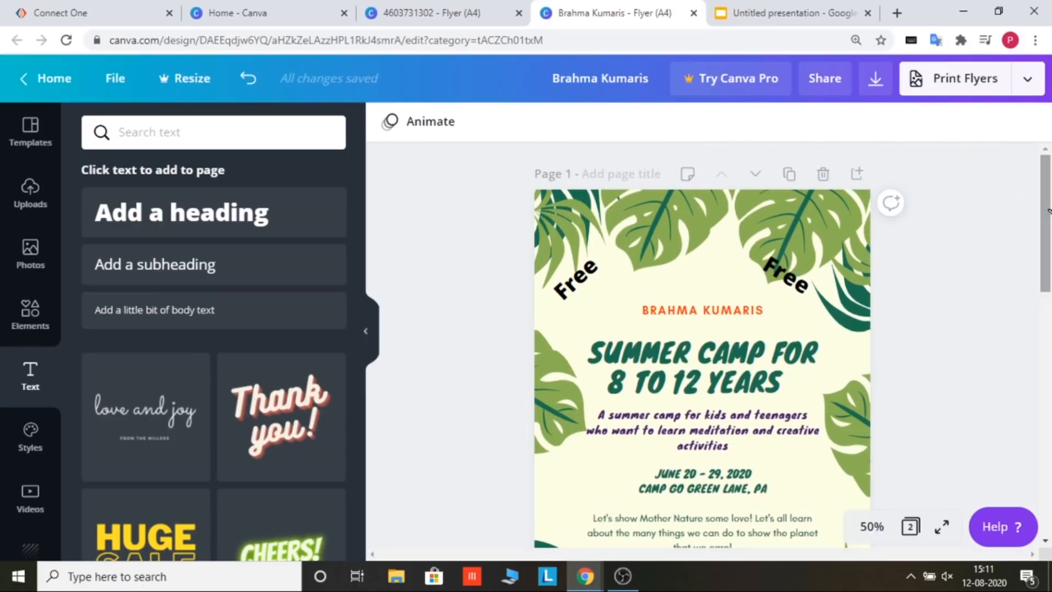
click(789, 175)
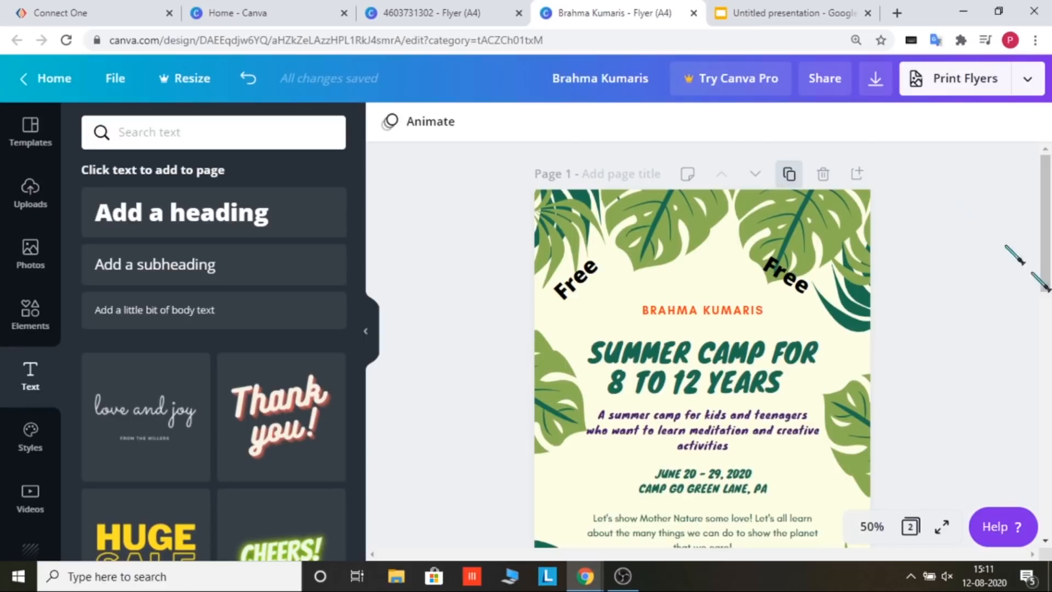
drag(1049, 312, 1049, 395)
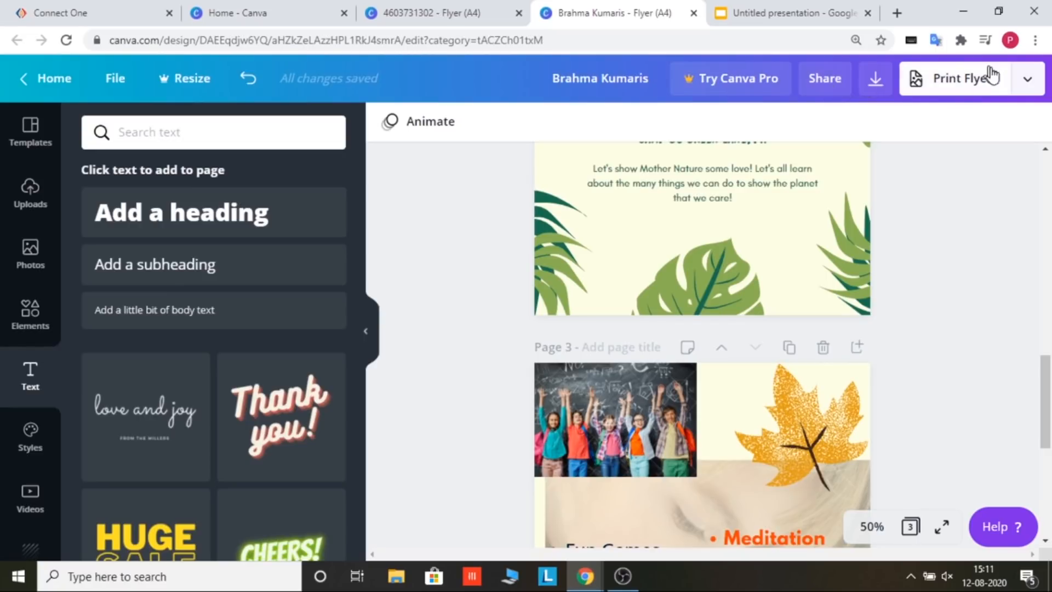
Open the download settings for the flyer and choose PNG as the file type
click(1028, 80)
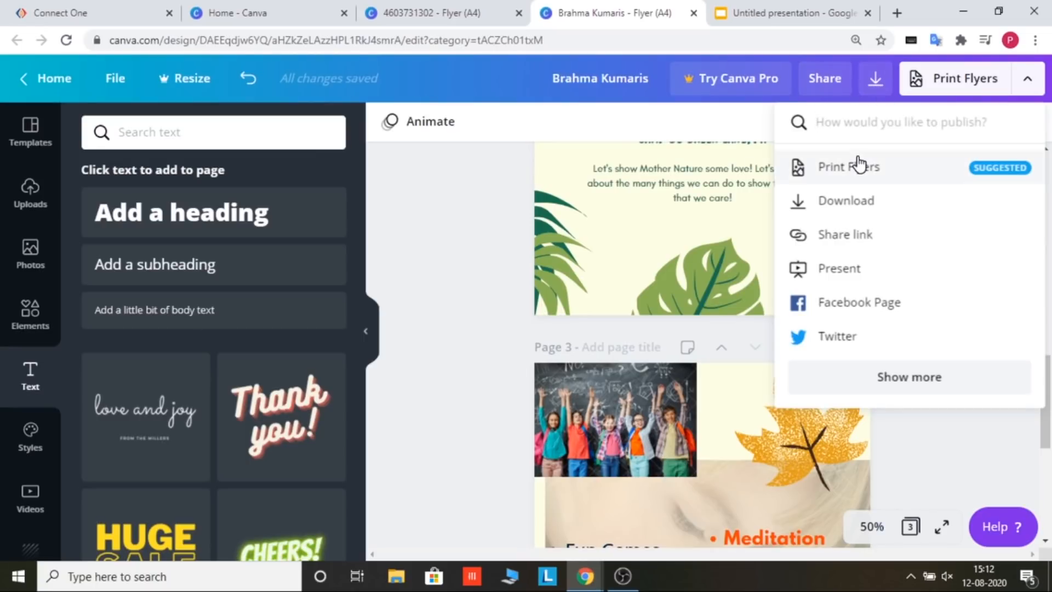
click(875, 81)
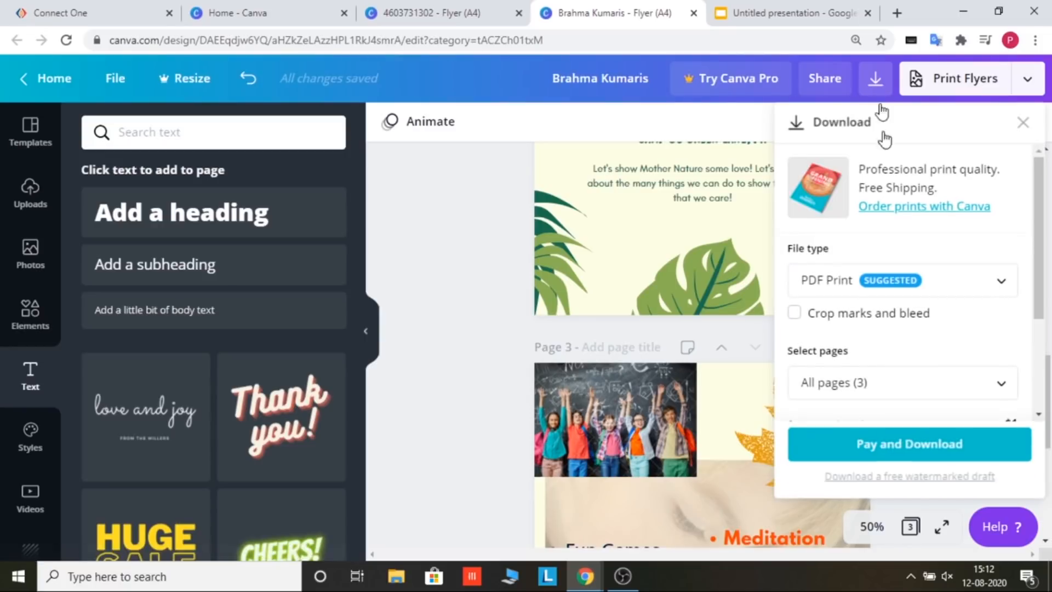
click(1001, 284)
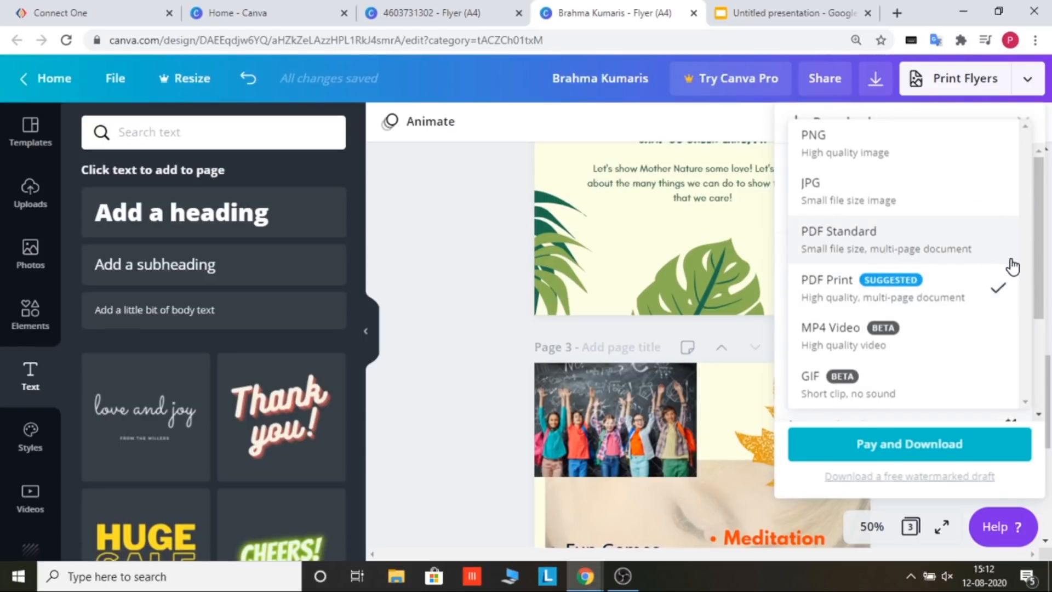
click(879, 164)
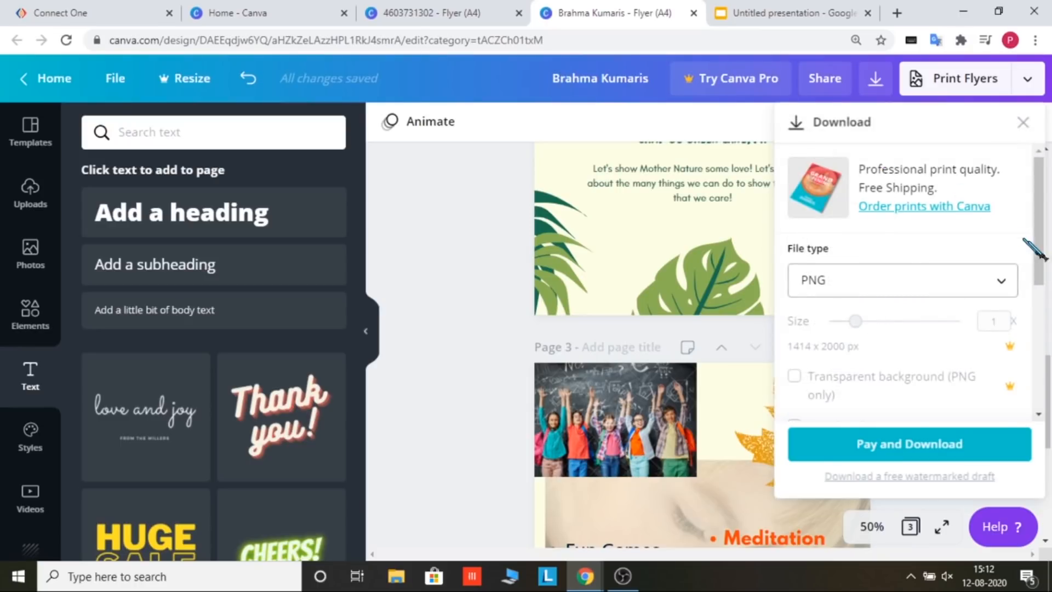
Limit the download to Page 1 only and download the flyer image
drag(1044, 249, 1046, 363)
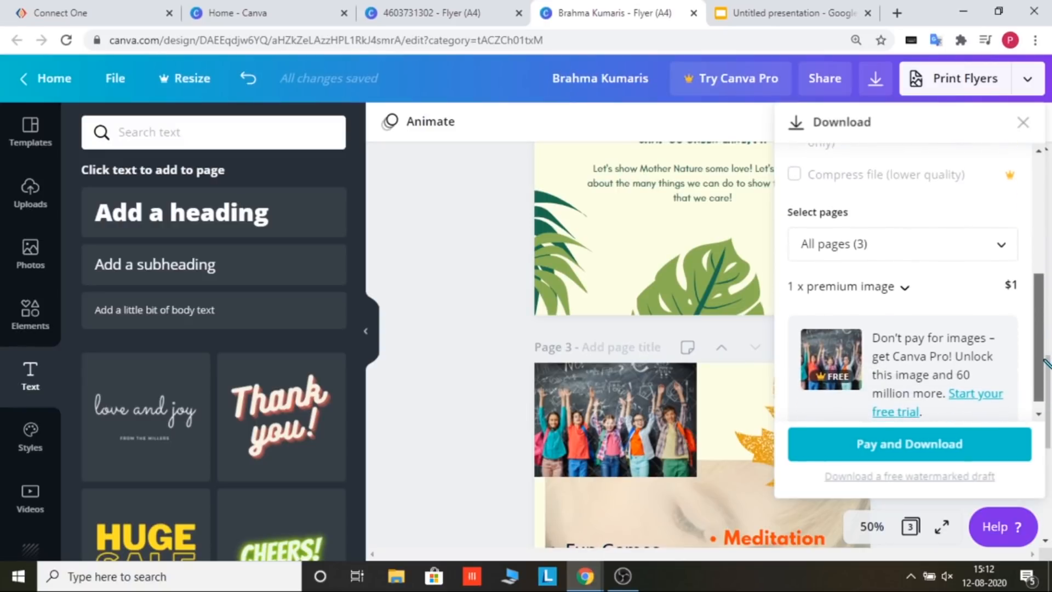
click(916, 245)
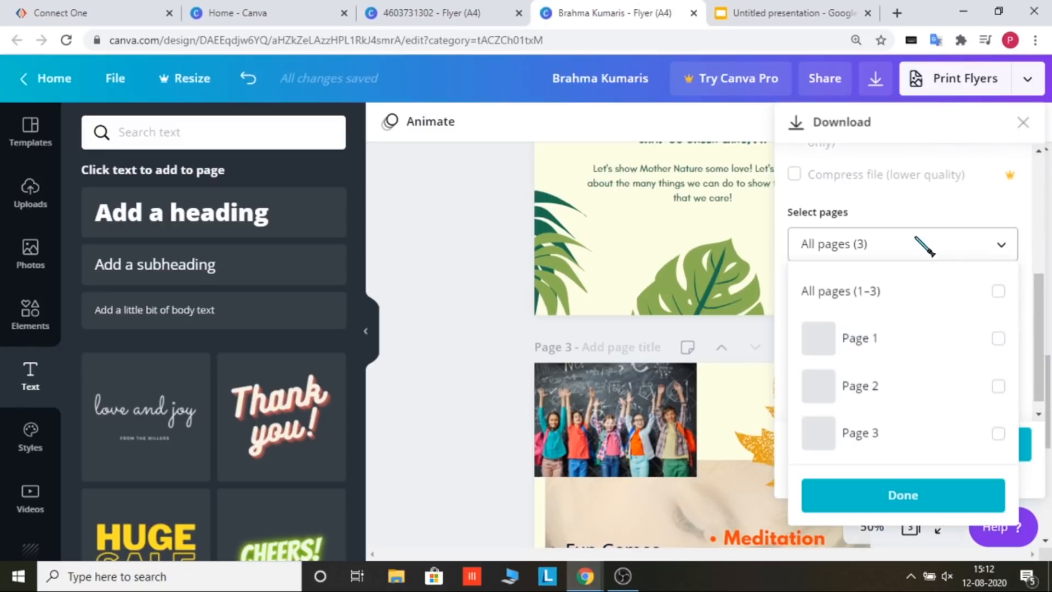
click(999, 339)
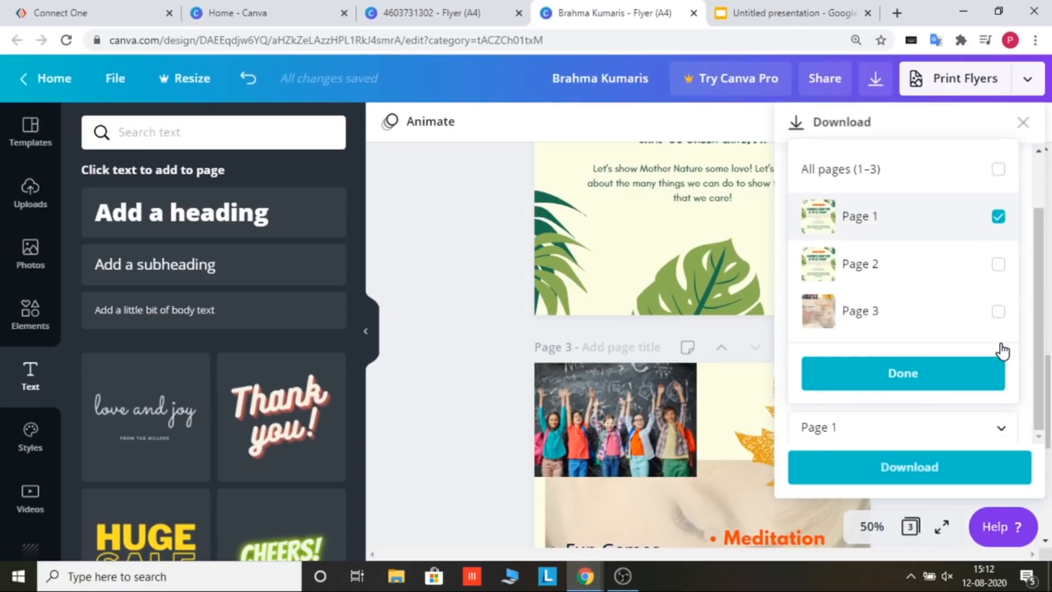
click(918, 478)
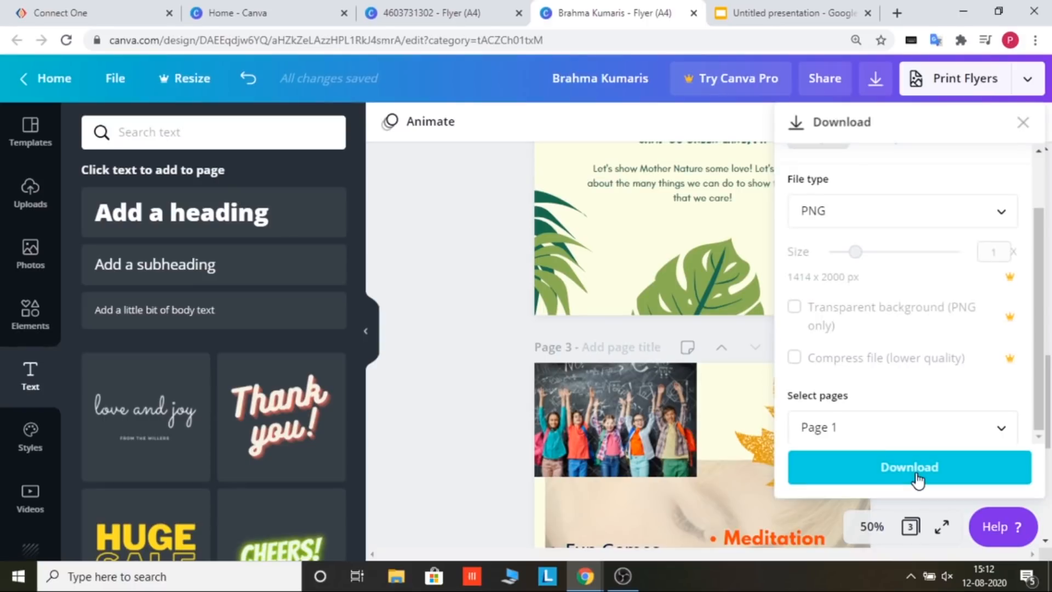
click(917, 478)
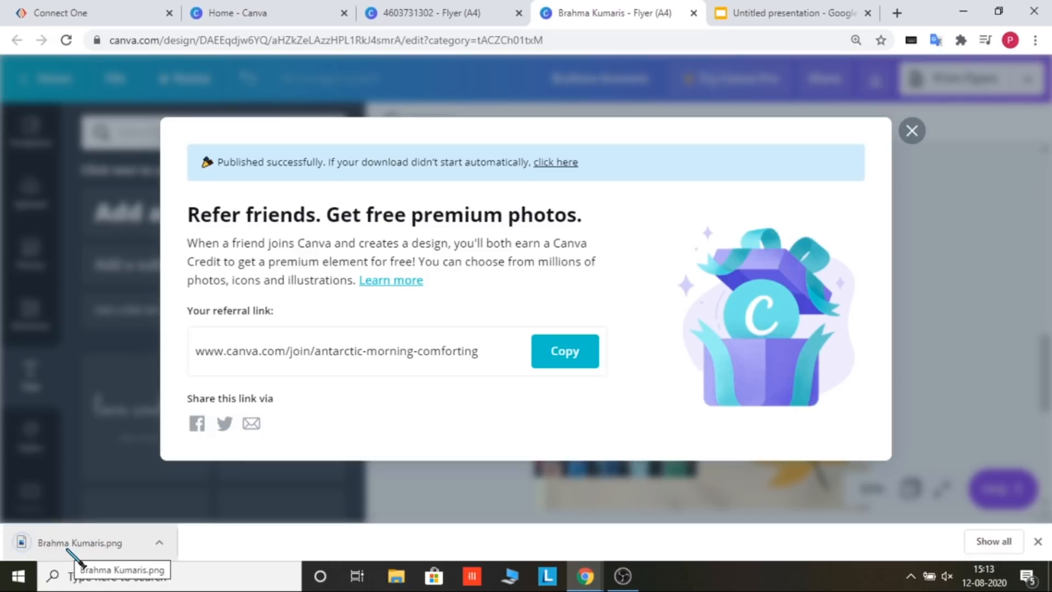
Open the downloaded Brahma Kumaris.png in the Photos app
click(67, 550)
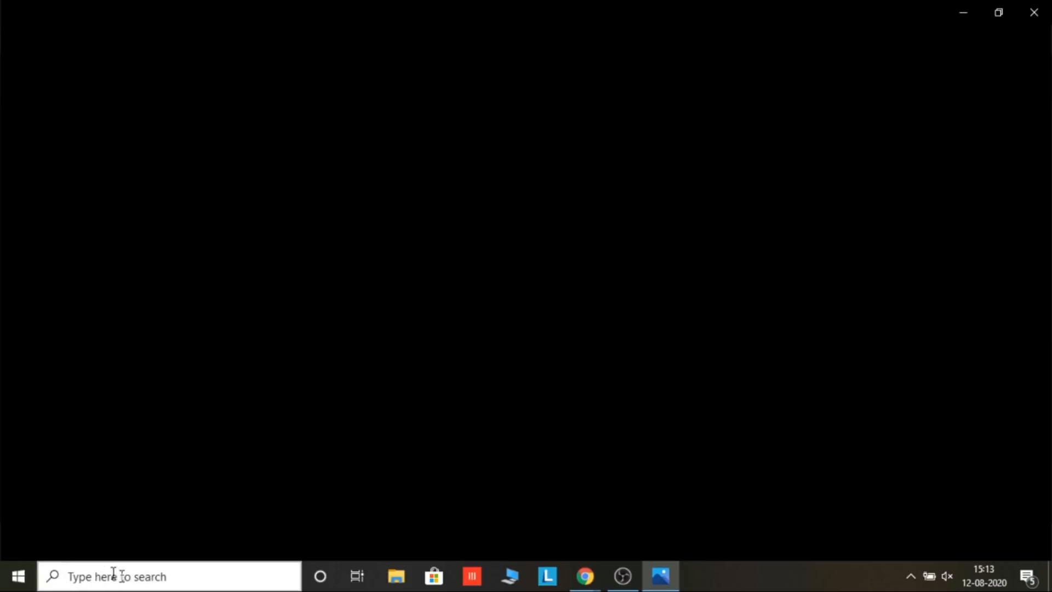
click(624, 579)
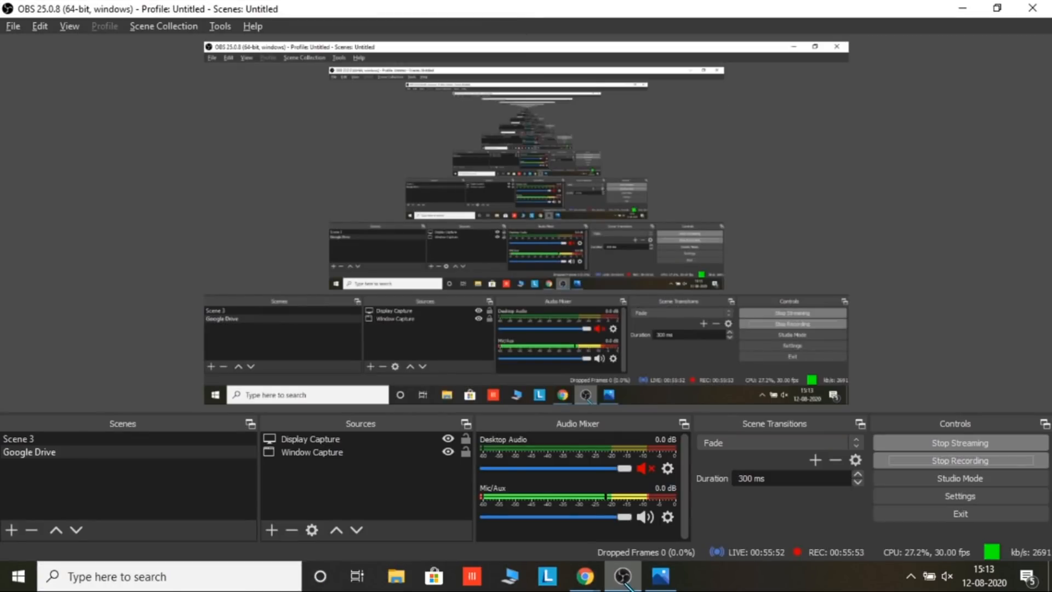
click(624, 579)
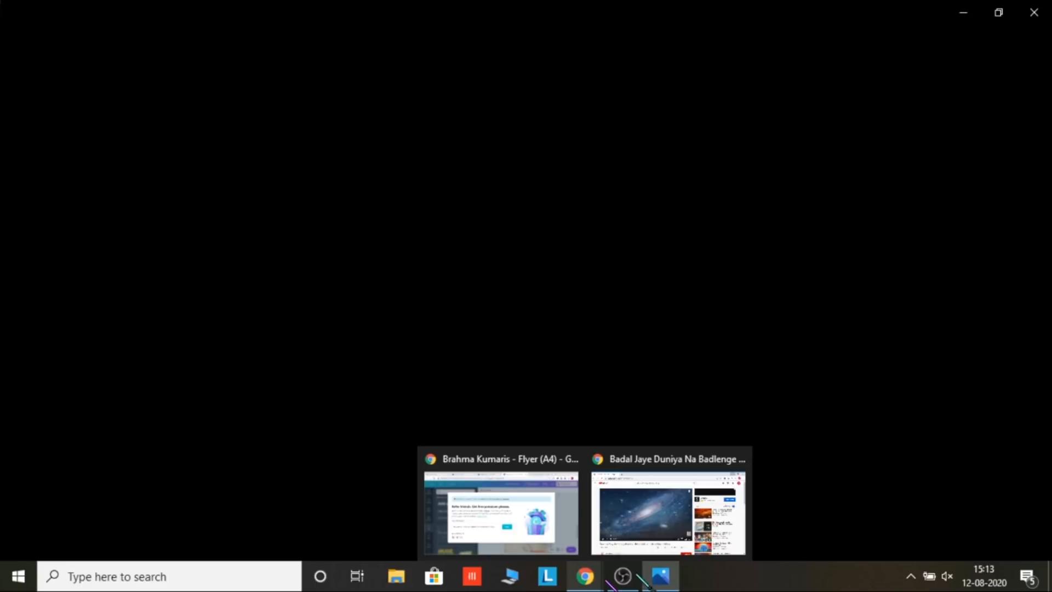
Switch back to the Canva flyer in Chrome, close the referral dialog, and go to the Canva home page
mouse_move(622, 575)
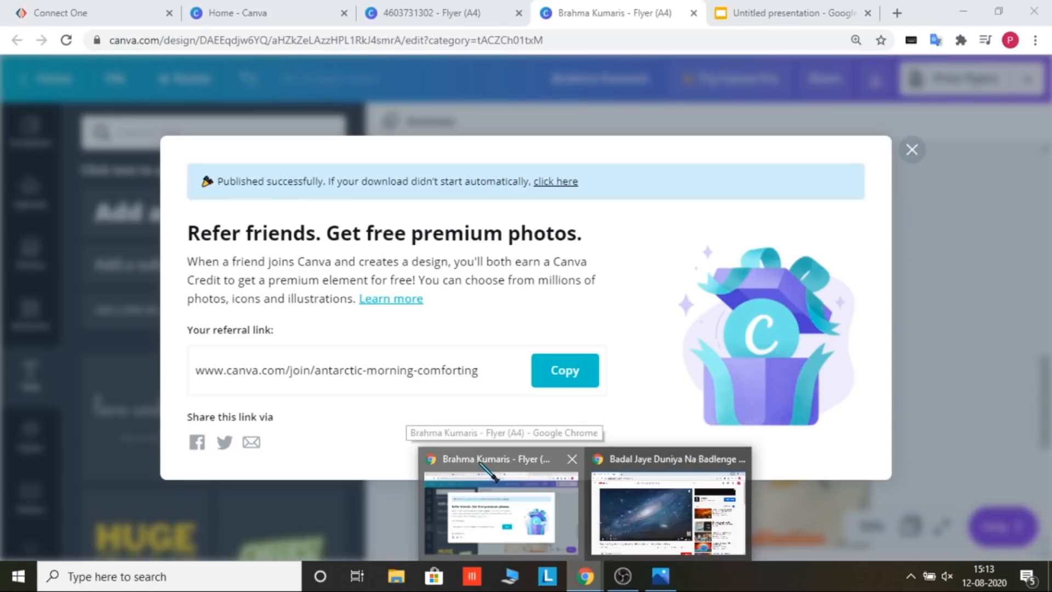
click(488, 472)
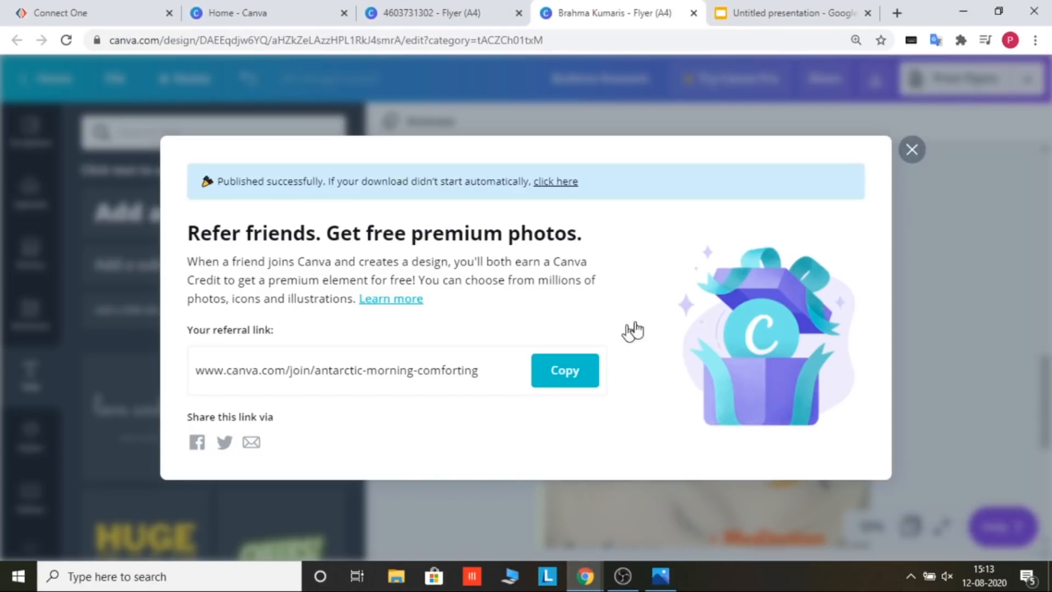
click(912, 150)
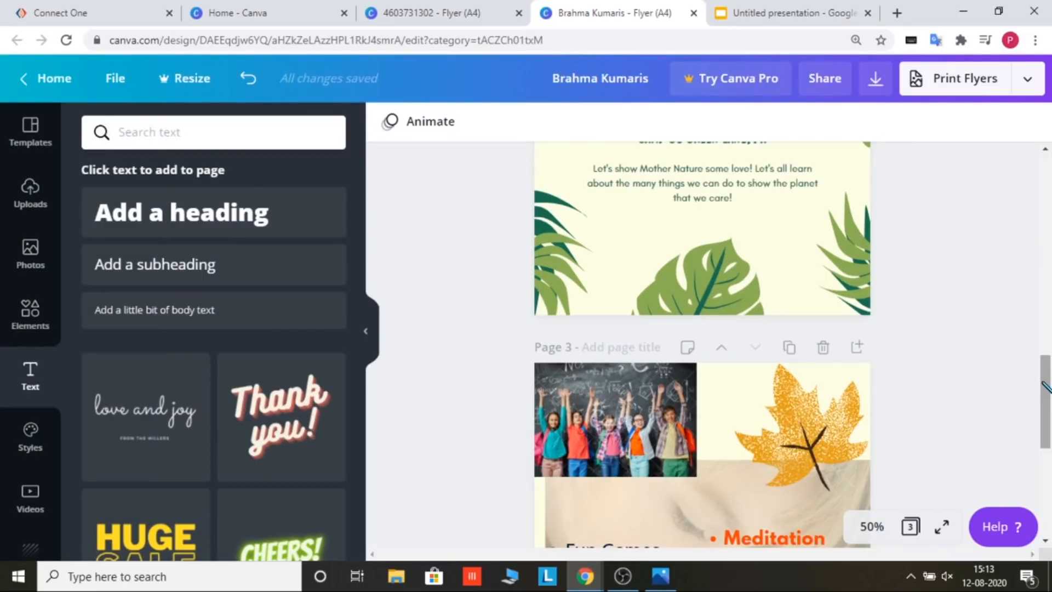
drag(1045, 393, 1050, 291)
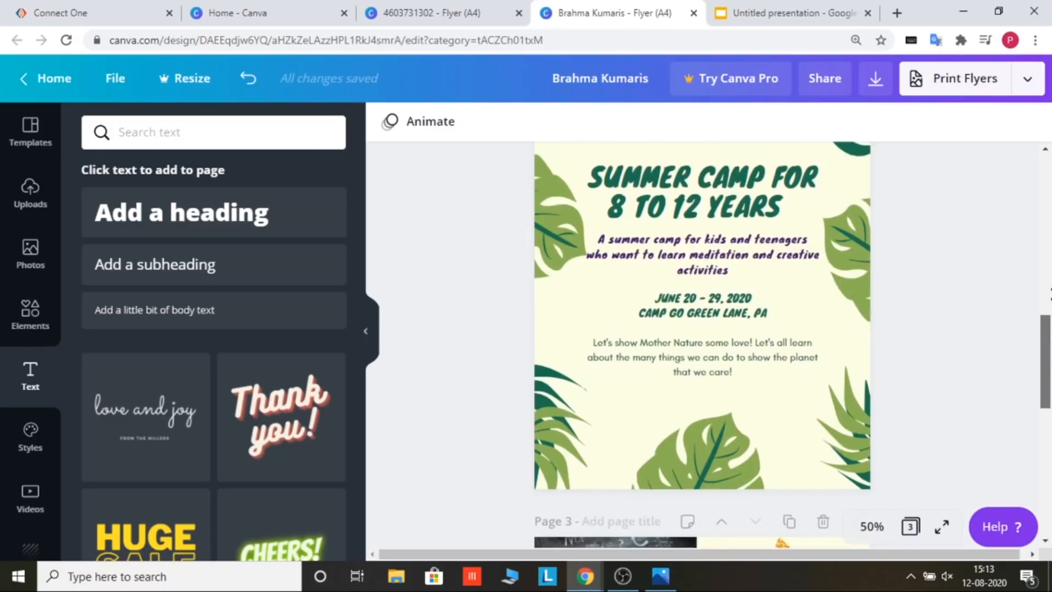
drag(1050, 176, 1050, 164)
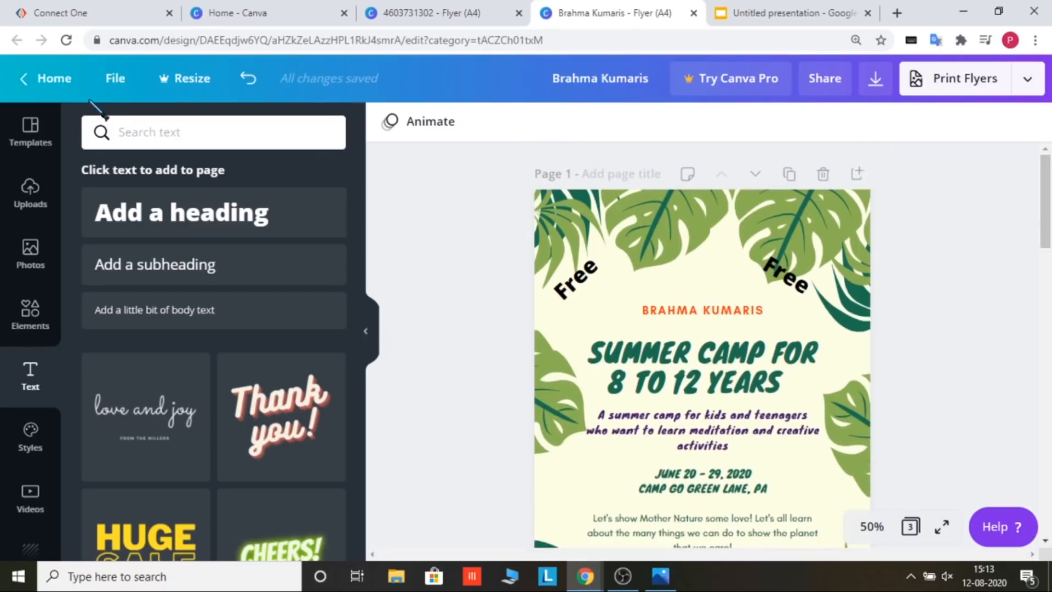
click(53, 82)
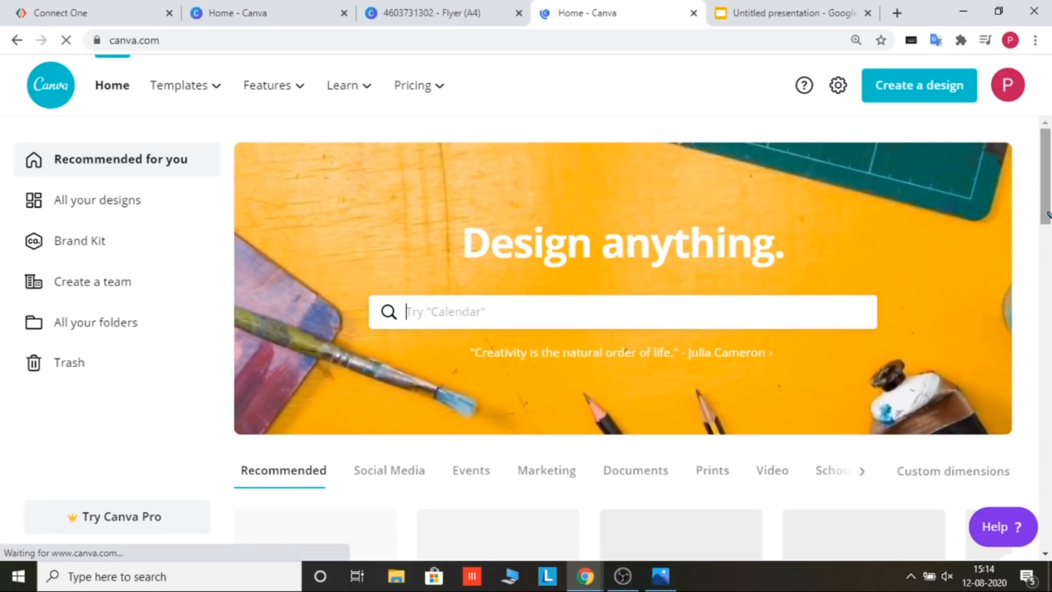
Browse the recommended design types and the saved designs on the home page
scroll(1048, 213, down, 3)
scroll(1048, 271, down, 2)
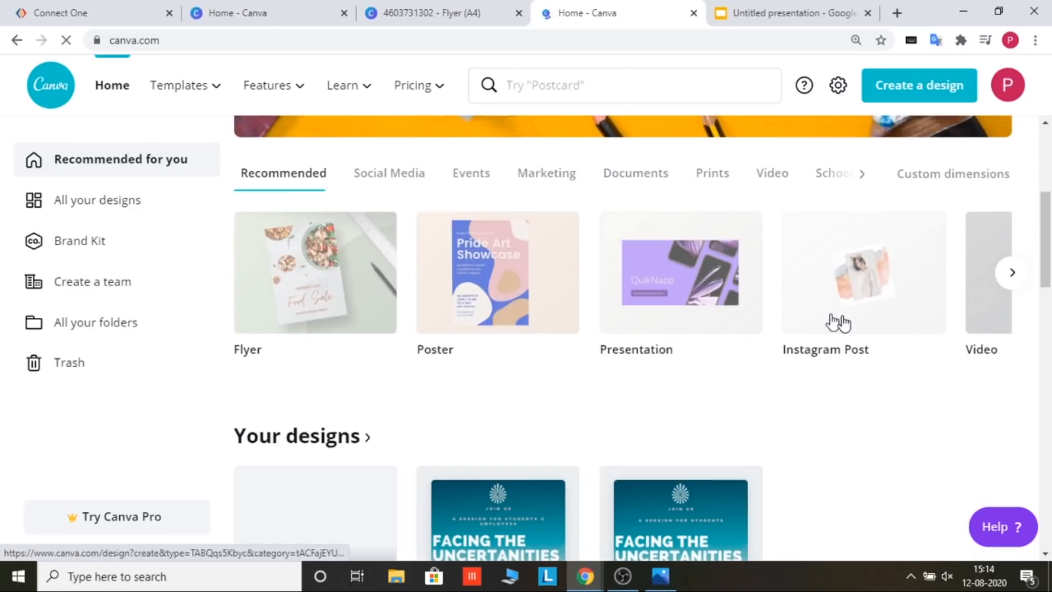
click(1012, 273)
click(1012, 273)
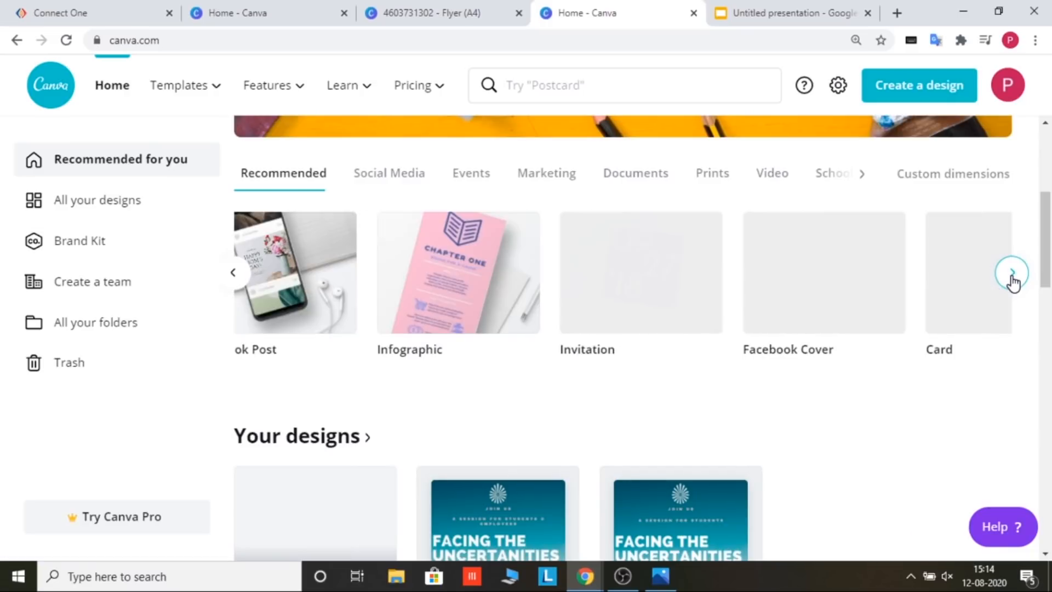
click(1012, 274)
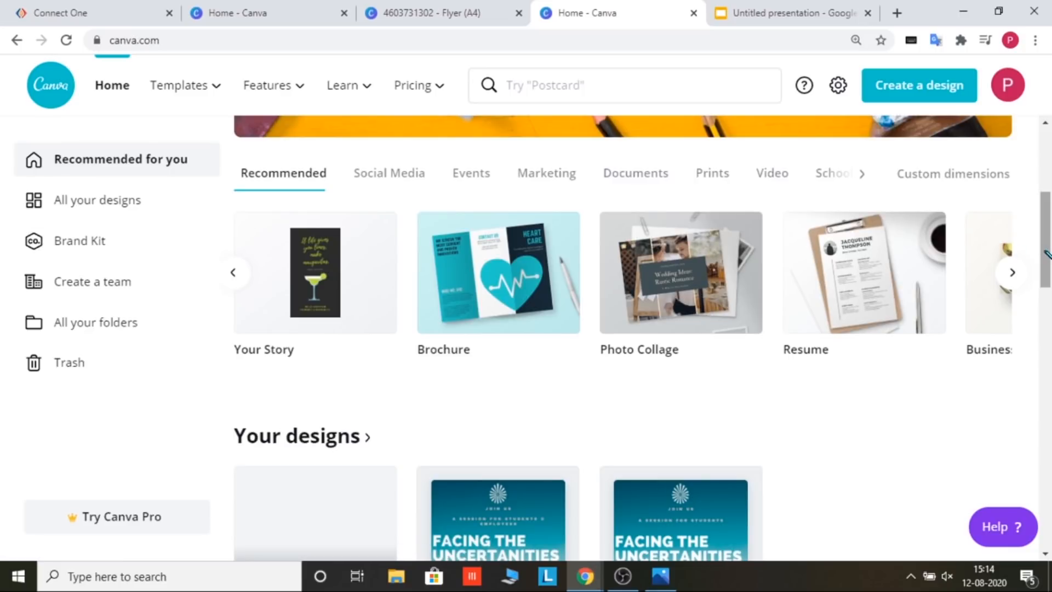
drag(1049, 254, 1050, 301)
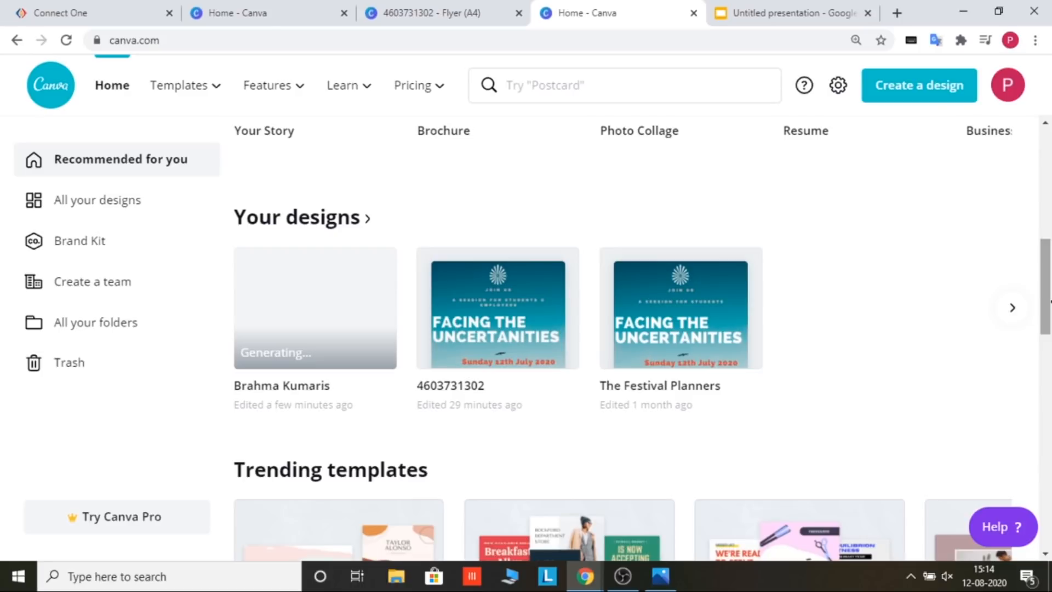
Switch to Photos to view the downloaded flyer image, and close both the image and the browser window
click(666, 573)
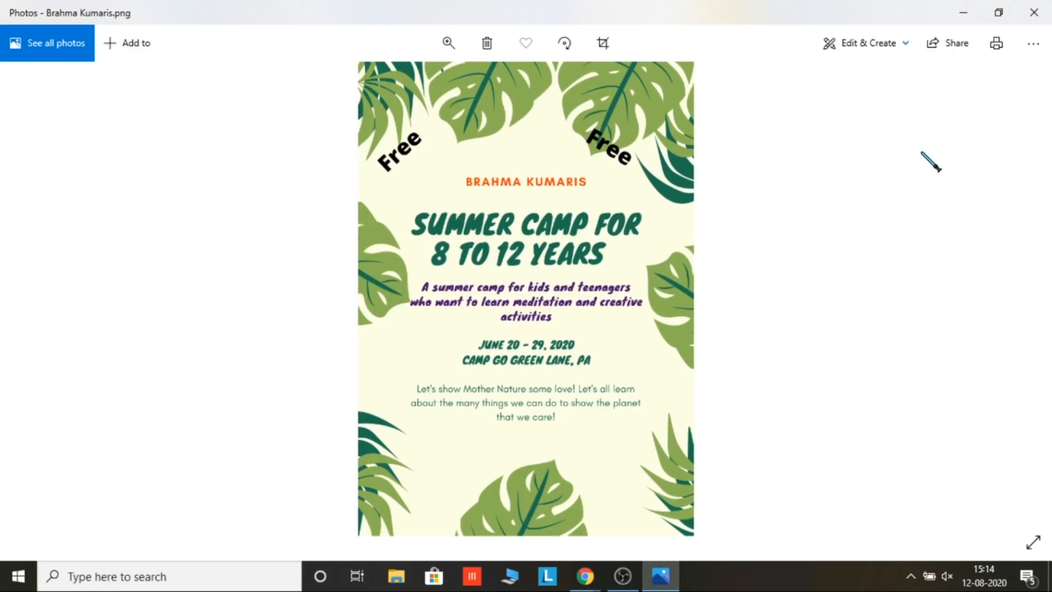
click(1037, 7)
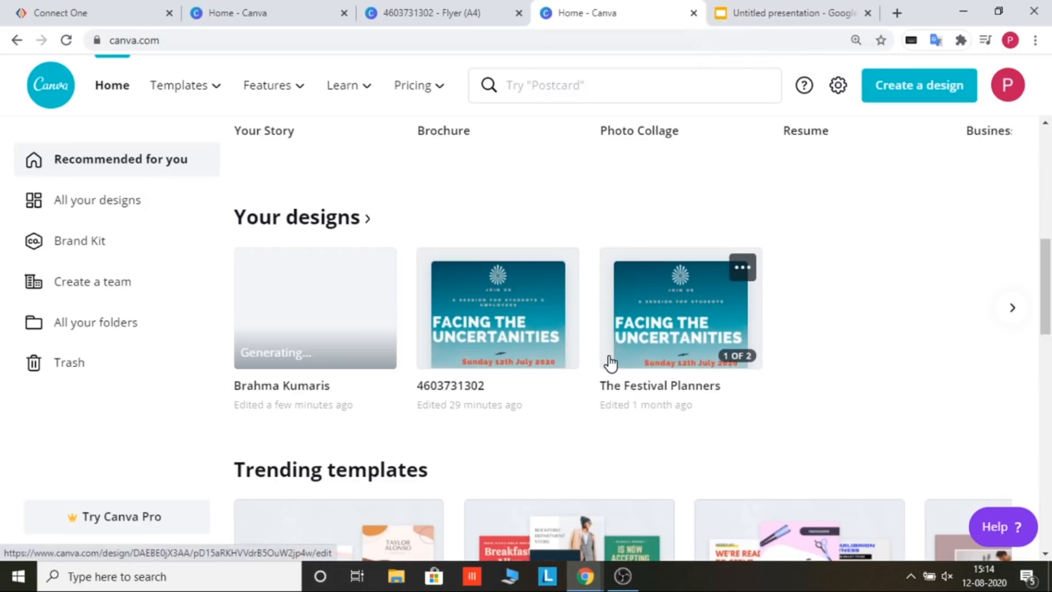
click(1038, 3)
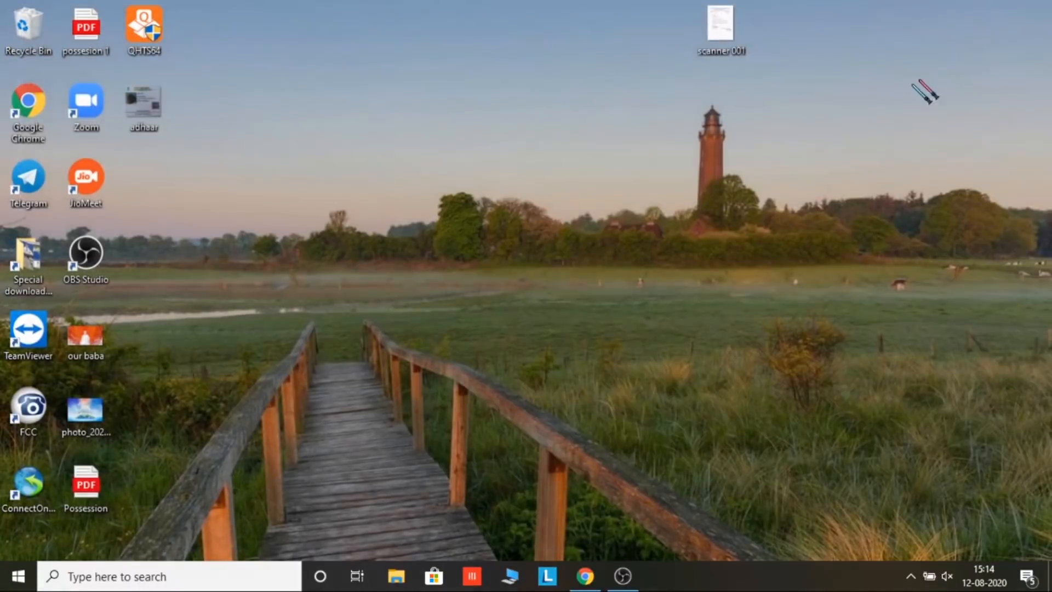
click(623, 574)
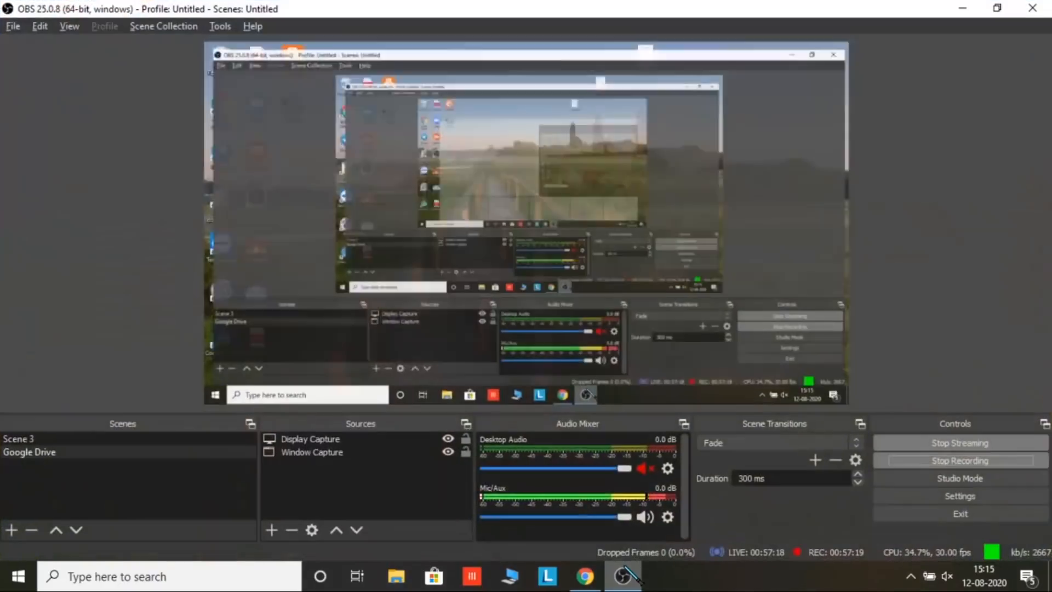